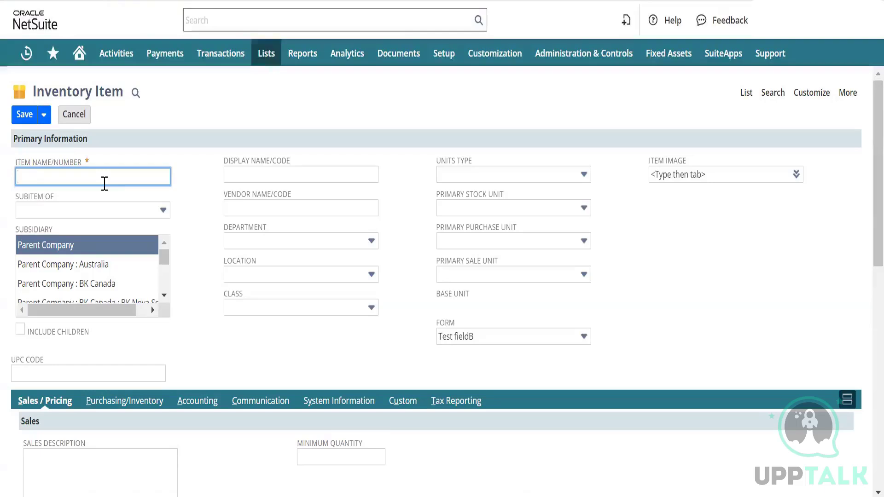
{"action": "left_click", "coordinate": [137, 212]}
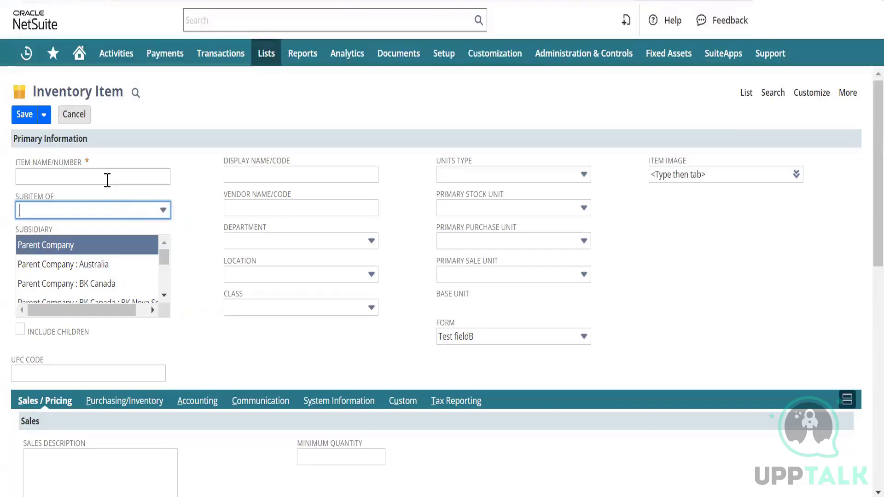
{"action": "left_click", "coordinate": [107, 180]}
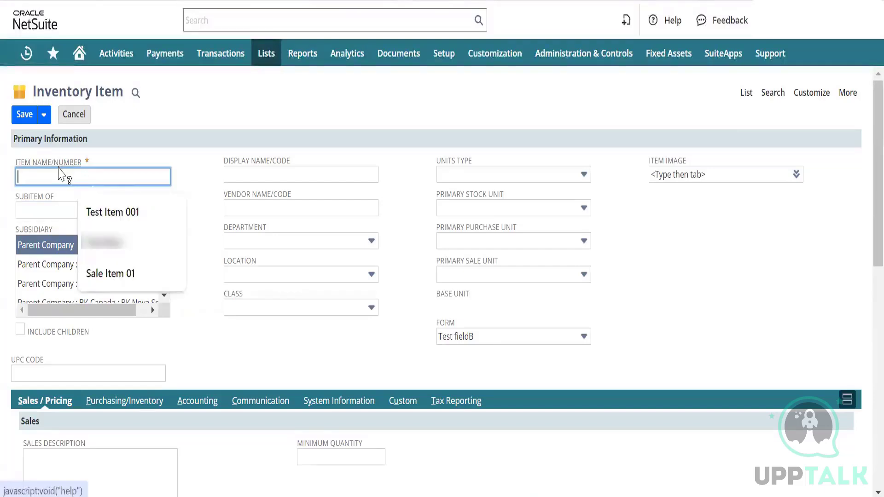
{"action": "left_click", "coordinate": [54, 216]}
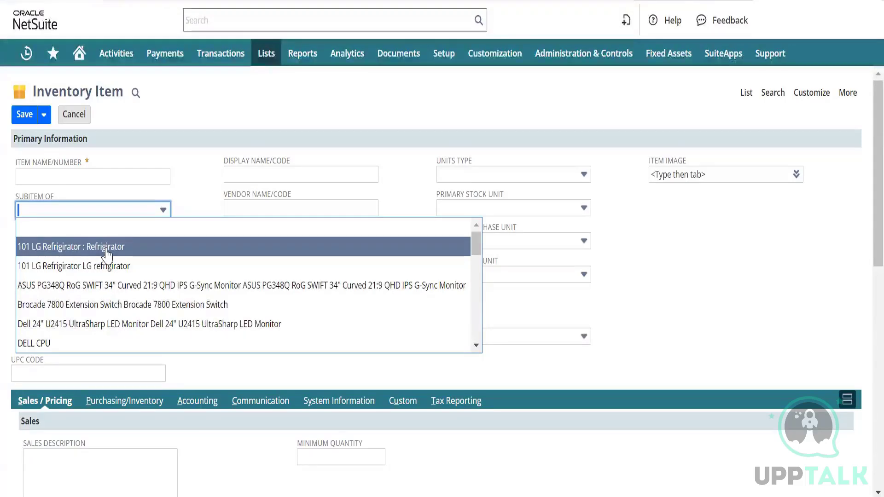
{"action": "left_click", "coordinate": [54, 176]}
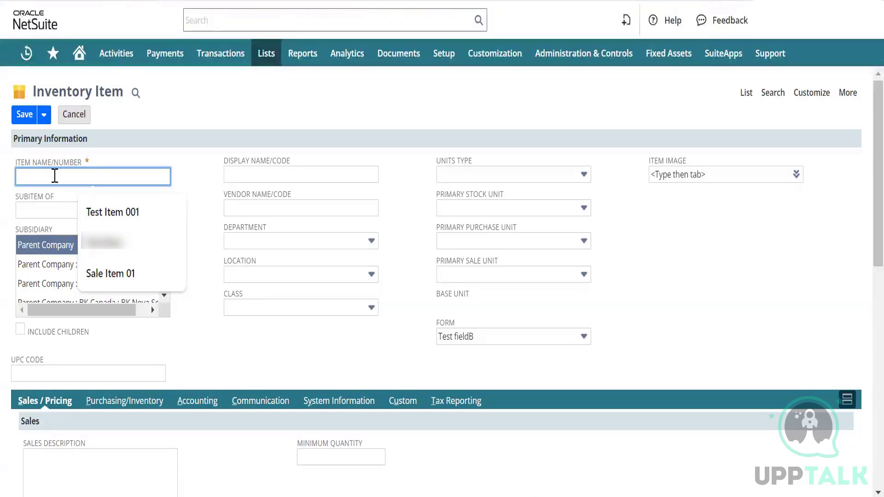
Step: Open a new amortization template form from the accounting lists
{"action": "mouse_move", "coordinate": [267, 64]}
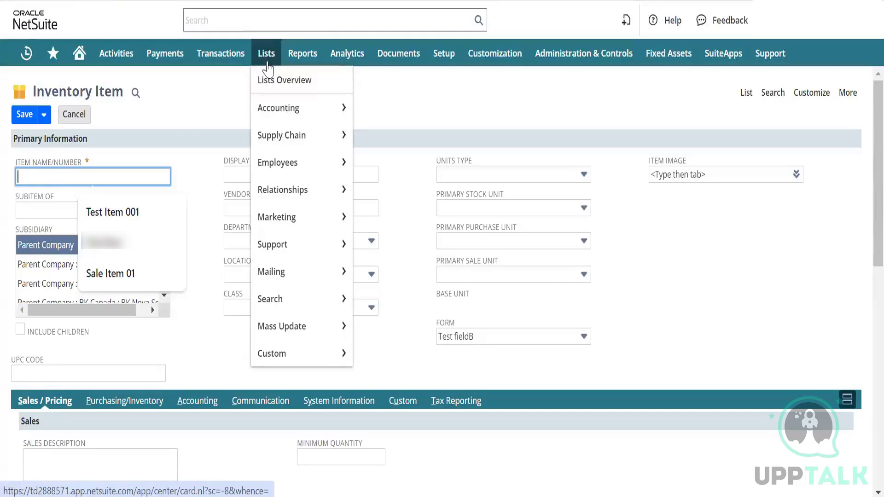
{"action": "mouse_move", "coordinate": [282, 175]}
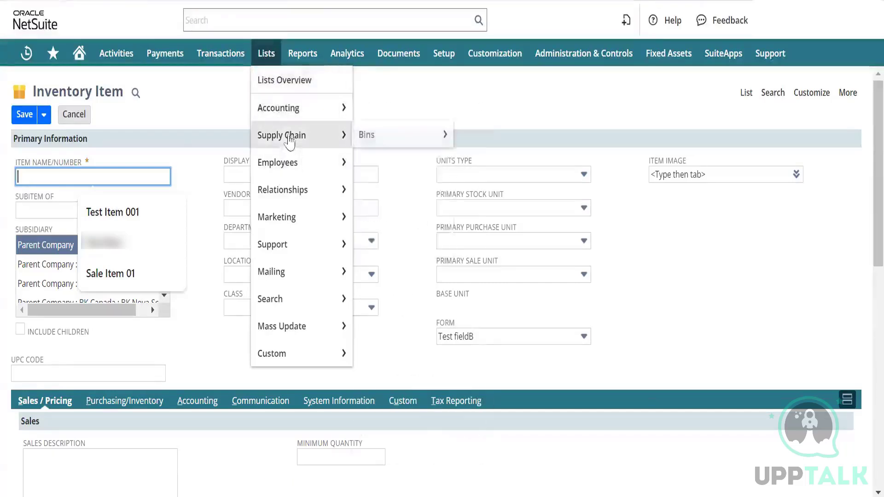
{"action": "mouse_move", "coordinate": [310, 113]}
{"action": "mouse_move", "coordinate": [381, 122]}
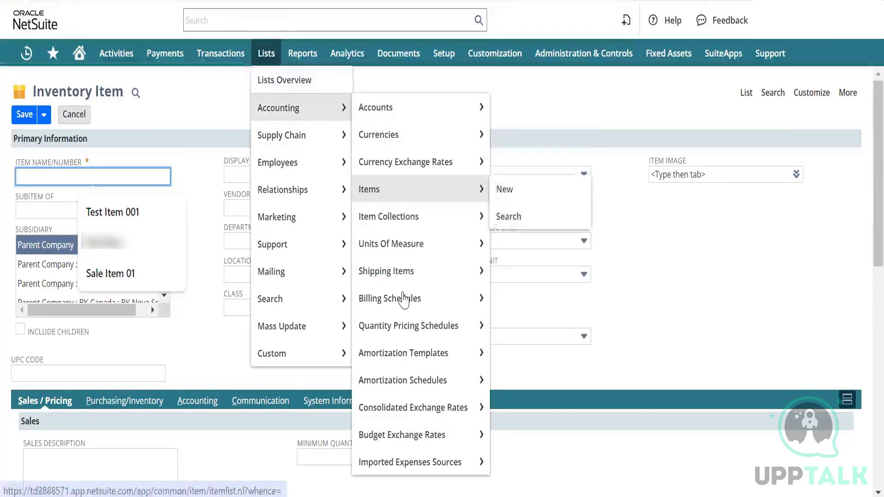
{"action": "mouse_move", "coordinate": [414, 361]}
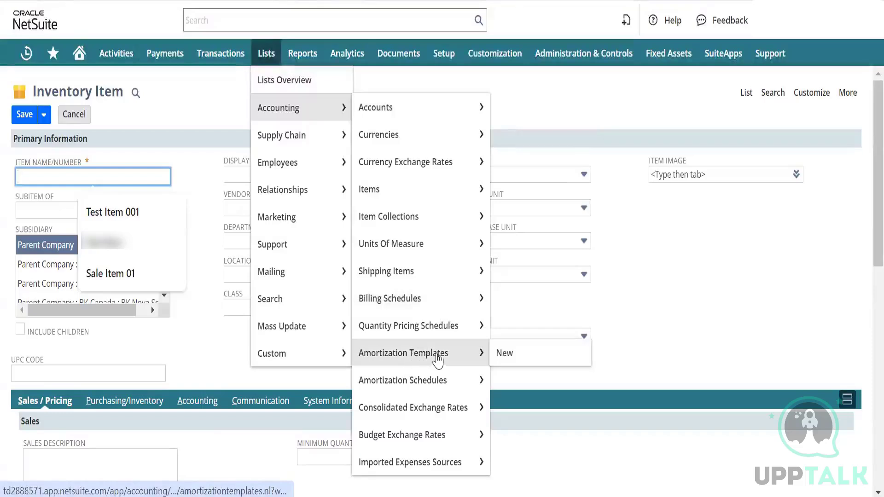
{"action": "left_click", "coordinate": [467, 353]}
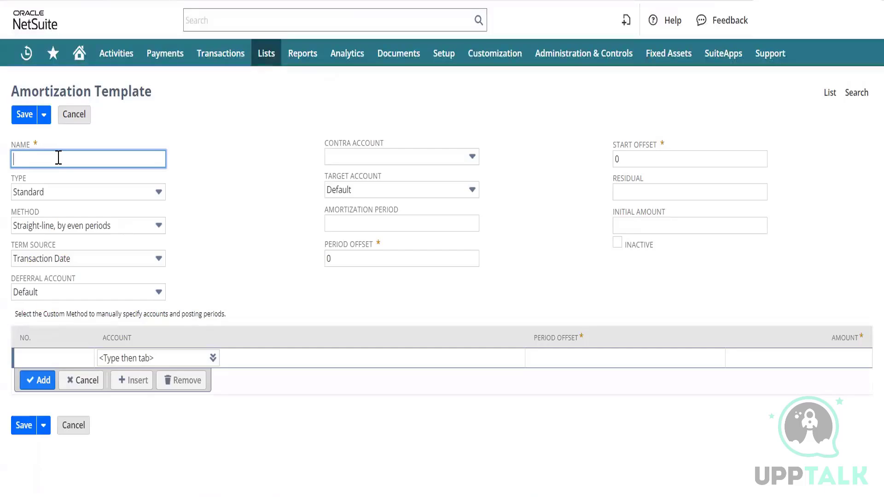
Step: Name the new amortization template "Test 27 Mar"
{"action": "type", "text": "Test"}
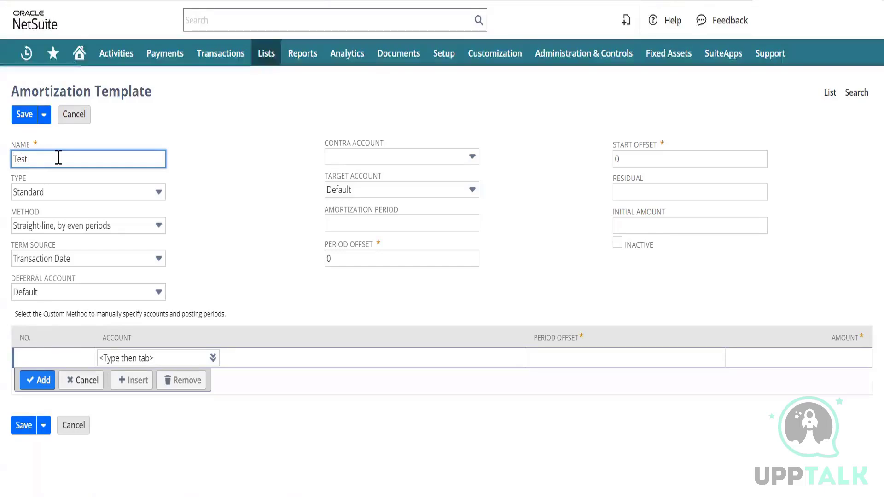
{"action": "type", "text": " 27 Mar"}
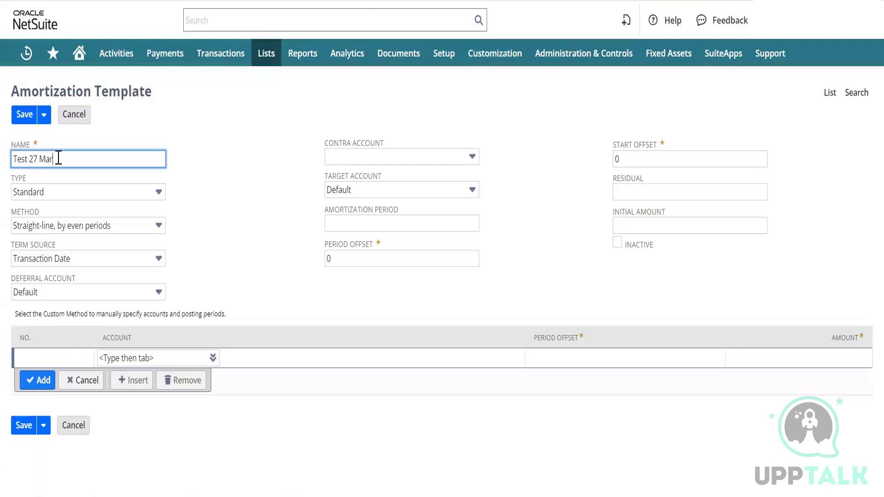
{"action": "key", "text": "Tab"}
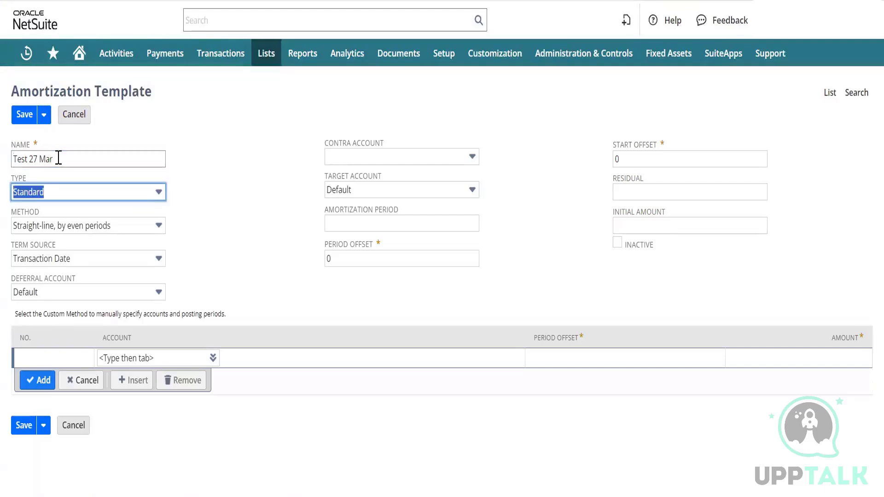
Step: Review the options for the template's Type field and read its field help
{"action": "left_click", "coordinate": [139, 191]}
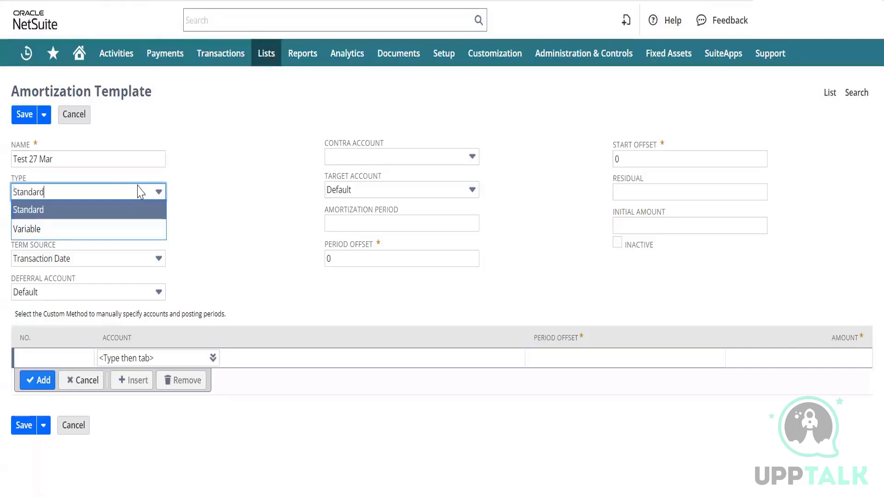
{"action": "left_click", "coordinate": [139, 191]}
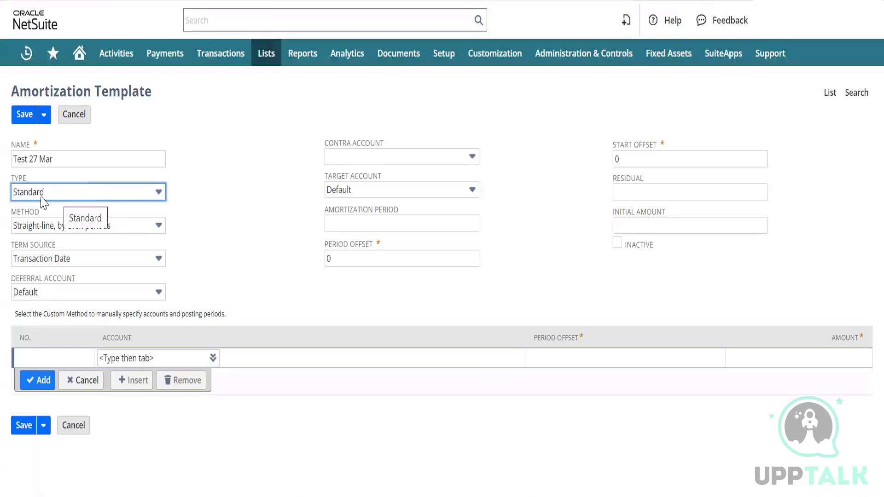
{"action": "left_click", "coordinate": [19, 178]}
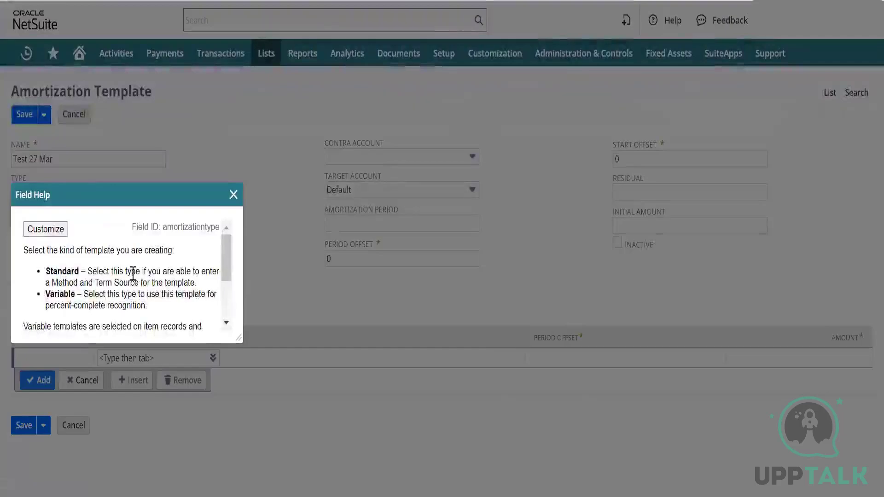
{"action": "left_click", "coordinate": [234, 194]}
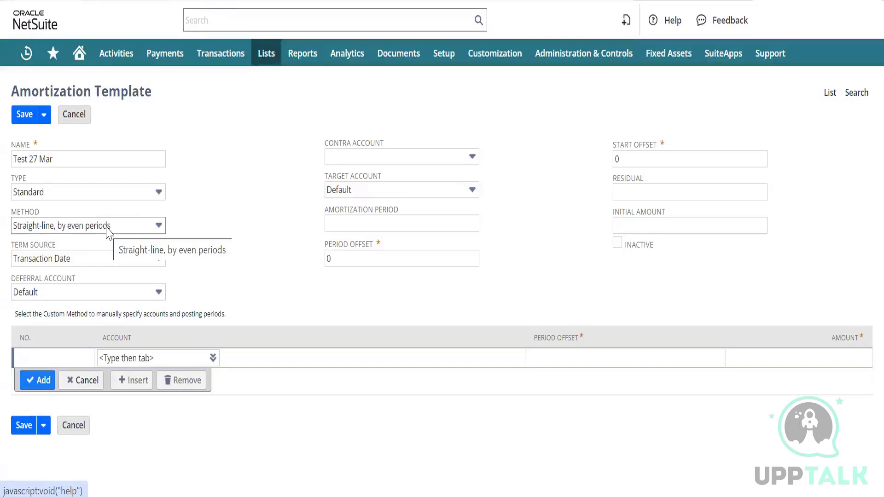
Step: Try the Variable type for the template, and set the type back to Standard
{"action": "left_click", "coordinate": [138, 193]}
{"action": "left_click", "coordinate": [119, 229]}
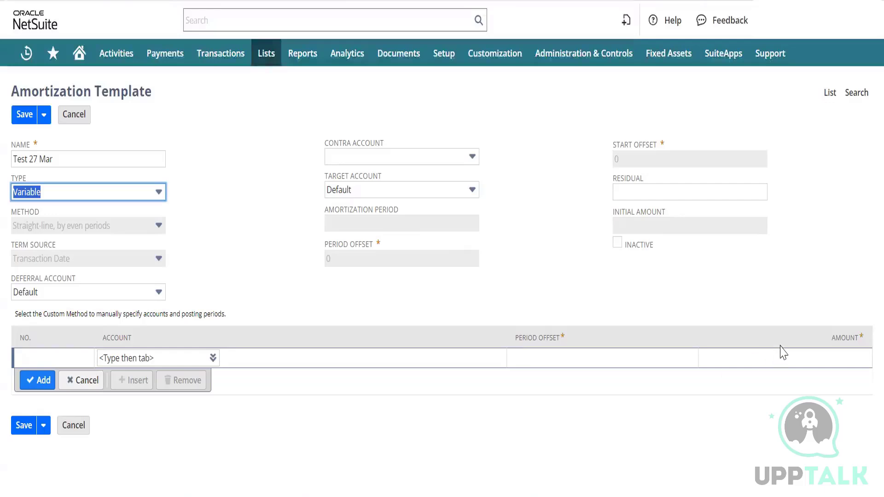
{"action": "left_click", "coordinate": [155, 190]}
{"action": "left_click", "coordinate": [101, 212]}
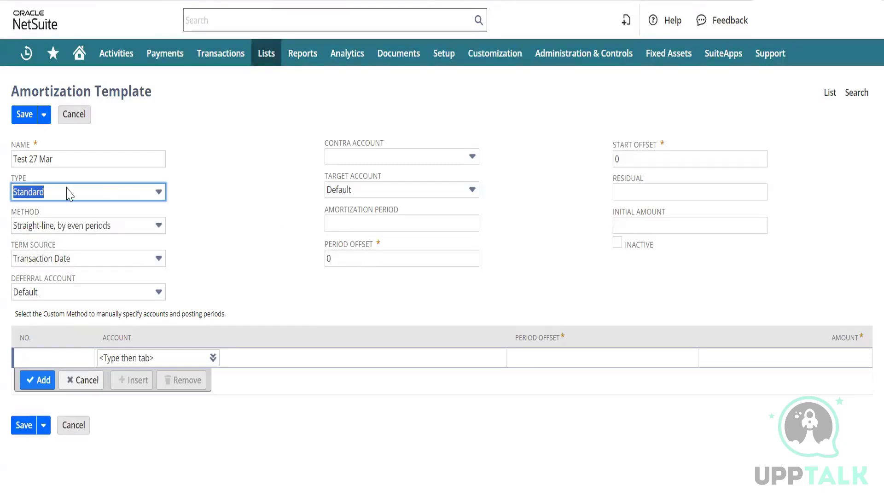
Step: Review the amortization methods available for the template without changing the selection
{"action": "left_click", "coordinate": [134, 229]}
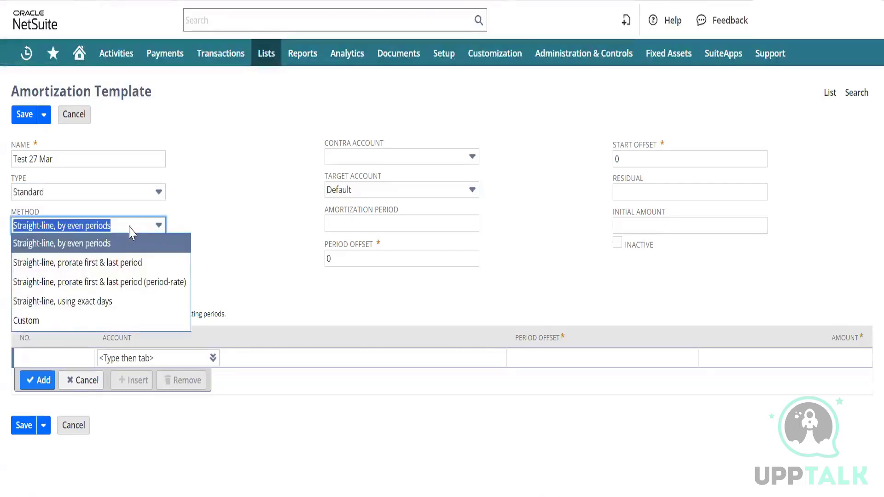
{"action": "left_click", "coordinate": [199, 220]}
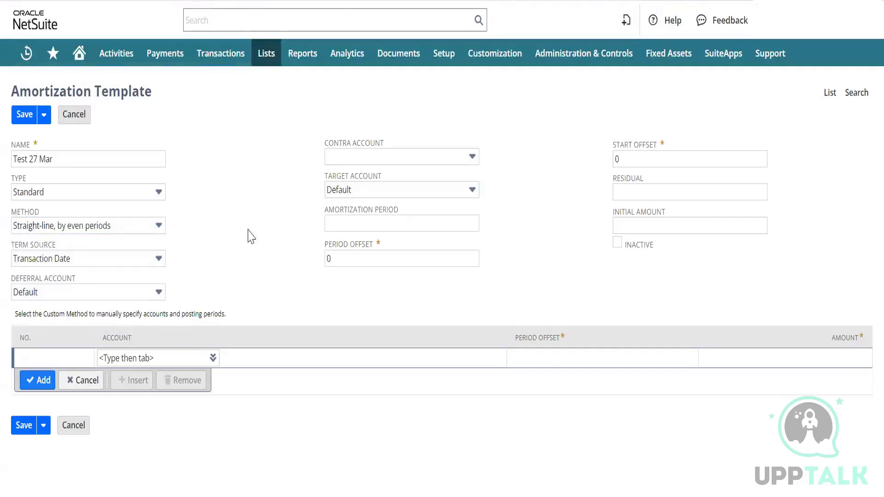
Step: Switch to the Excel workbook and enter the start date 16-Mar-24 in cell D3 of Sheet1
{"action": "mouse_move", "coordinate": [539, 496]}
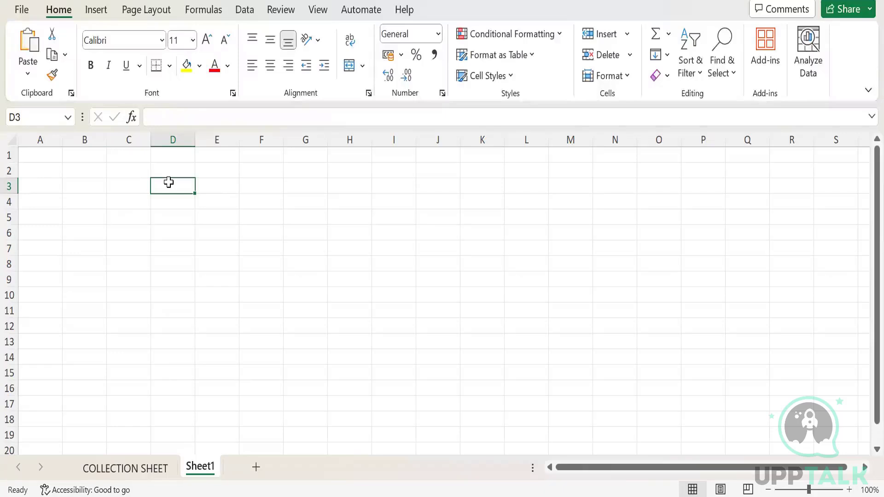
{"action": "type", "text": "16"}
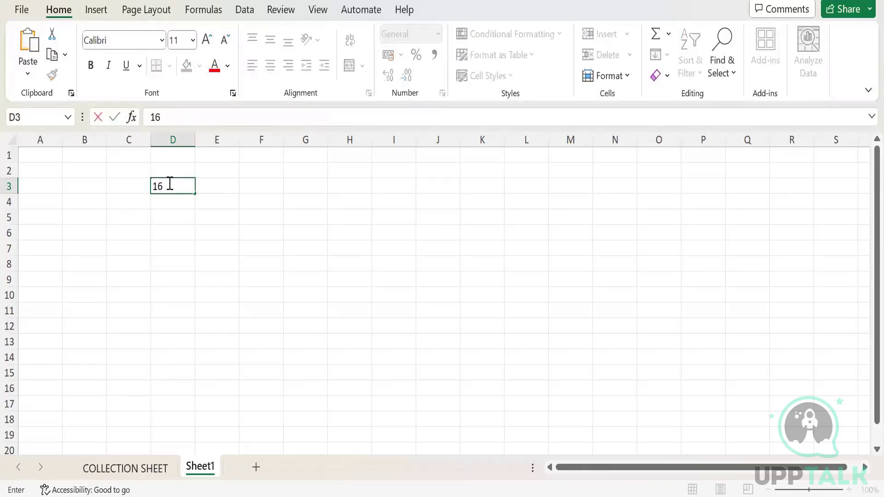
{"action": "type", "text": " Mar"}
{"action": "type", "text": "24"}
{"action": "key", "text": "Tab"}
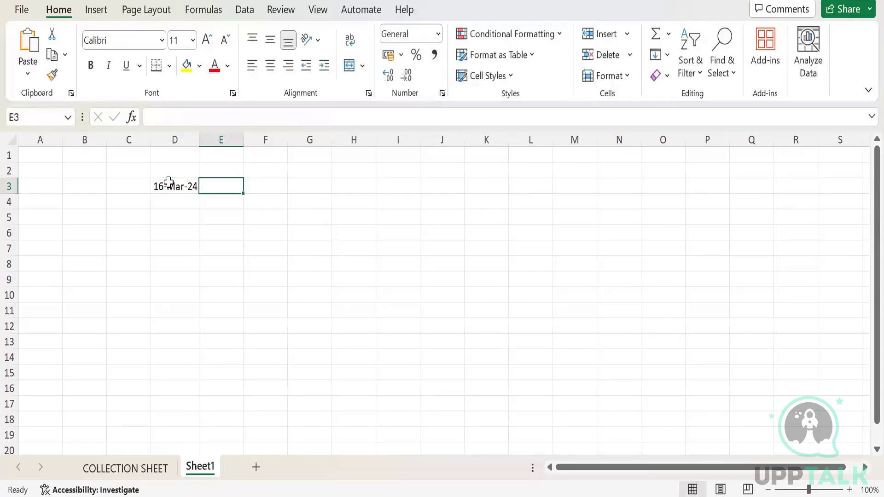
Step: Enter the end date 15-Mar-25 in cell E3, beside the start date
{"action": "type", "text": "15"}
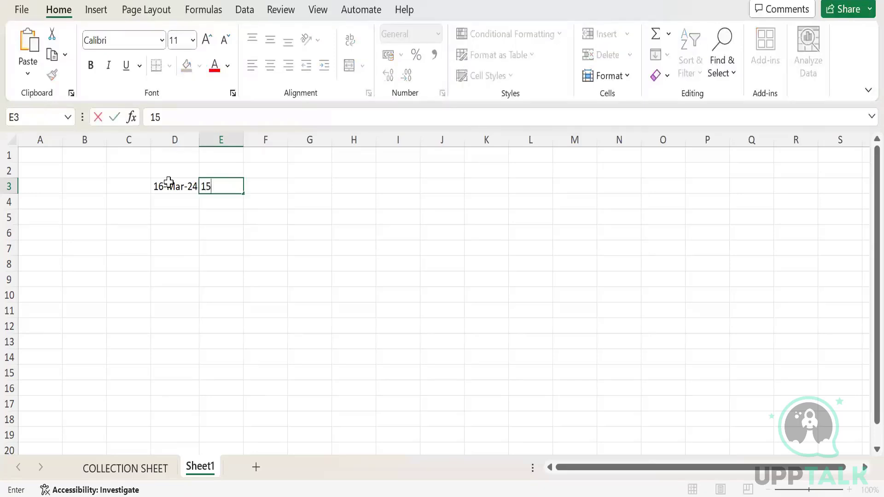
{"action": "type", "text": "Mar25"}
{"action": "key", "text": "Return"}
{"action": "key", "text": "Up"}
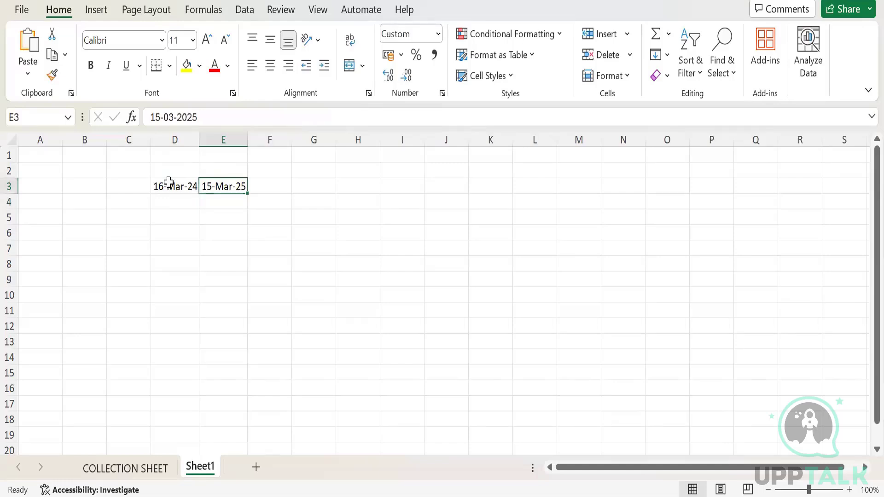
{"action": "key", "text": "Left"}
{"action": "key", "text": "Left"}
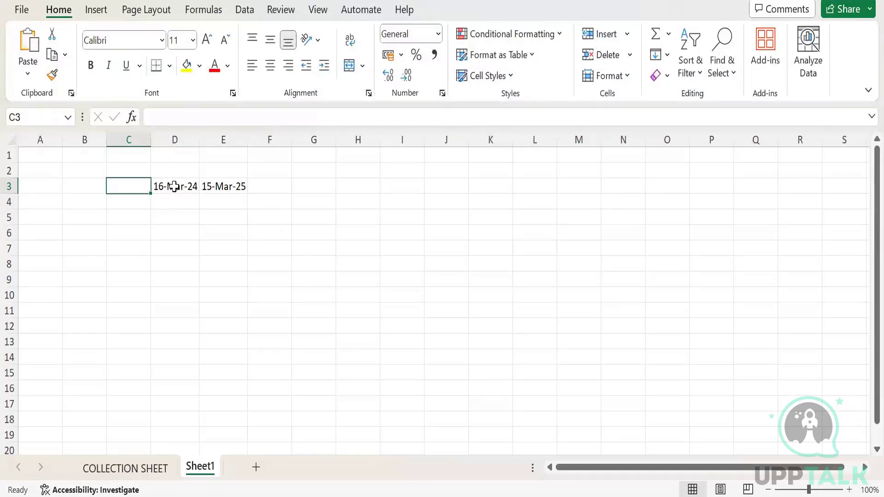
{"action": "left_click", "coordinate": [174, 184]}
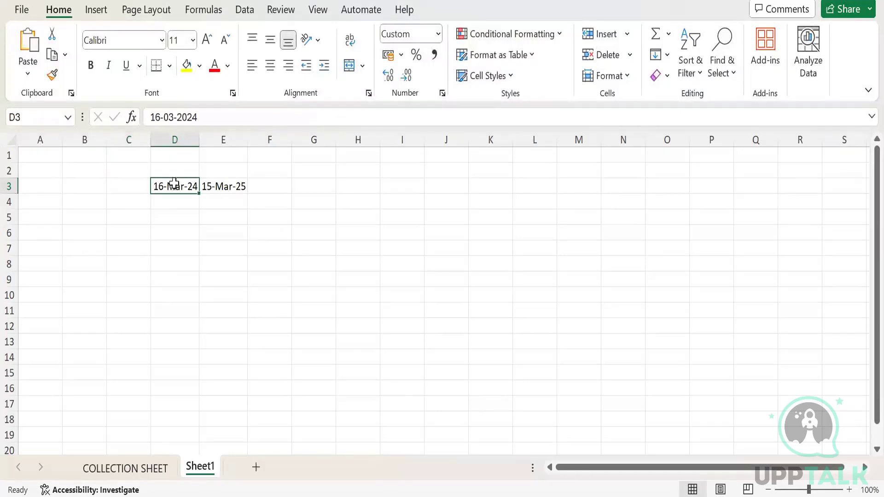
{"action": "left_click", "coordinate": [123, 192]}
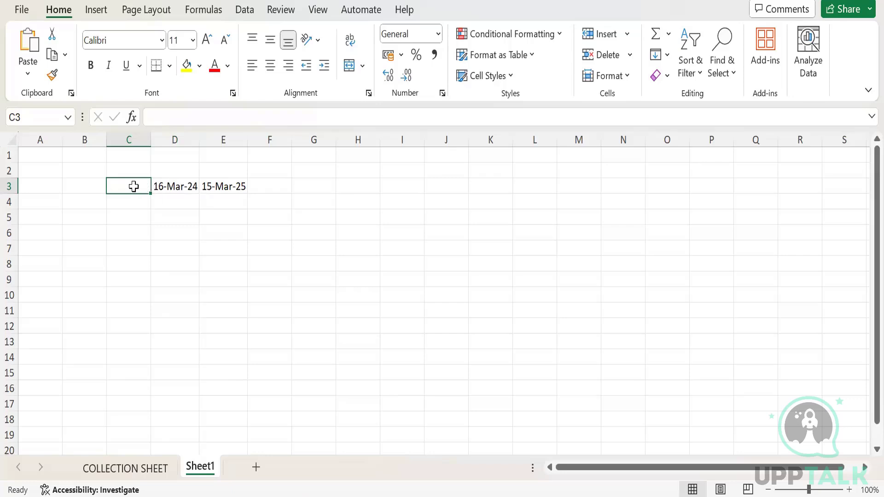
Step: Add the heading "Months" in cell F2 and enter 13 below it in F3
{"action": "key", "text": "Right"}
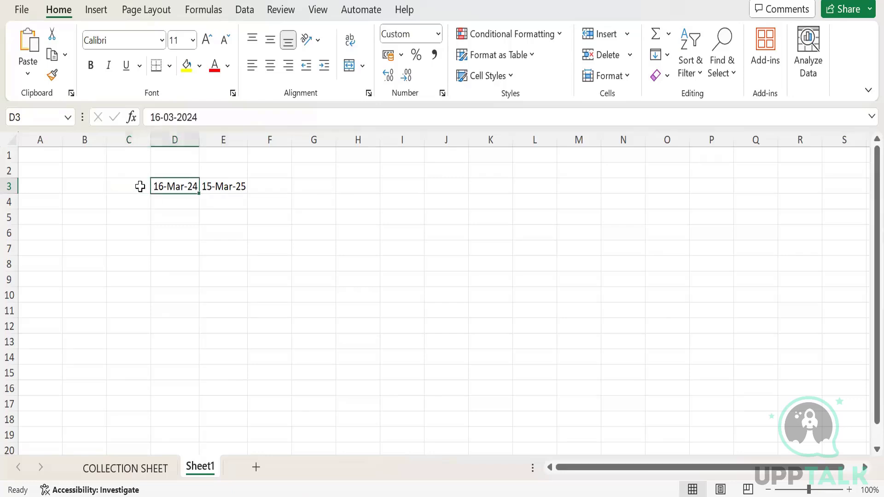
{"action": "key", "text": "Right"}
{"action": "key", "text": "Right"}
{"action": "key", "text": "Up"}
{"action": "type", "text": "Months"}
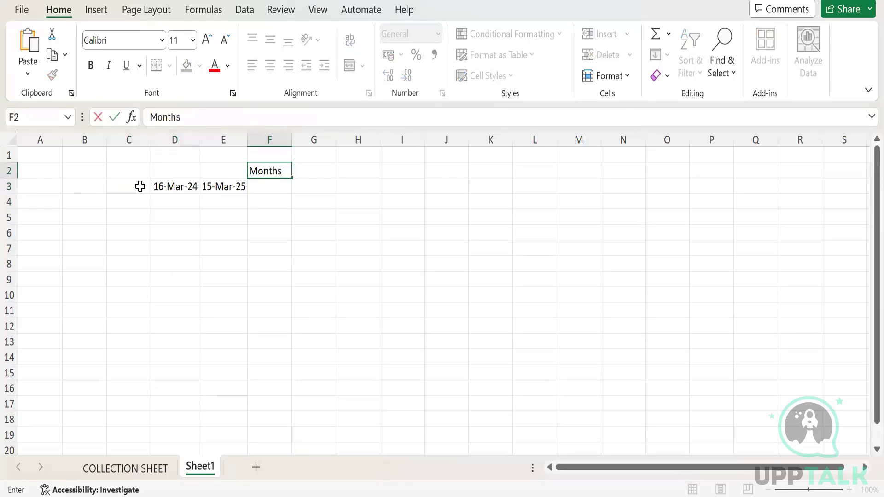
{"action": "key", "text": "Return"}
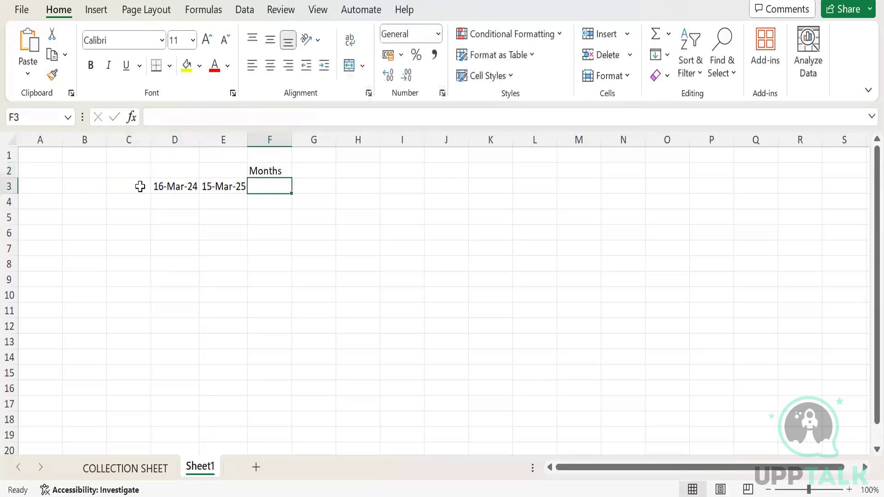
{"action": "type", "text": "13"}
{"action": "key", "text": "ctrl+Return"}
{"action": "key", "text": "Left"}
{"action": "key", "text": "Left"}
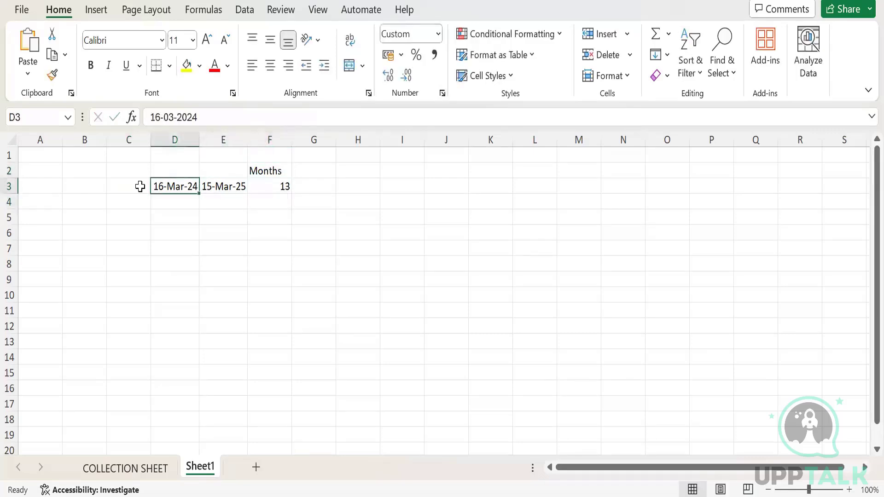
{"action": "left_click", "coordinate": [222, 185]}
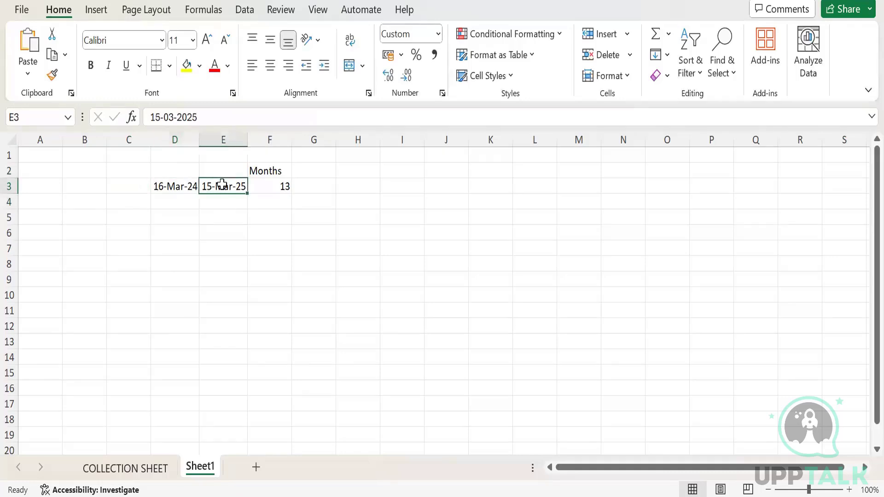
{"action": "left_click", "coordinate": [270, 187]}
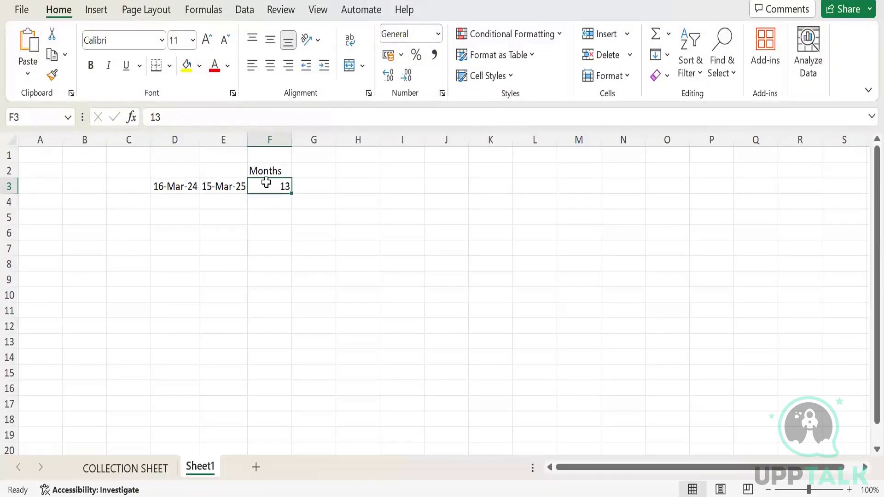
{"action": "left_click", "coordinate": [301, 184]}
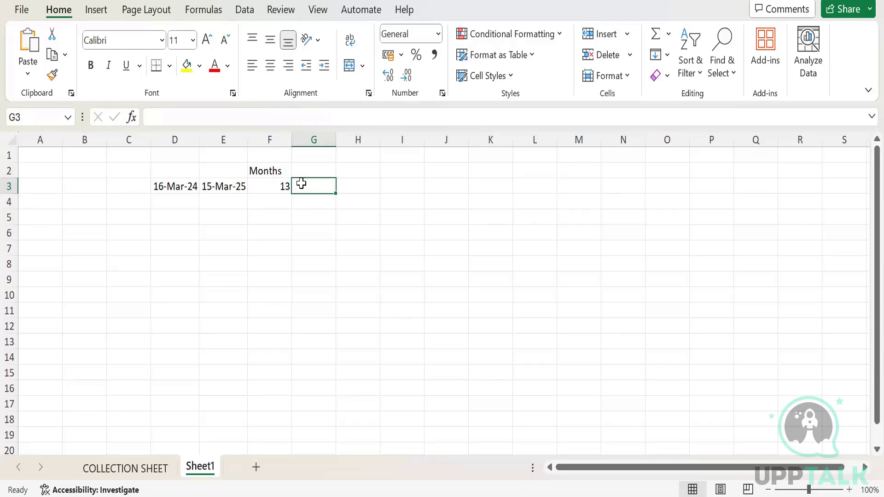
Step: Enter the amount 65000 in G3 and divide it by the months in H3 with the formula +G3/F3
{"action": "type", "text": "65000"}
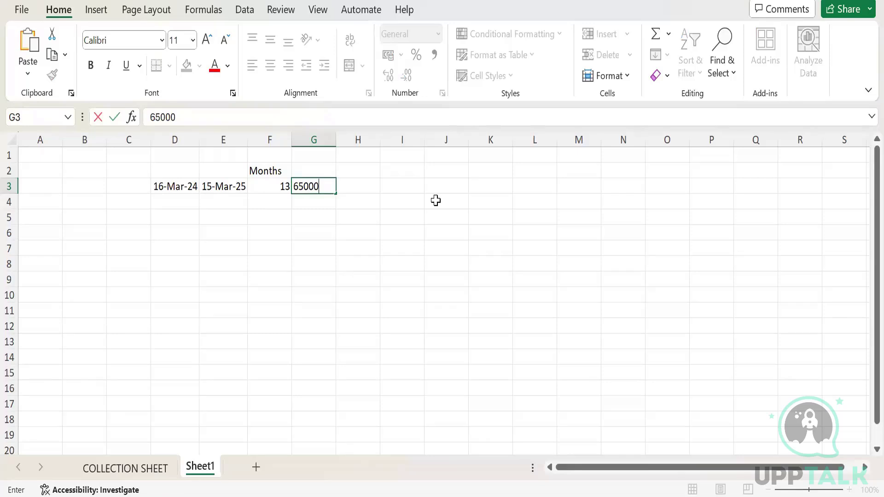
{"action": "key", "text": "Return"}
{"action": "key", "text": "Up"}
{"action": "key", "text": "Right"}
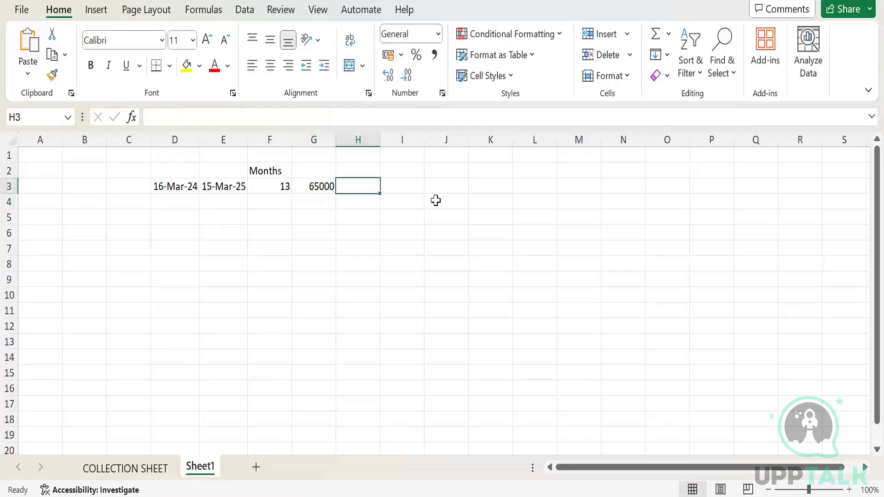
{"action": "type", "text": "+"}
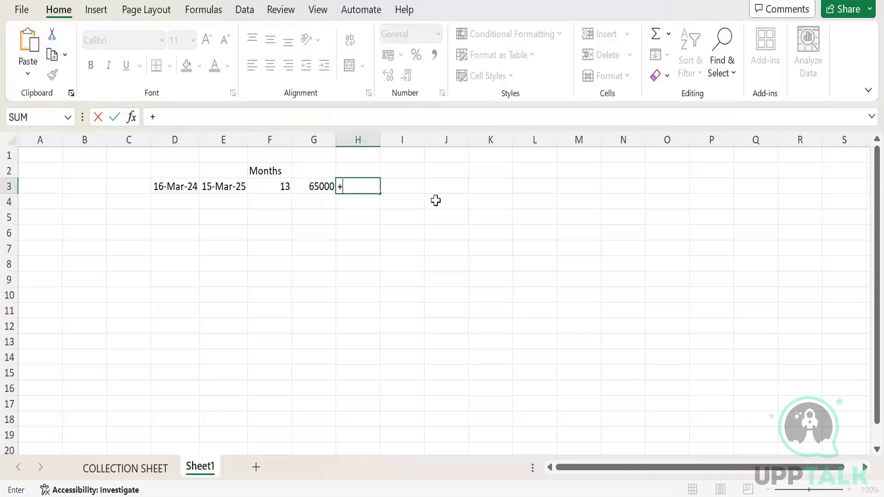
{"action": "key", "text": "Left"}
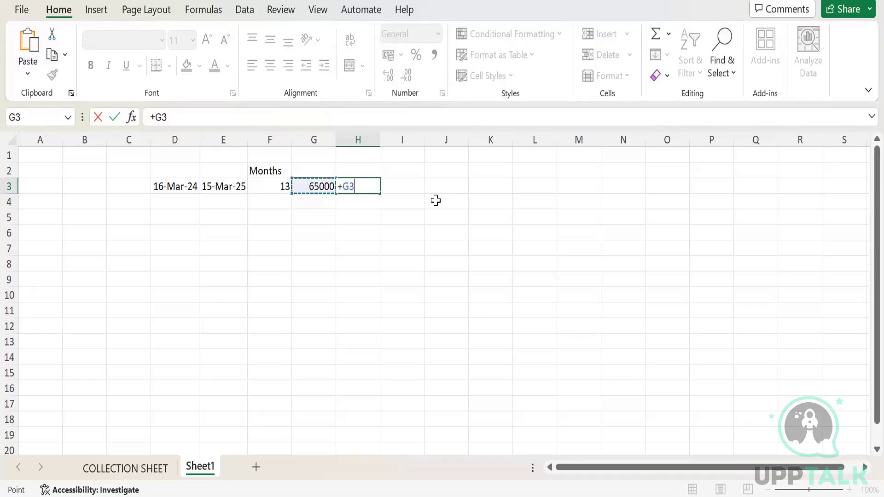
{"action": "type", "text": "/"}
{"action": "key", "text": "Left"}
{"action": "key", "text": "Left"}
{"action": "key", "text": "Return"}
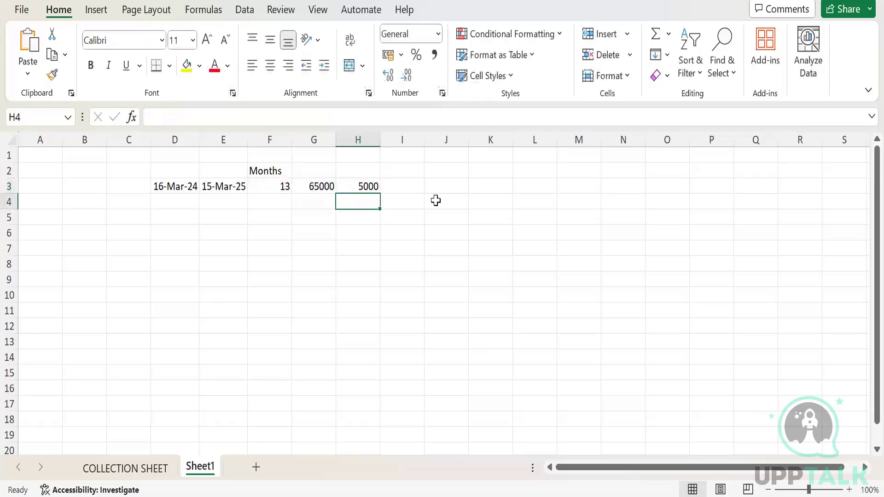
{"action": "left_click", "coordinate": [349, 183]}
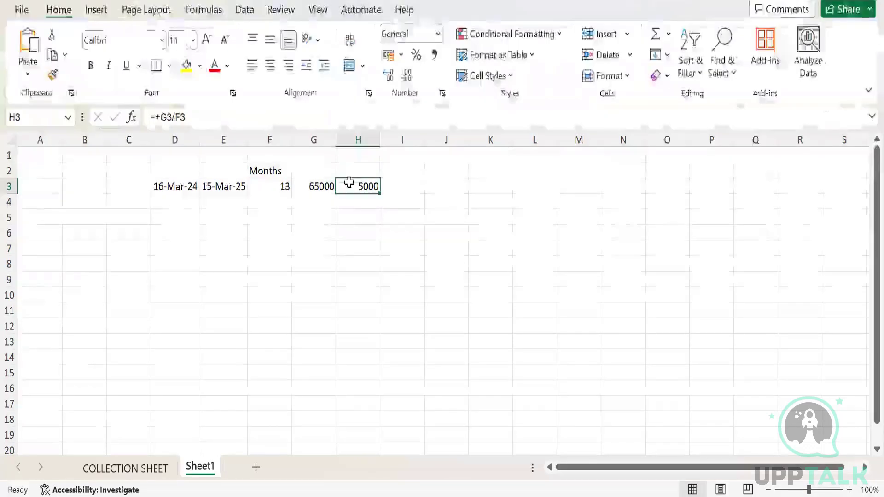
{"action": "left_click", "coordinate": [175, 187]}
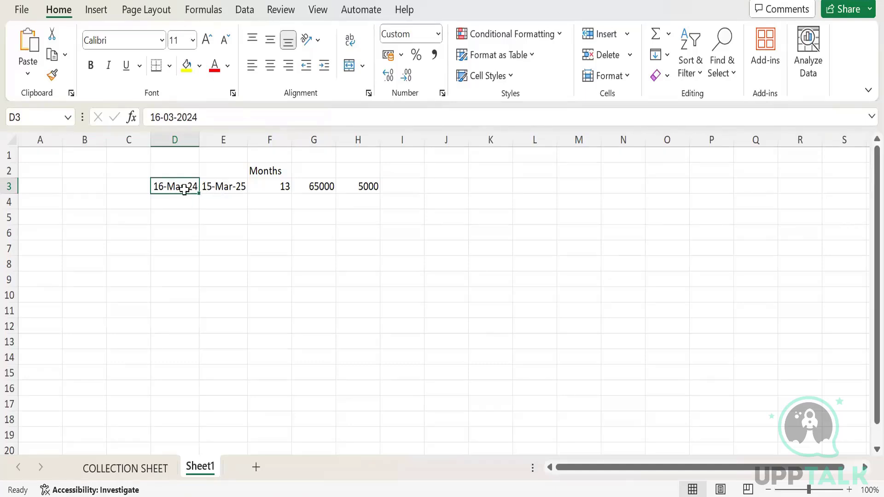
{"action": "left_click", "coordinate": [367, 188]}
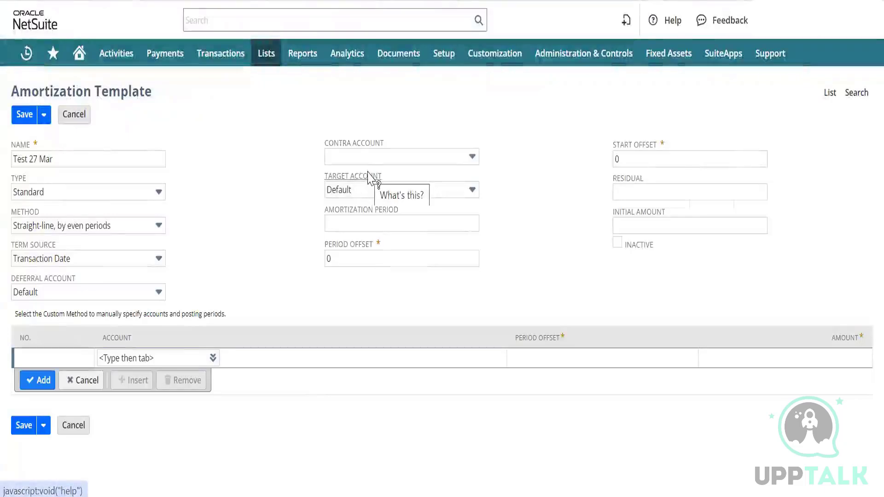
Step: Switch to NetSuite and set the amortization template's method to "Straight-line, prorate first & last period"
{"action": "left_click", "coordinate": [123, 225]}
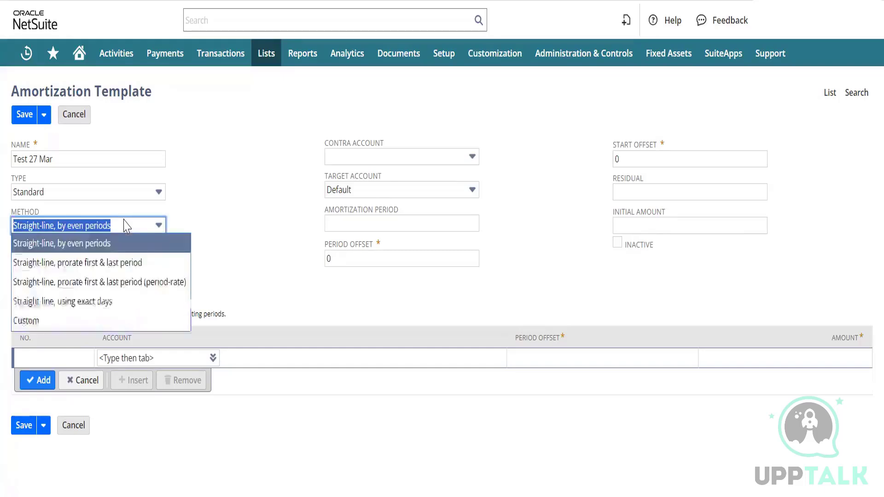
{"action": "left_click", "coordinate": [106, 261]}
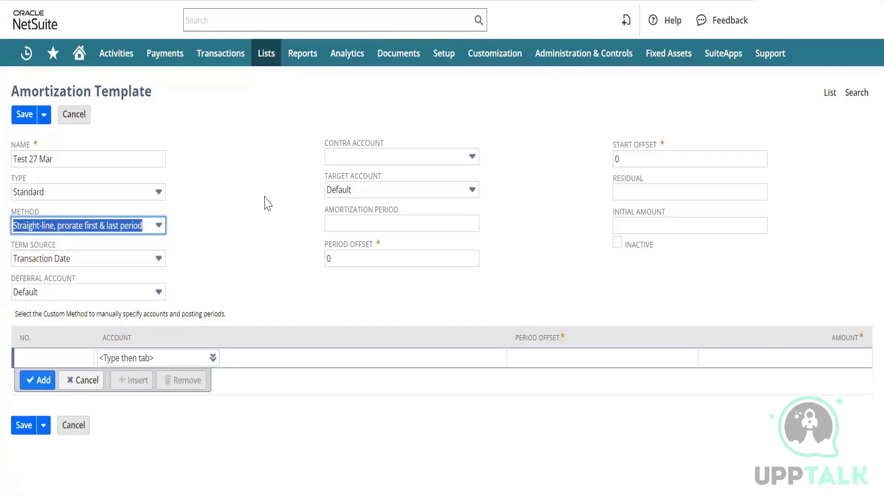
Step: Switch back to the Excel workbook and calculate the days between the start and end dates in C5 with +E3-D3
{"action": "key", "text": "alt+Tab"}
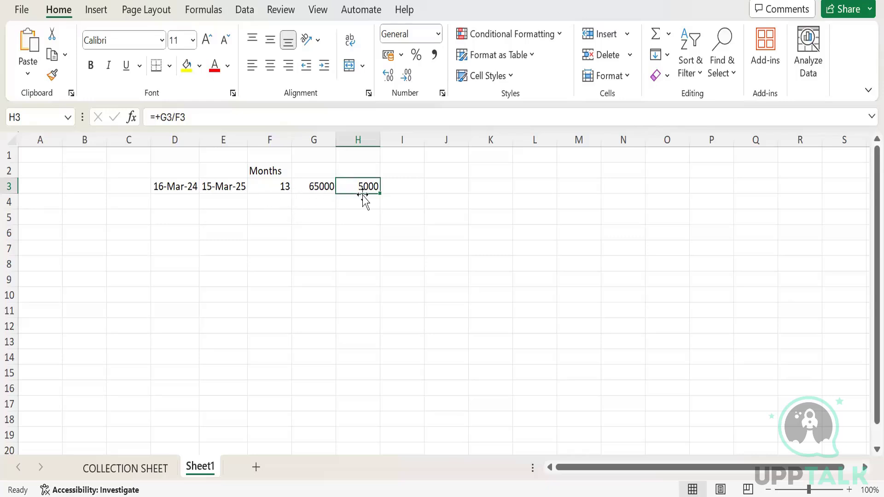
{"action": "left_click", "coordinate": [181, 186]}
{"action": "left_click", "coordinate": [230, 187]}
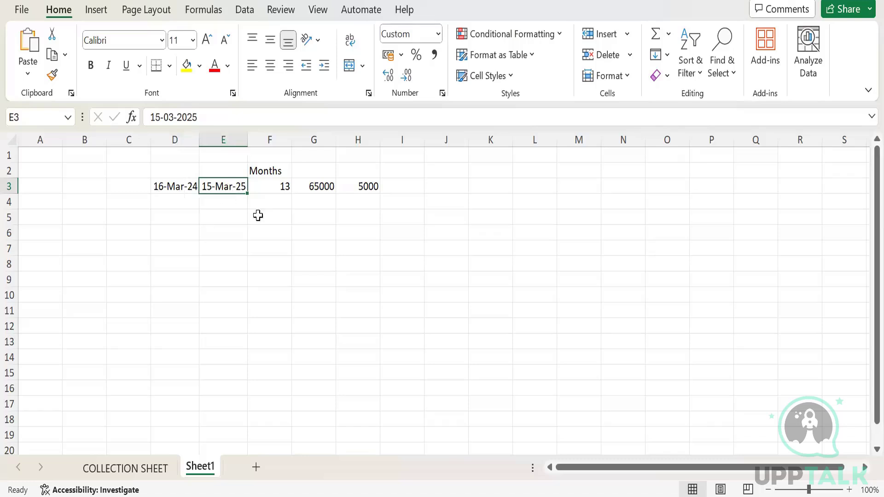
{"action": "left_click", "coordinate": [361, 187]}
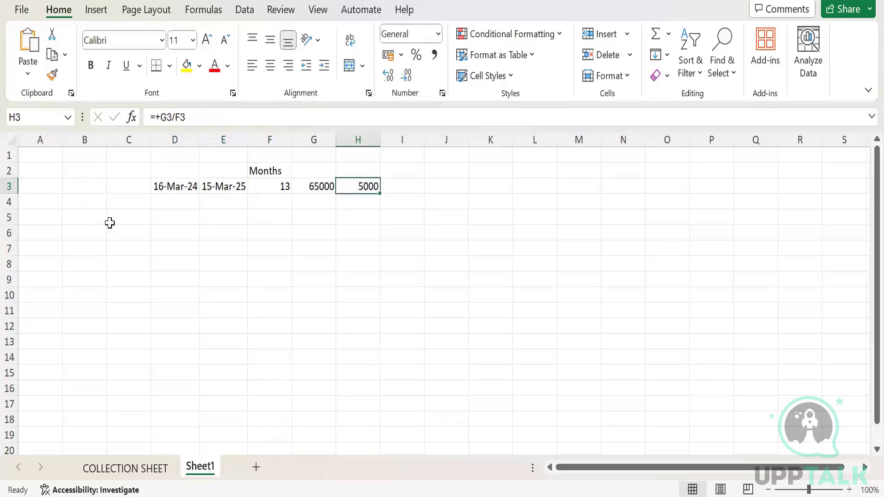
{"action": "left_click", "coordinate": [126, 218]}
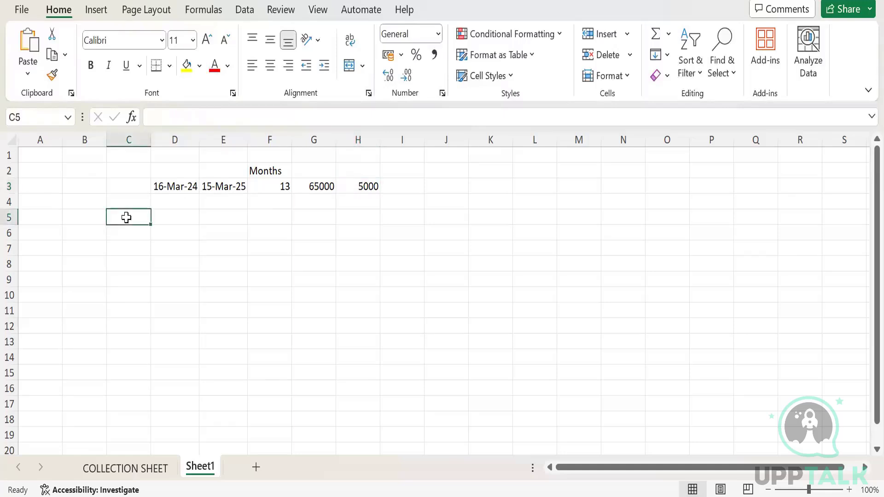
{"action": "type", "text": "+"}
{"action": "key", "text": "Up"}
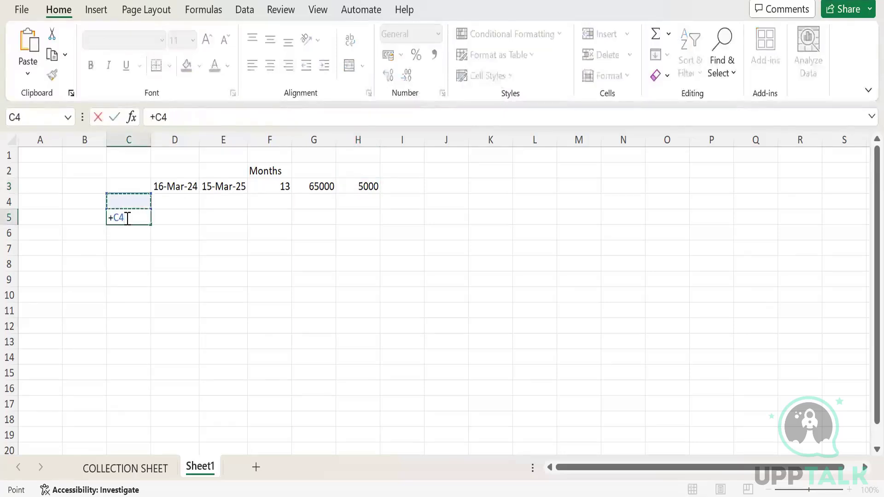
{"action": "key", "text": "Right"}
{"action": "key", "text": "Up"}
{"action": "key", "text": "Right"}
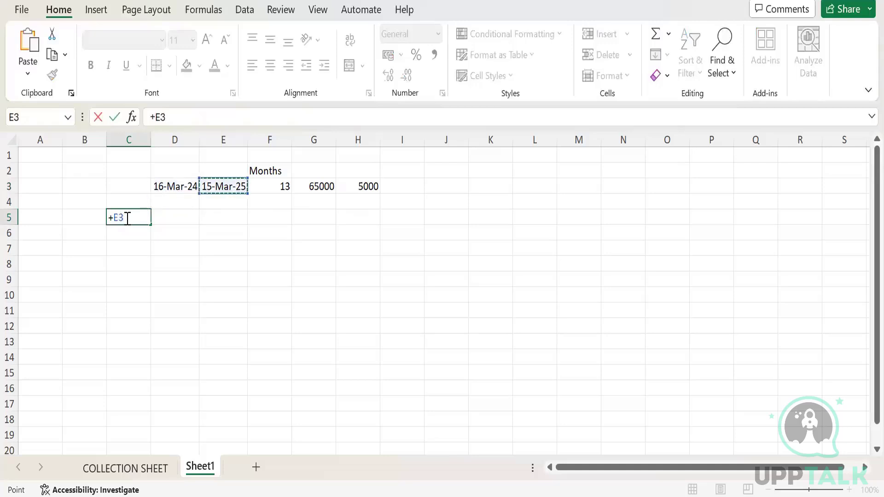
{"action": "type", "text": "-"}
{"action": "key", "text": "Up"}
{"action": "key", "text": "Up"}
{"action": "key", "text": "Right"}
{"action": "key", "text": "Return"}
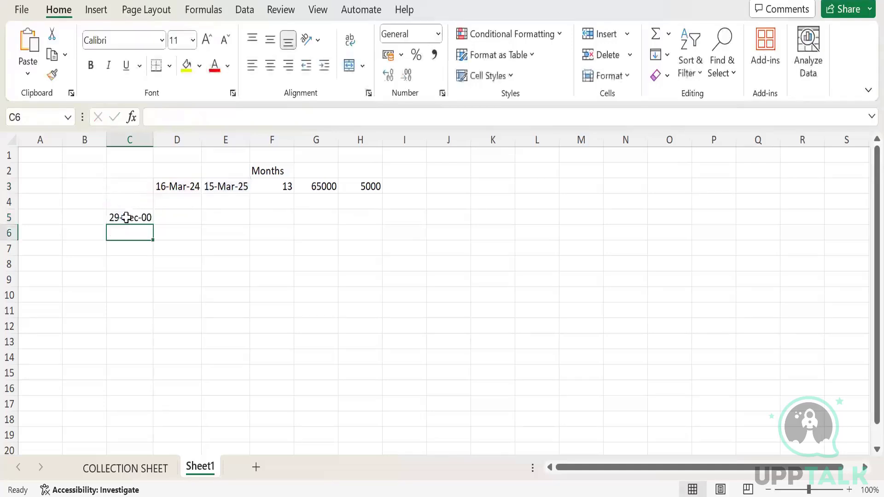
Step: Change the number format of the date difference in C5 to General
{"action": "left_click", "coordinate": [120, 215]}
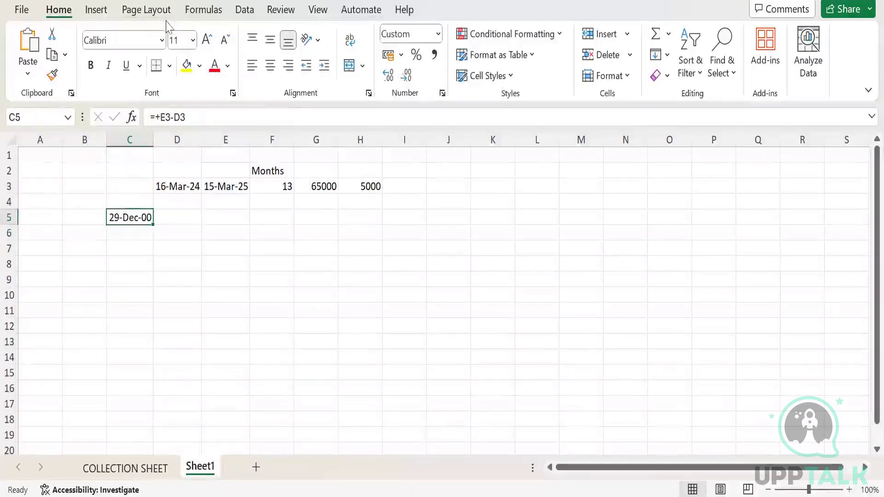
{"action": "left_click", "coordinate": [416, 35]}
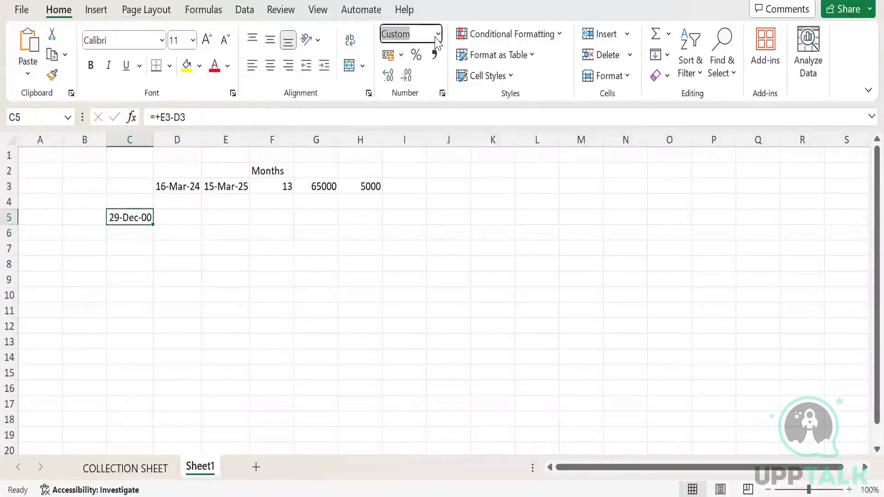
{"action": "left_click", "coordinate": [438, 36]}
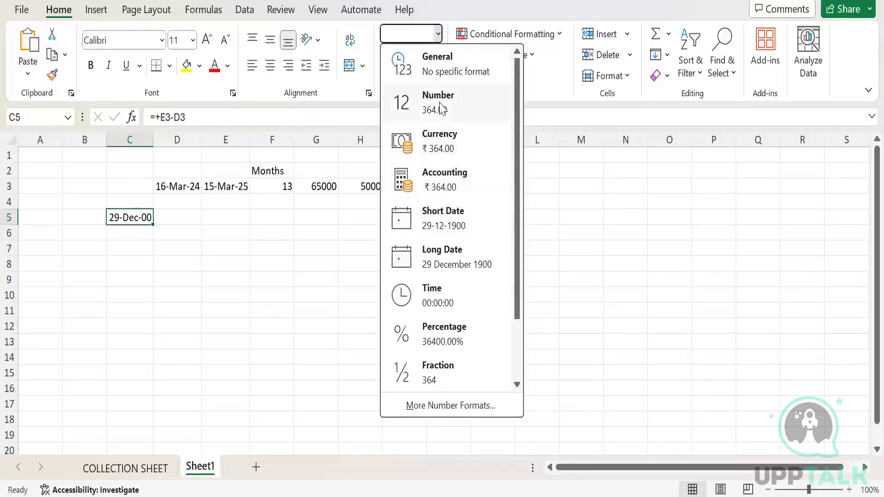
{"action": "left_click", "coordinate": [444, 78]}
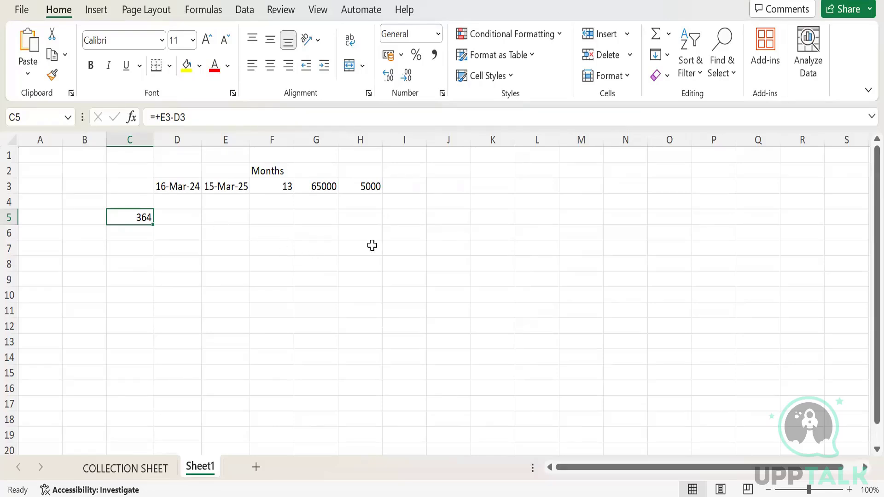
Step: Calculate the daily amount in C6 by dividing the total amount by the number of days with +G3/C5
{"action": "key", "text": "Down"}
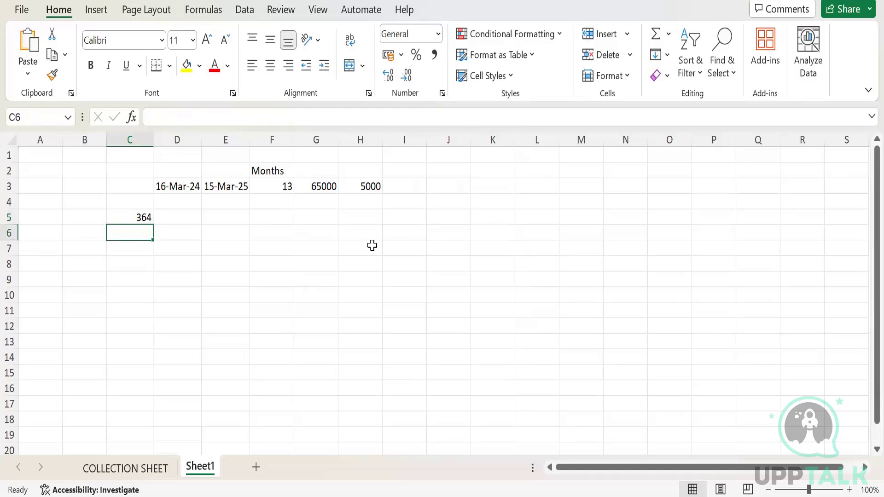
{"action": "type", "text": "+"}
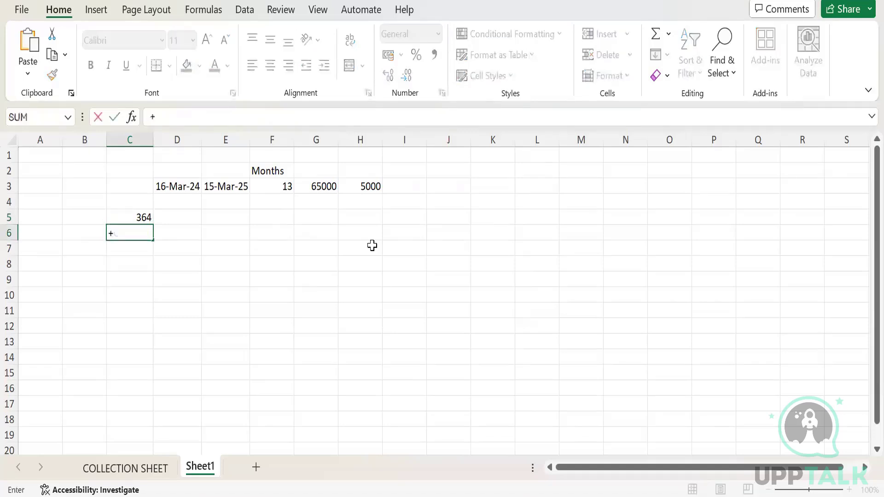
{"action": "key", "text": "Up"}
{"action": "key", "text": "Up"}
{"action": "key", "text": "Right"}
{"action": "key", "text": "Right"}
{"action": "key", "text": "Right"}
{"action": "key", "text": "Right"}
{"action": "key", "text": "Up"}
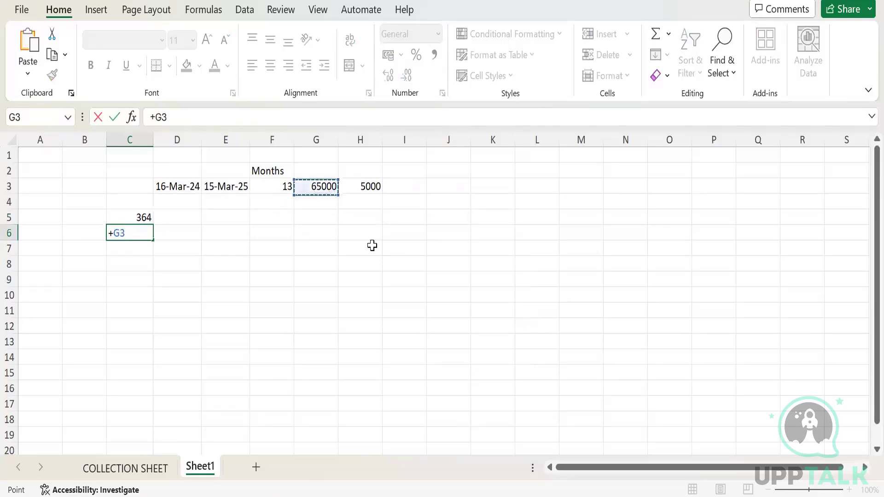
{"action": "type", "text": "/"}
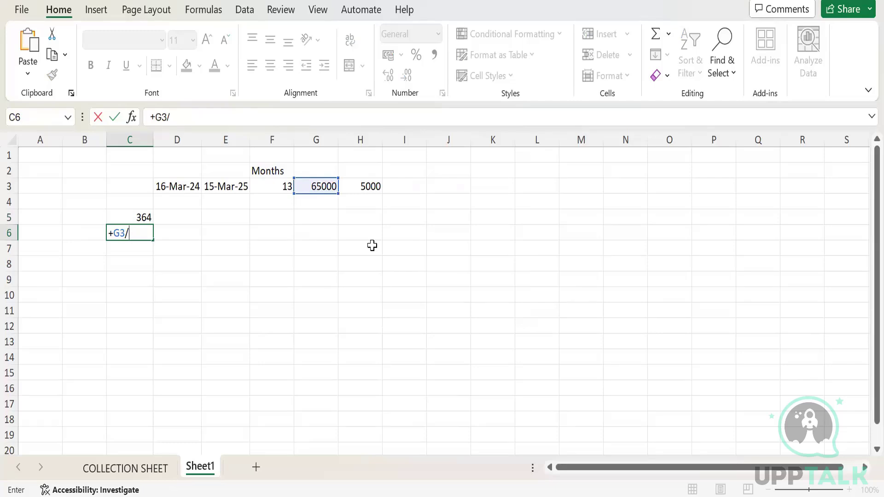
{"action": "key", "text": "Up"}
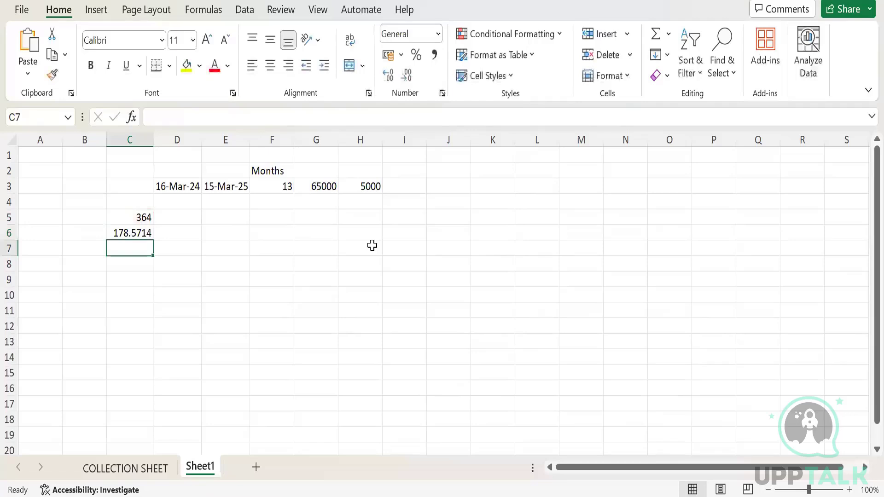
Step: Format the daily amount in C6 to show two decimal places
{"action": "key", "text": "Up"}
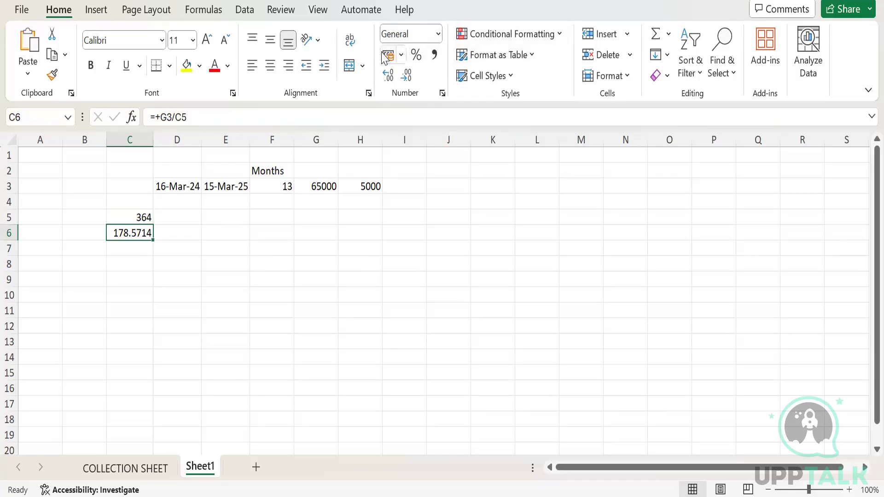
{"action": "left_click", "coordinate": [406, 76]}
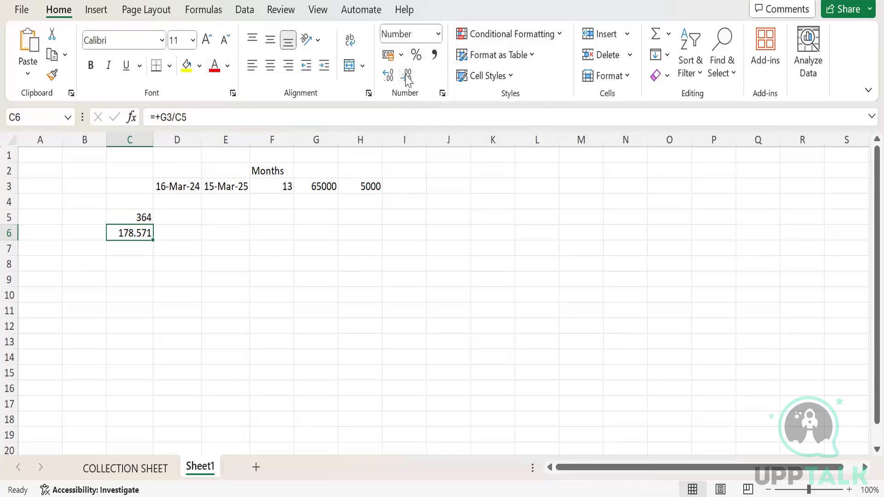
{"action": "left_click", "coordinate": [405, 77]}
{"action": "left_click", "coordinate": [406, 77]}
{"action": "left_click", "coordinate": [405, 77]}
{"action": "left_click", "coordinate": [388, 76]}
{"action": "left_click", "coordinate": [388, 76]}
Step: Calculate the amount for 16 days in D6 with the formula +C6*16
{"action": "left_click", "coordinate": [170, 232]}
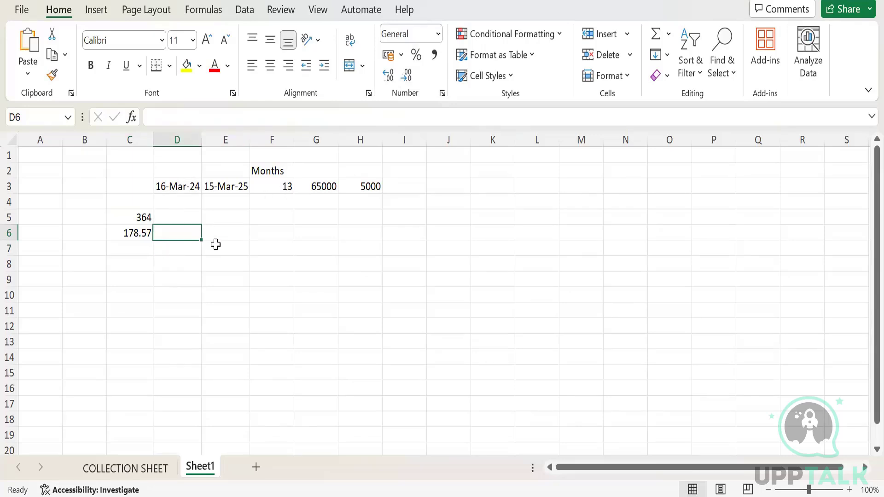
{"action": "type", "text": "+"}
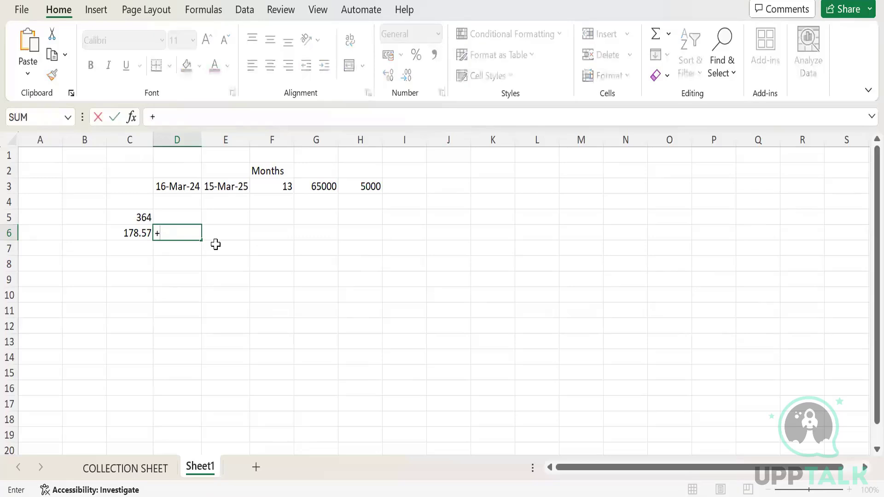
{"action": "key", "text": "Left"}
{"action": "key", "text": "Left"}
{"action": "key", "text": "Right"}
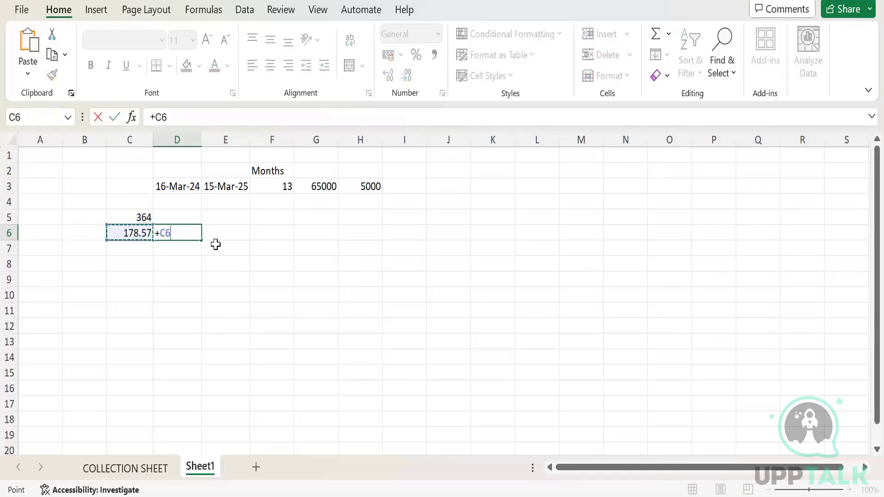
{"action": "type", "text": "*16"}
{"action": "key", "text": "Return"}
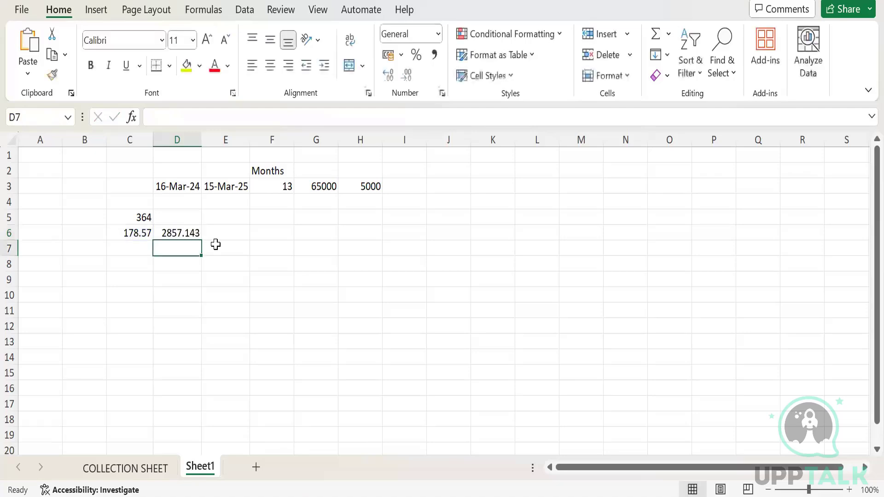
Step: Calculate the amount for 15 days in E6 with the formula +C6*15
{"action": "left_click", "coordinate": [185, 232]}
{"action": "left_click", "coordinate": [223, 232]}
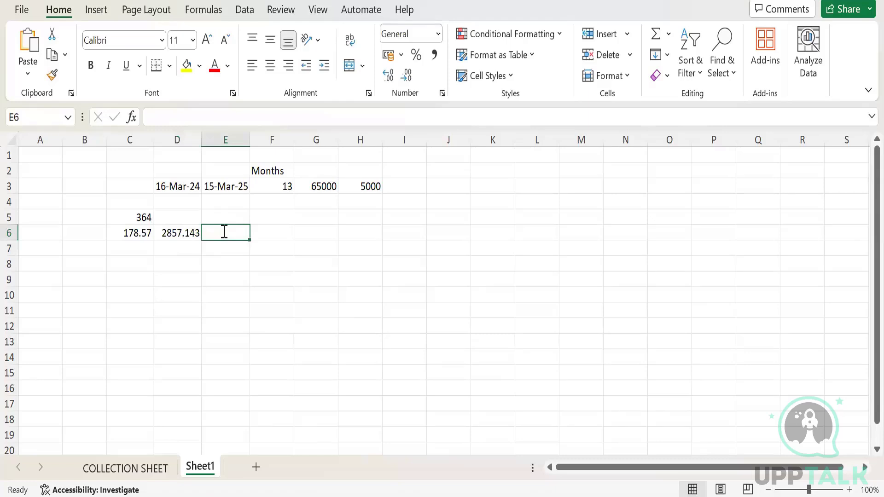
{"action": "type", "text": "+"}
{"action": "key", "text": "Left"}
{"action": "key", "text": "Left"}
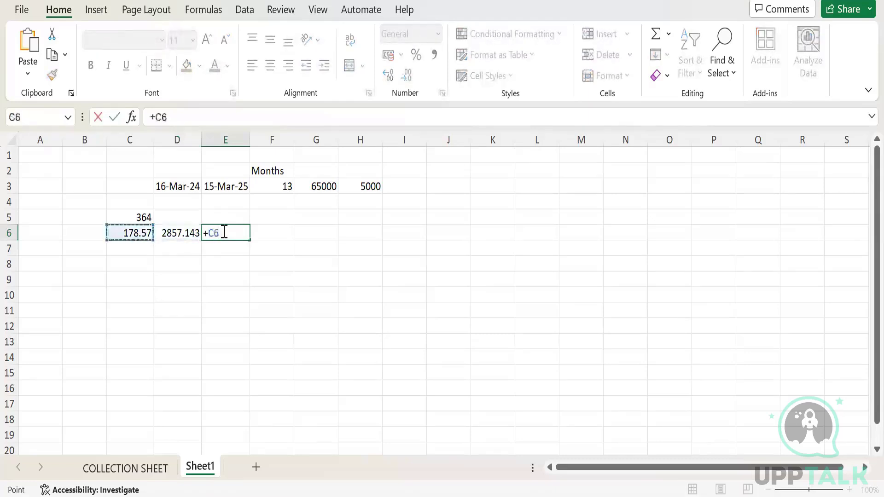
{"action": "type", "text": "*1"}
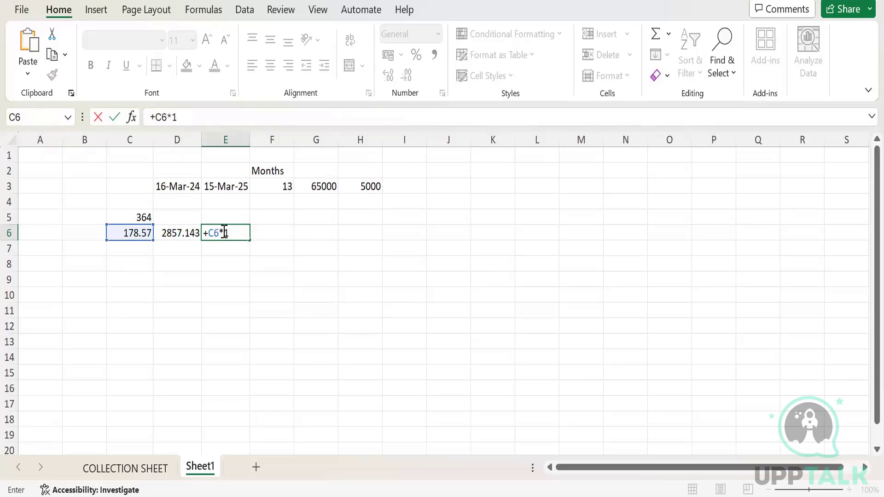
{"action": "type", "text": "5"}
{"action": "key", "text": "Return"}
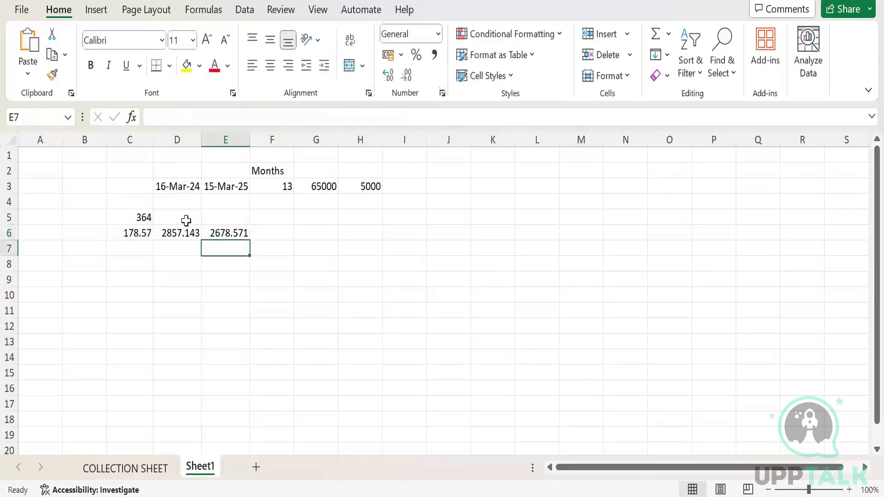
Step: Label the two prorated amounts with March 24 in D5 and March 25 in E5
{"action": "left_click", "coordinate": [186, 220]}
{"action": "type", "text": "March"}
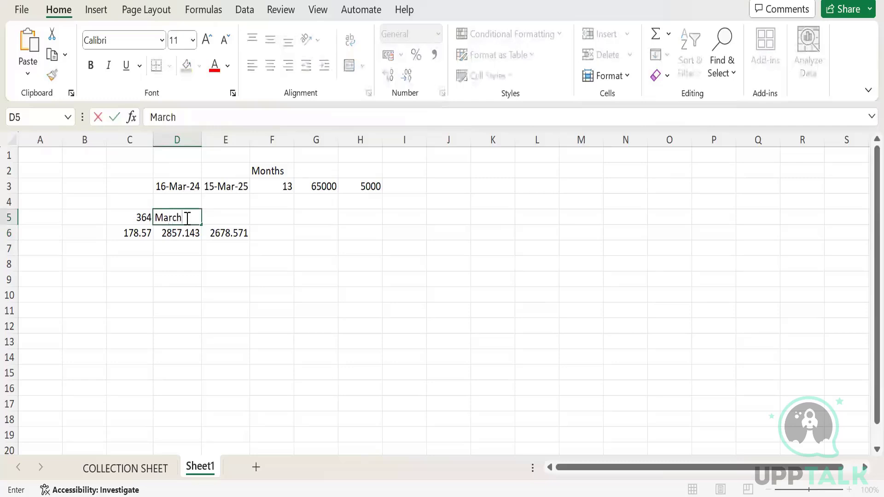
{"action": "type", "text": " 24"}
{"action": "key", "text": "Tab"}
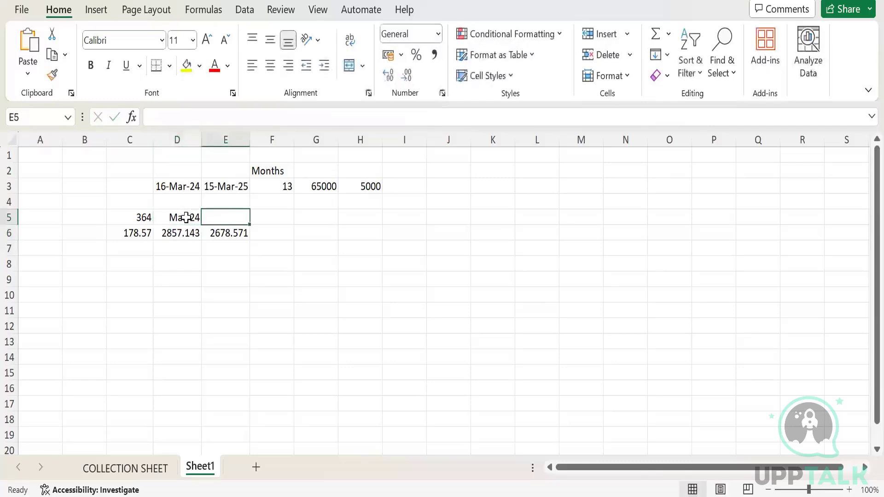
{"action": "type", "text": "March"}
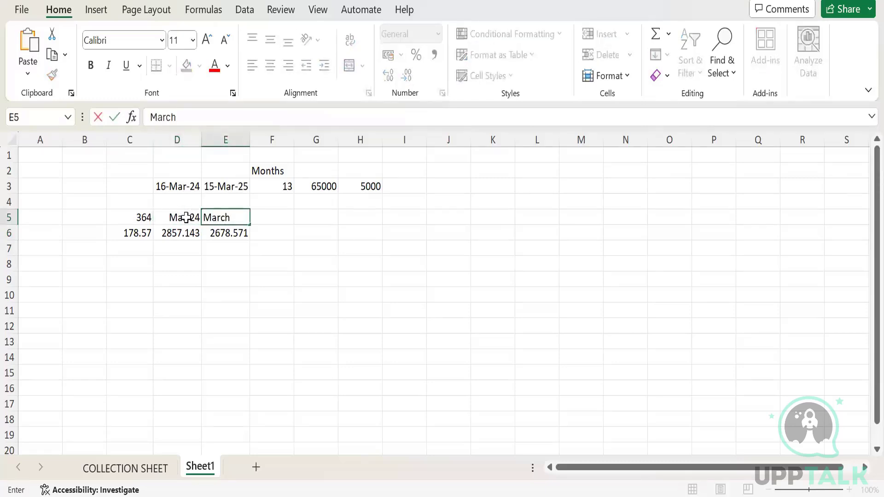
{"action": "type", "text": " 25"}
{"action": "key", "text": "Return"}
Step: Make the month headings and prorated amounts in D5:E6 bold
{"action": "key", "text": "Up"}
{"action": "key", "text": "Left"}
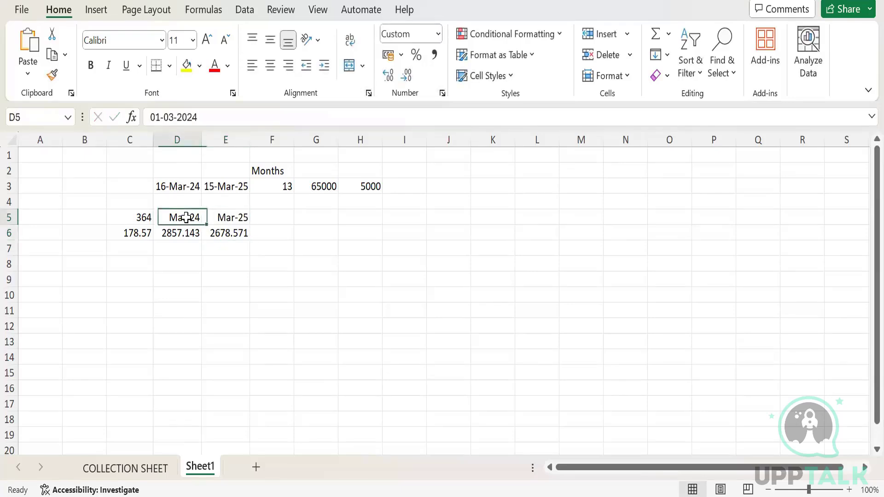
{"action": "key", "text": "shift+Right"}
{"action": "key", "text": "shift+Down"}
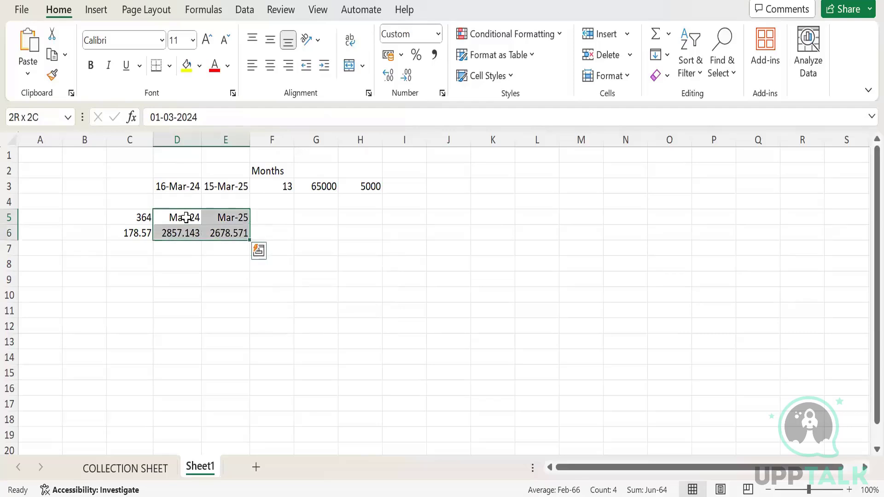
{"action": "key", "text": "ctrl+b"}
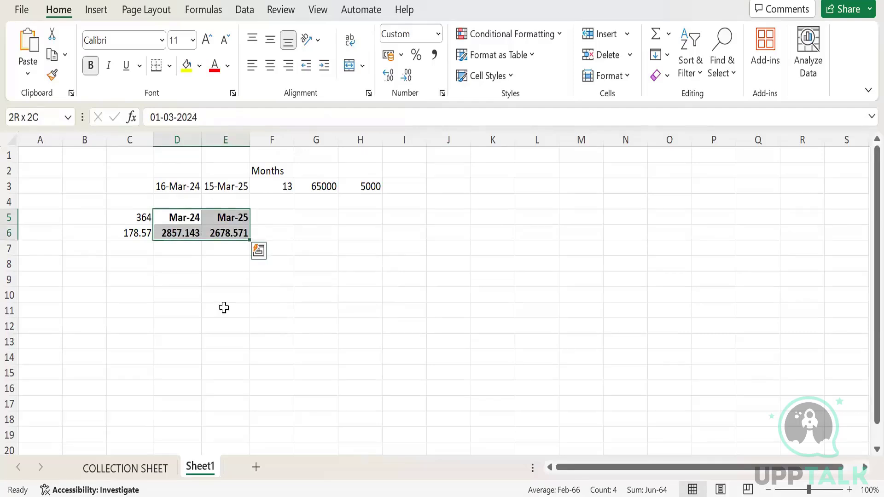
{"action": "left_click", "coordinate": [222, 293]}
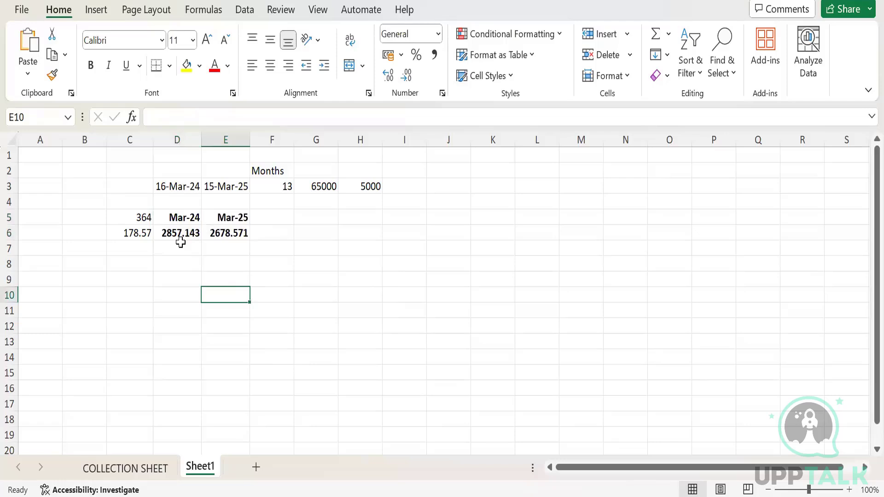
{"action": "left_click", "coordinate": [173, 186]}
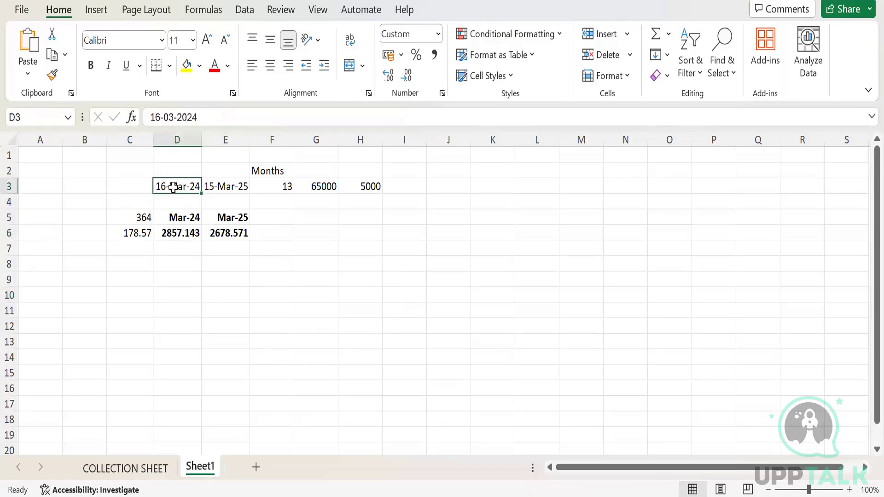
{"action": "left_click", "coordinate": [176, 233]}
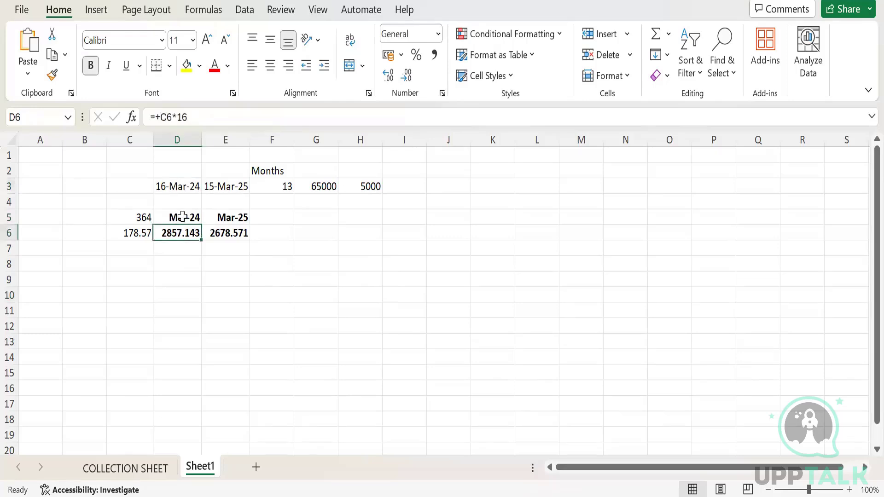
{"action": "left_click", "coordinate": [233, 234]}
{"action": "left_click", "coordinate": [232, 217]}
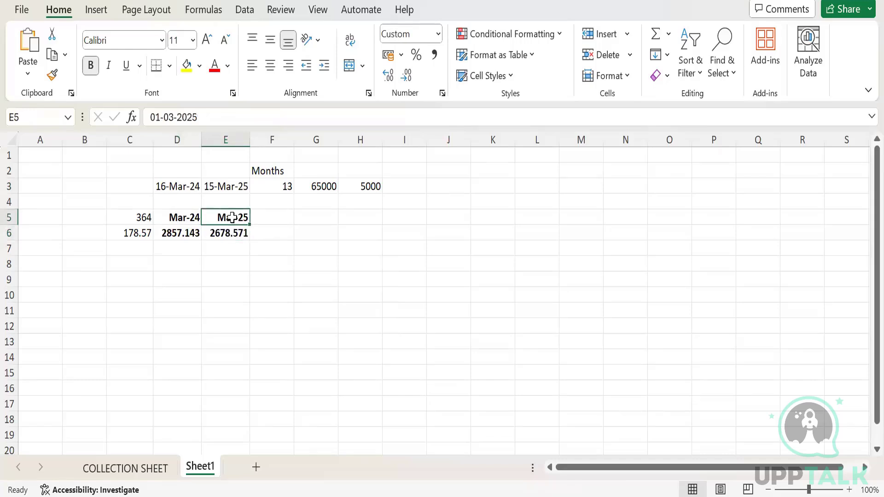
Step: Enter the heading Balance Value in F5, beside the month headings
{"action": "left_click", "coordinate": [263, 233]}
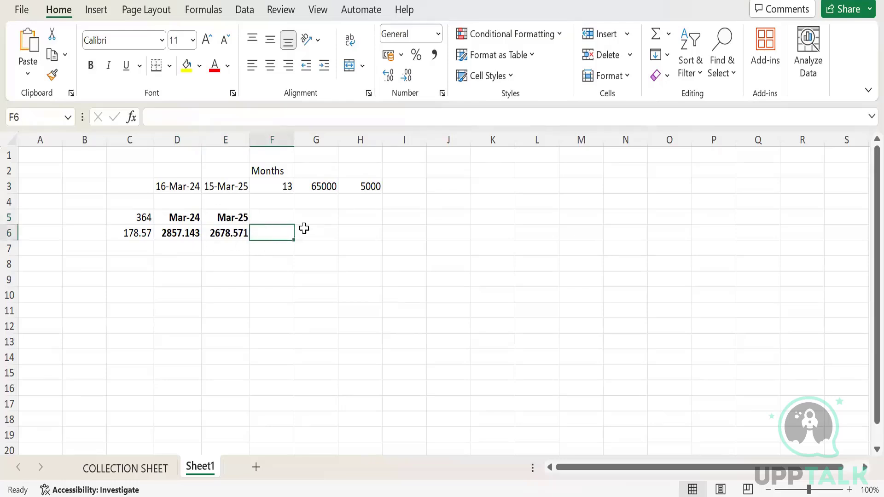
{"action": "left_click", "coordinate": [276, 211]}
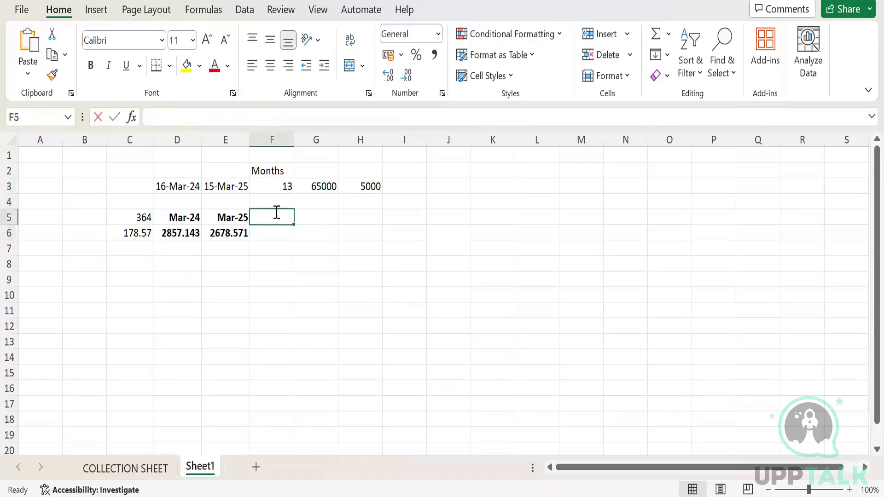
{"action": "type", "text": "Balance"}
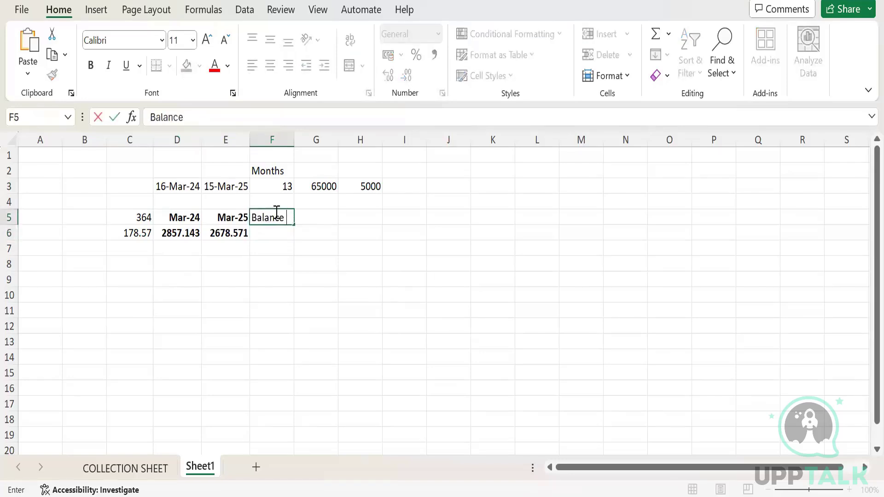
{"action": "type", "text": " Value"}
{"action": "left_click", "coordinate": [296, 228]}
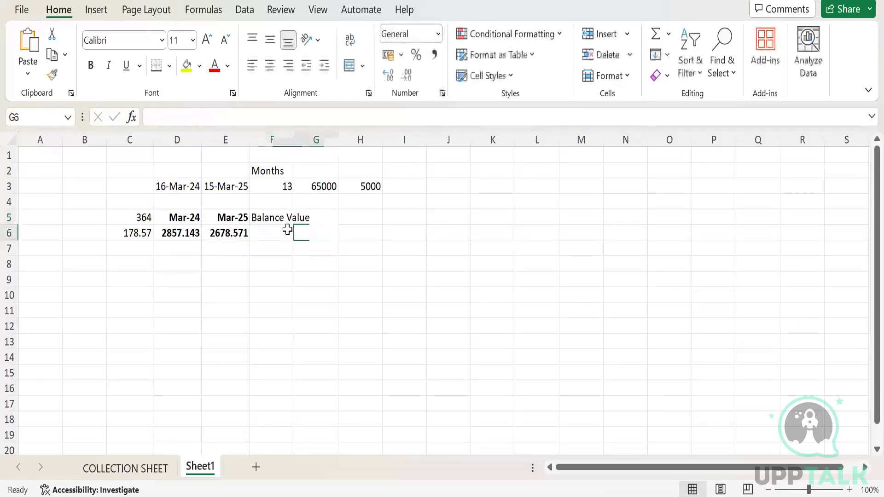
Step: Calculate the remaining balance in F6 by subtracting both prorated amounts from the total with +G3-D6-E6
{"action": "left_click", "coordinate": [287, 229]}
{"action": "type", "text": "+"}
{"action": "key", "text": "Up"}
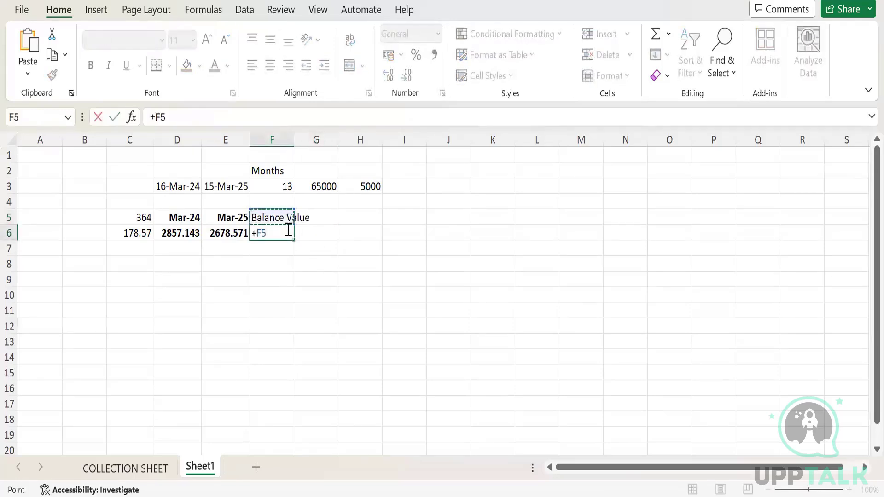
{"action": "key", "text": "Up"}
{"action": "key", "text": "Up"}
{"action": "key", "text": "Right"}
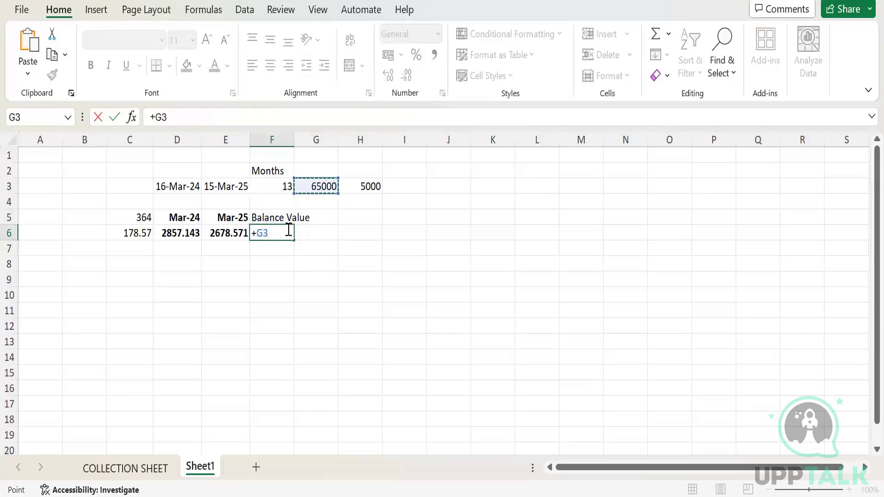
{"action": "type", "text": "-"}
{"action": "key", "text": "Left"}
{"action": "key", "text": "Left"}
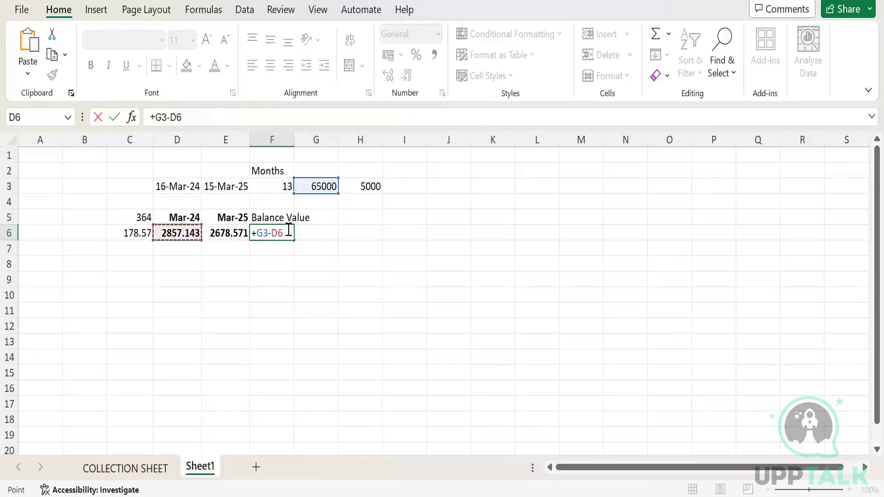
{"action": "type", "text": "-"}
{"action": "key", "text": "Left"}
{"action": "type", "text": "-"}
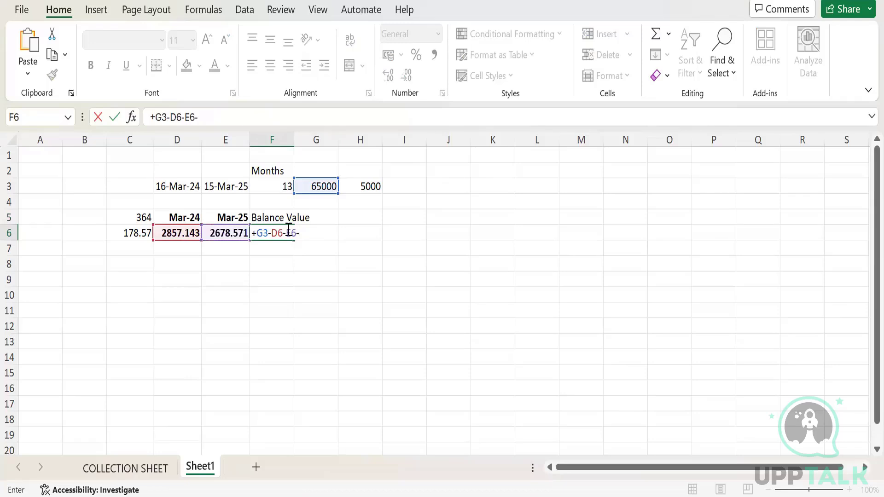
{"action": "key", "text": "BackSpace"}
{"action": "key", "text": "Return"}
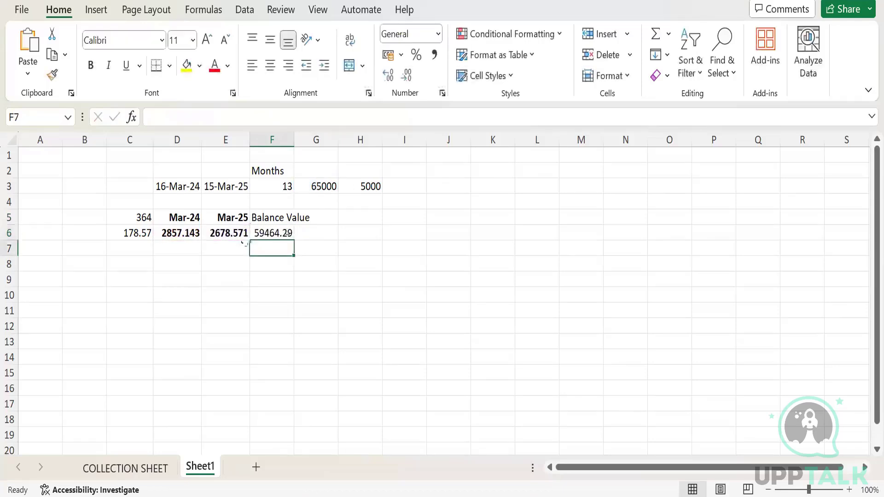
{"action": "left_click", "coordinate": [276, 233]}
{"action": "left_click", "coordinate": [311, 233]}
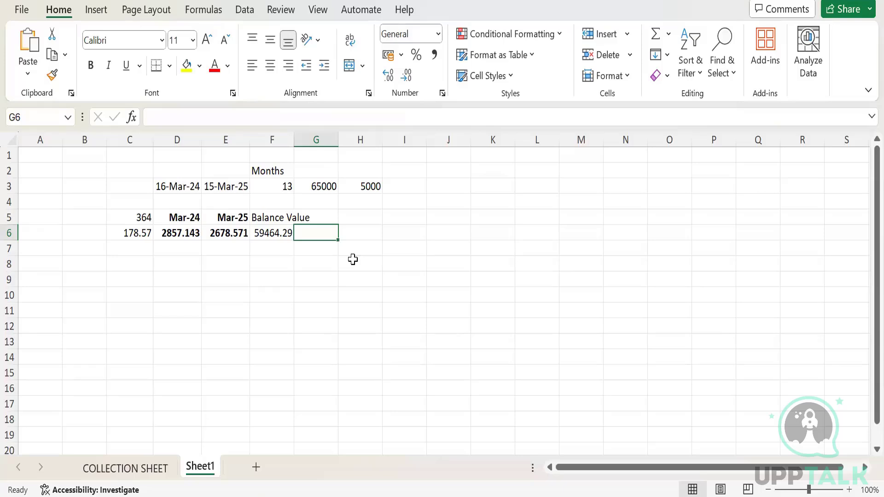
{"action": "type", "text": "+"}
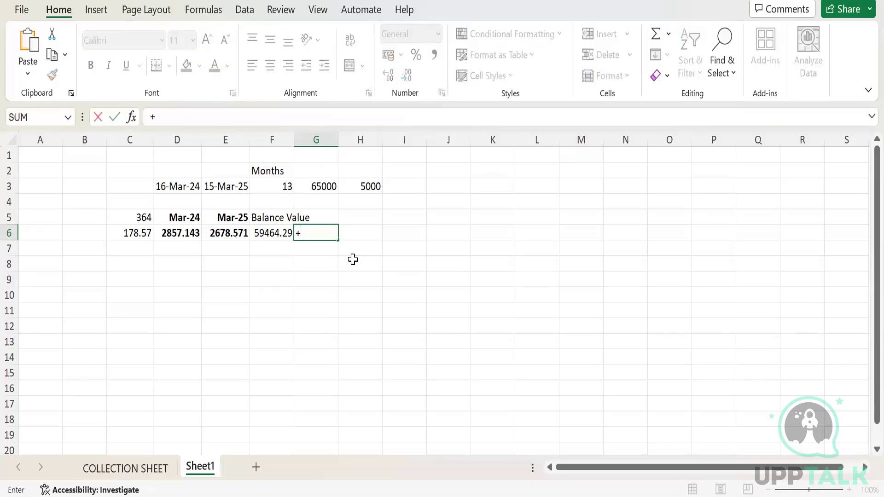
{"action": "key", "text": "Left"}
{"action": "key", "text": "Left"}
{"action": "key", "text": "Right"}
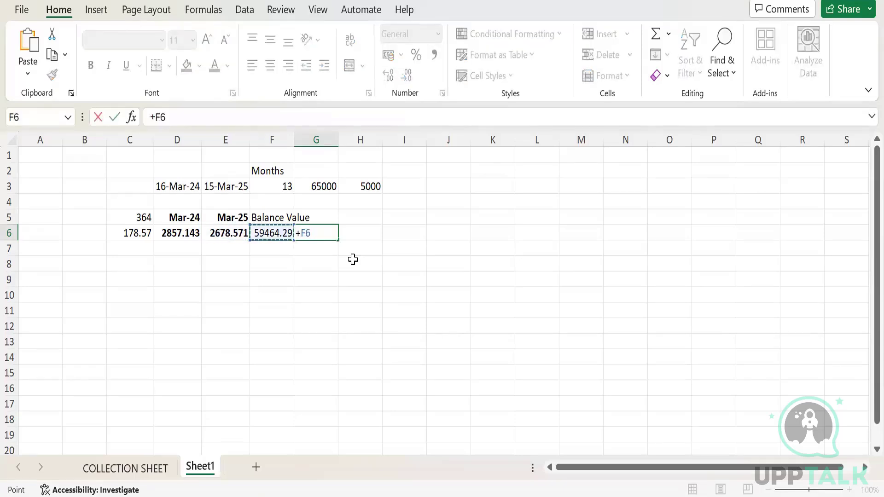
{"action": "type", "text": "?"}
{"action": "key", "text": "Escape"}
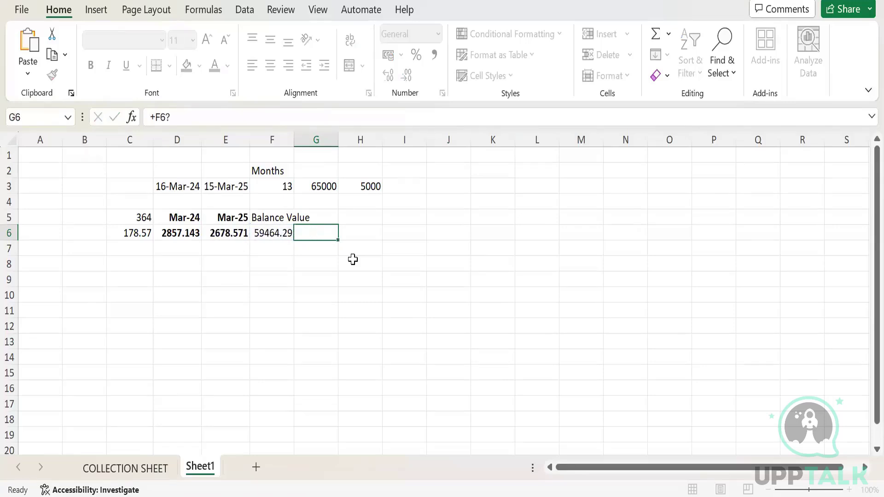
{"action": "key", "text": "Left"}
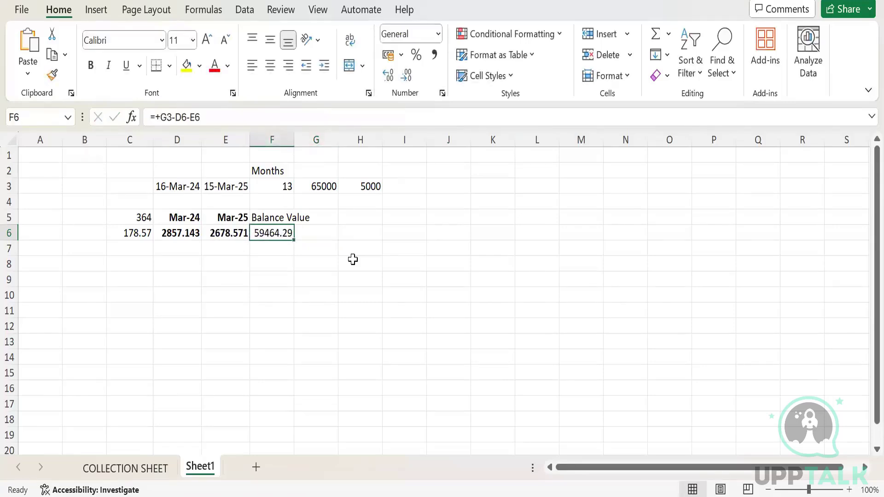
{"action": "type", "text": "+"}
{"action": "key", "text": "Escape"}
Step: Divide the balance value by 10 in G6 with +F6/10 and format the result to two decimal places
{"action": "key", "text": "Right"}
{"action": "type", "text": "+"}
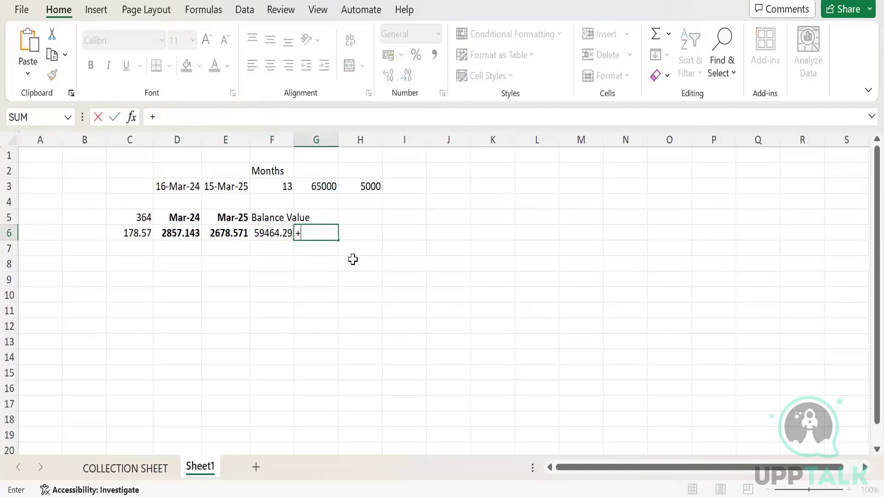
{"action": "key", "text": "Left"}
{"action": "type", "text": "/10"}
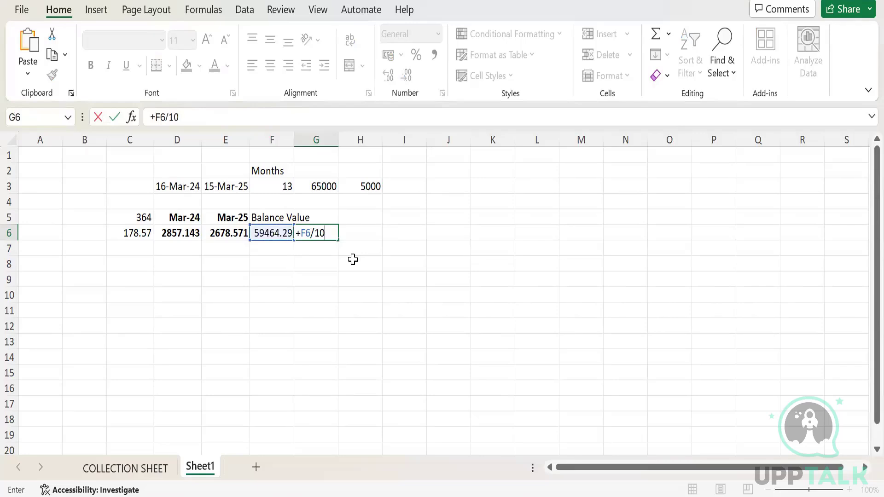
{"action": "key", "text": "Return"}
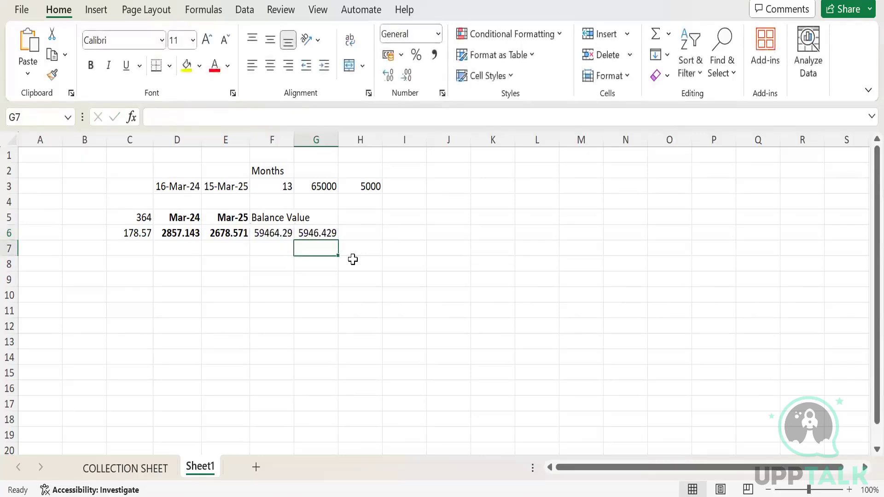
{"action": "key", "text": "Up"}
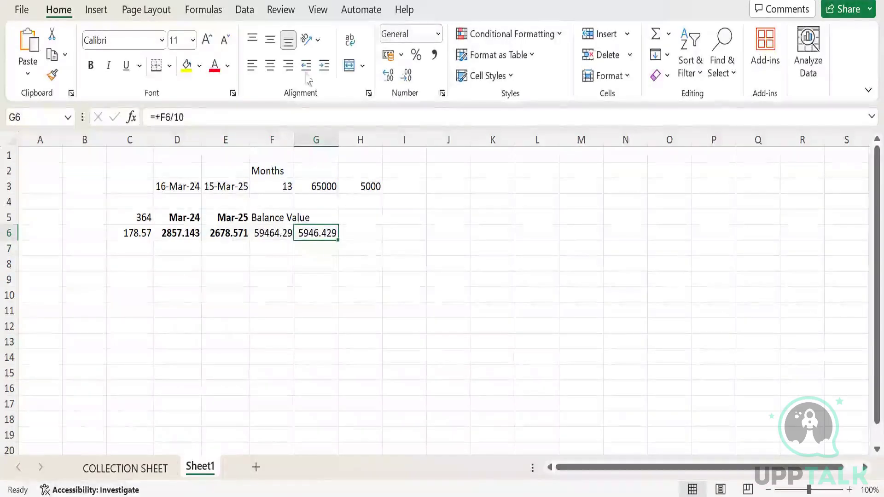
{"action": "left_click", "coordinate": [405, 76]}
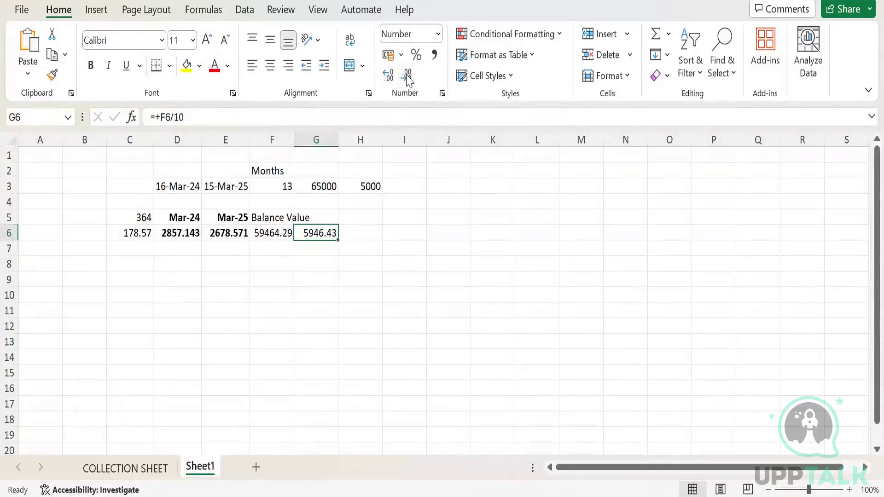
Step: Switch to the NetSuite amortization template and set its method to Straight-line, prorate first & last period (period-rate)
{"action": "left_click", "coordinate": [201, 276]}
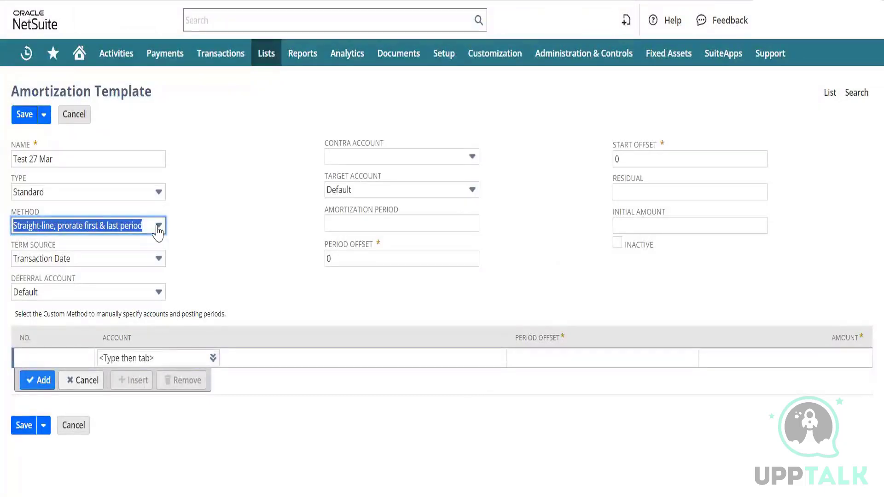
{"action": "left_click", "coordinate": [158, 228]}
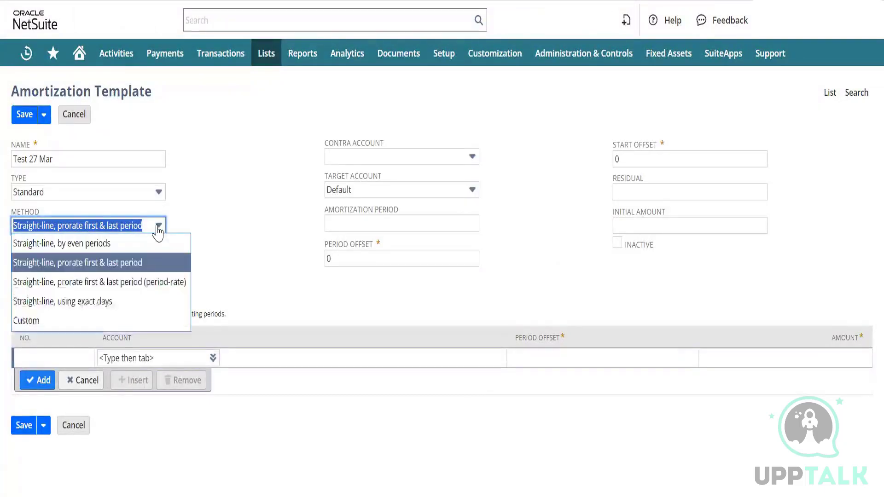
{"action": "left_click", "coordinate": [151, 282]}
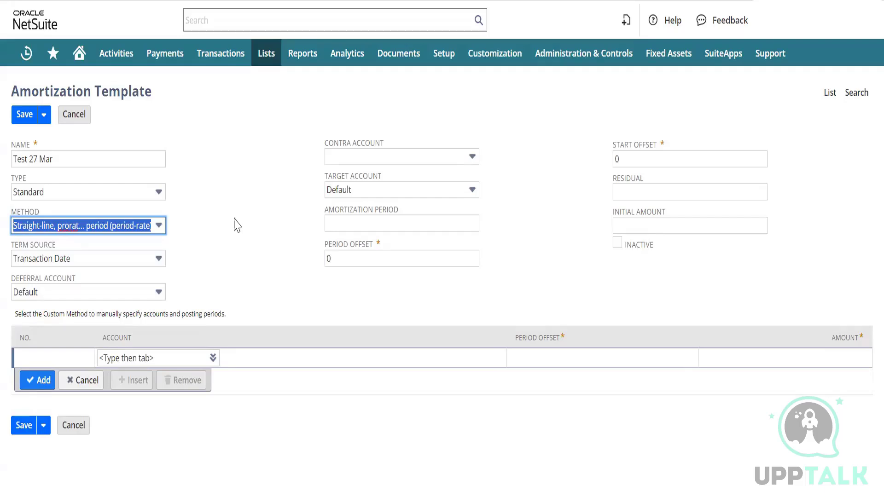
Step: Open the field help for Method and read the descriptions of all the amortization methods through Custom
{"action": "left_click", "coordinate": [25, 212]}
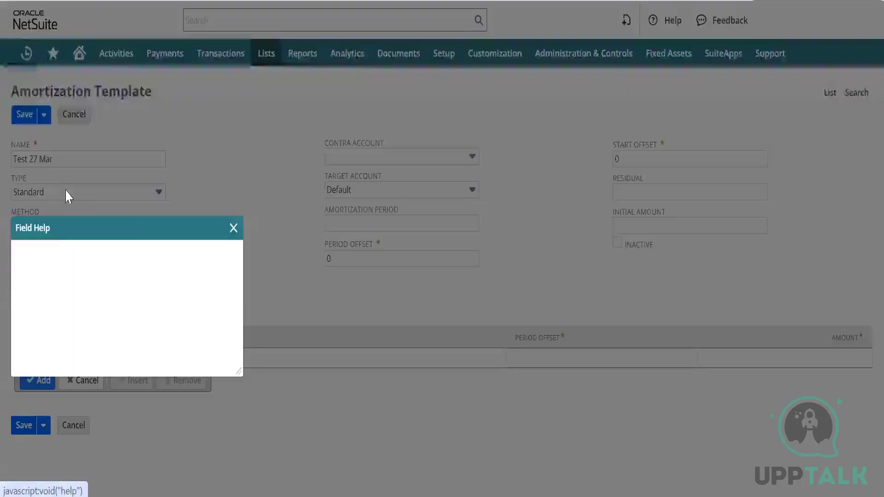
{"action": "scroll", "coordinate": [105, 305], "scroll_direction": "down", "scroll_amount": 1}
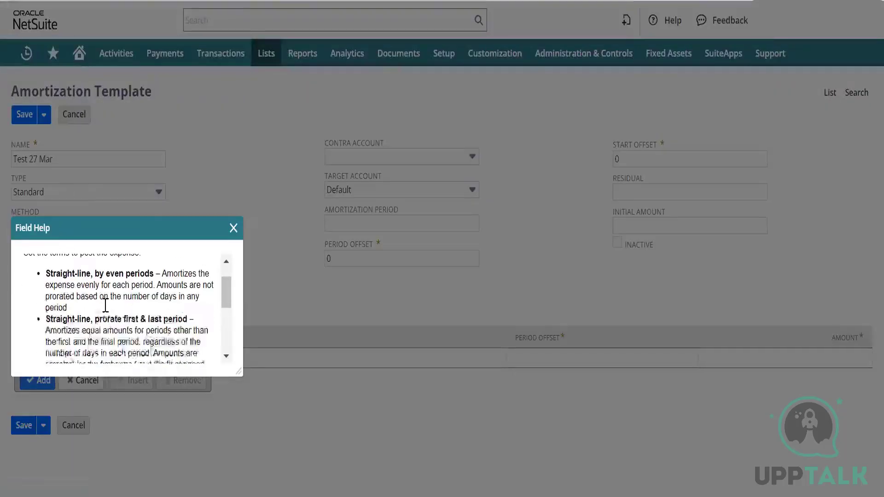
{"action": "scroll", "coordinate": [105, 306], "scroll_direction": "down", "scroll_amount": 1}
{"action": "scroll", "coordinate": [106, 305], "scroll_direction": "down", "scroll_amount": 2}
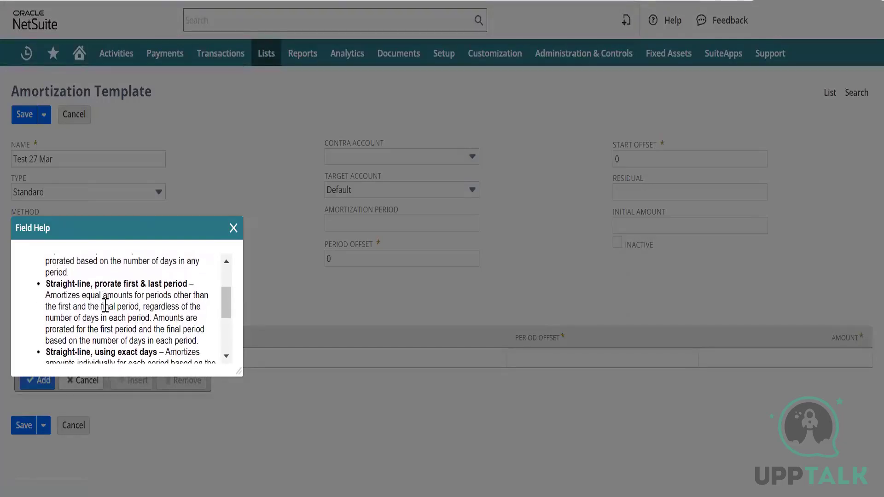
{"action": "scroll", "coordinate": [106, 305], "scroll_direction": "down", "scroll_amount": 1}
{"action": "scroll", "coordinate": [105, 305], "scroll_direction": "down", "scroll_amount": 1}
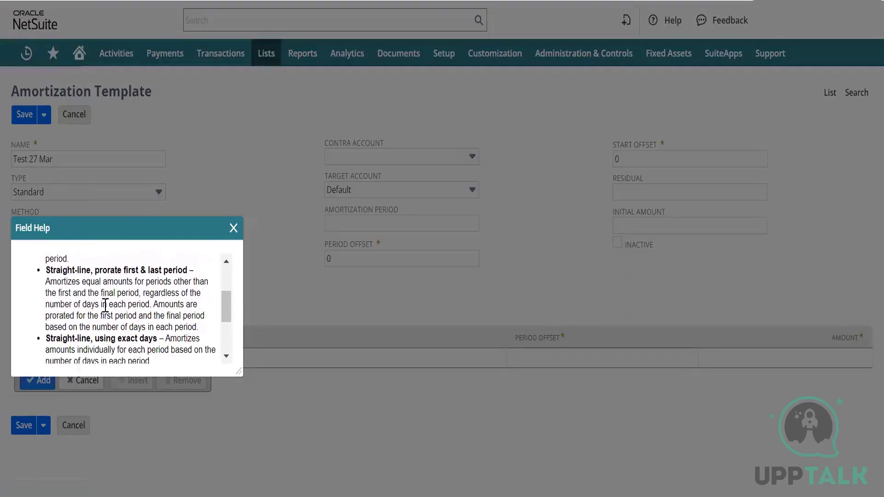
{"action": "scroll", "coordinate": [106, 305], "scroll_direction": "down", "scroll_amount": 3}
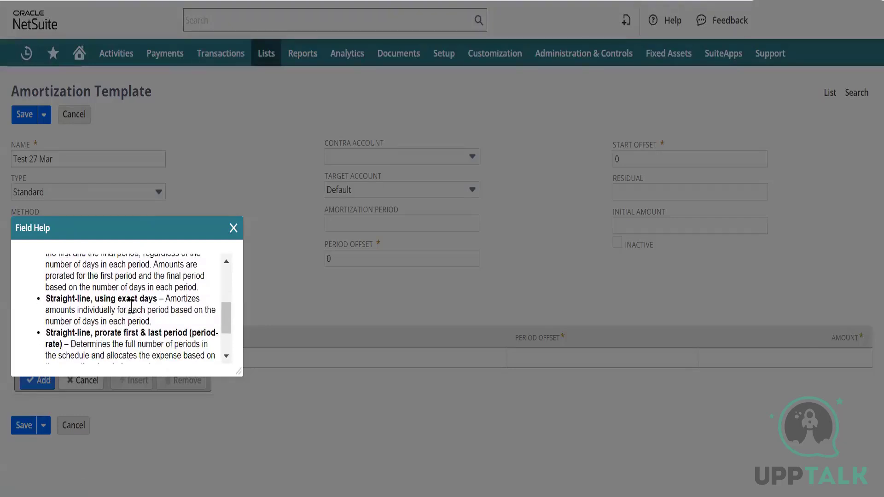
{"action": "scroll", "coordinate": [116, 302], "scroll_direction": "down", "scroll_amount": 4}
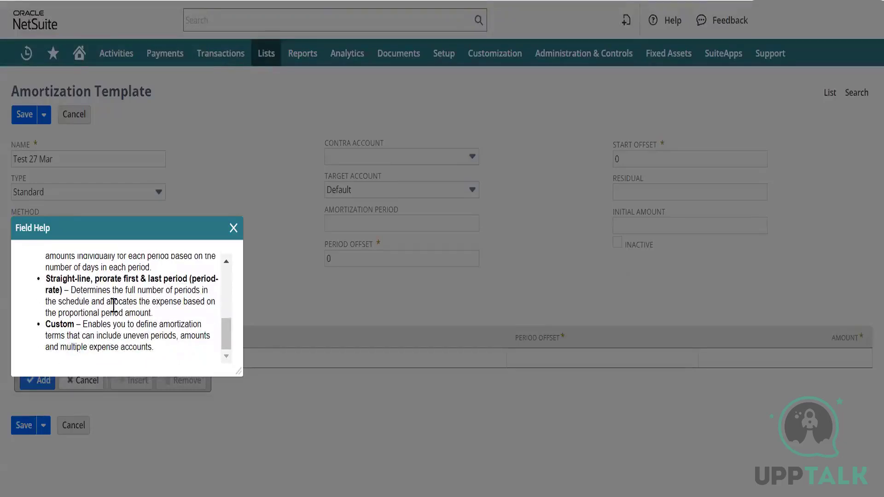
{"action": "left_click", "coordinate": [234, 228]}
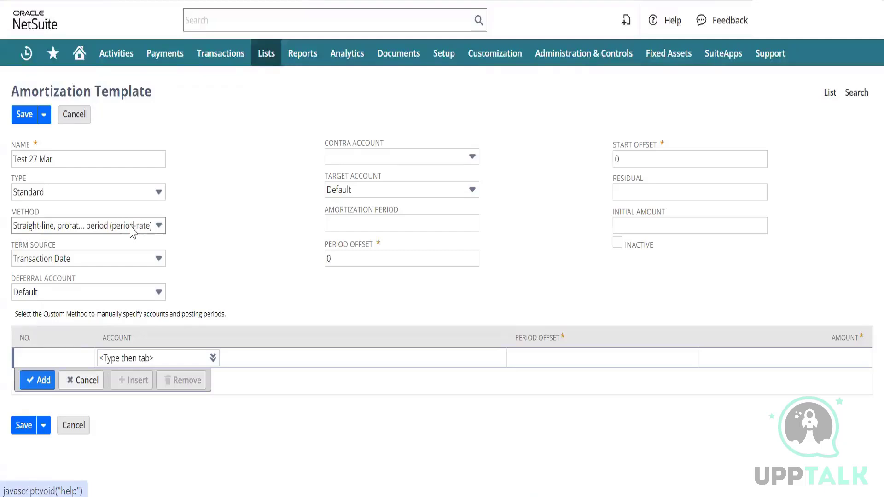
Step: Reopen the Method field help and reread the description of the prorate first & last period (period-rate) option
{"action": "left_click", "coordinate": [154, 229]}
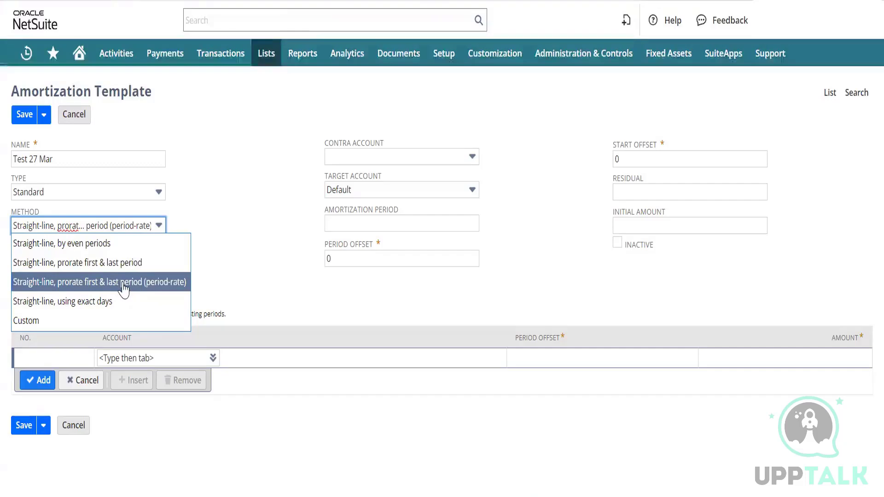
{"action": "left_click", "coordinate": [28, 213]}
{"action": "scroll", "coordinate": [115, 300], "scroll_direction": "down", "scroll_amount": 2}
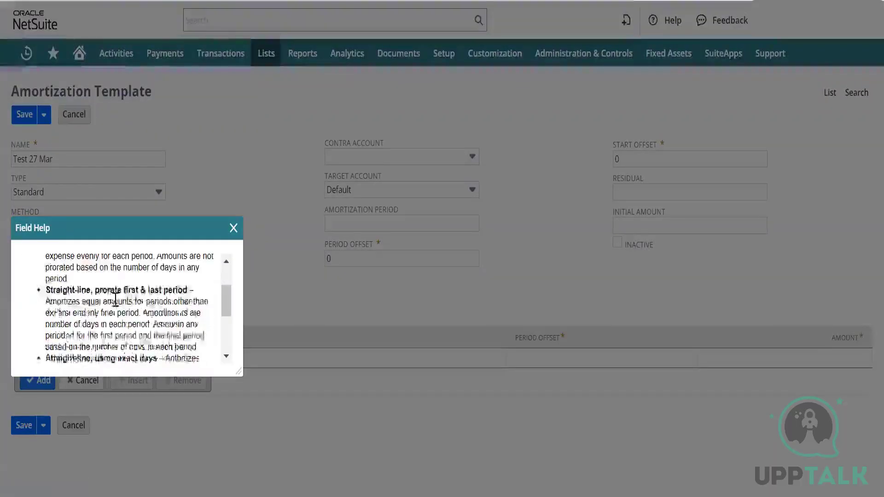
{"action": "scroll", "coordinate": [115, 300], "scroll_direction": "down", "scroll_amount": 3}
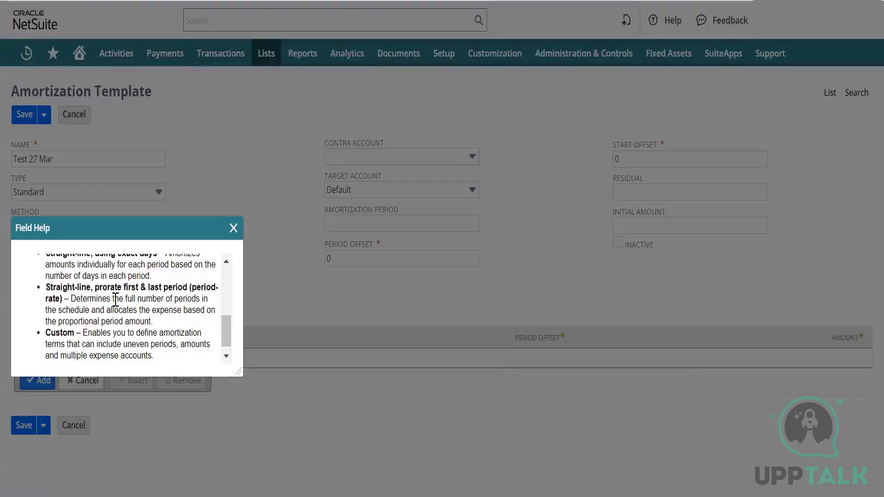
{"action": "left_click", "coordinate": [234, 227]}
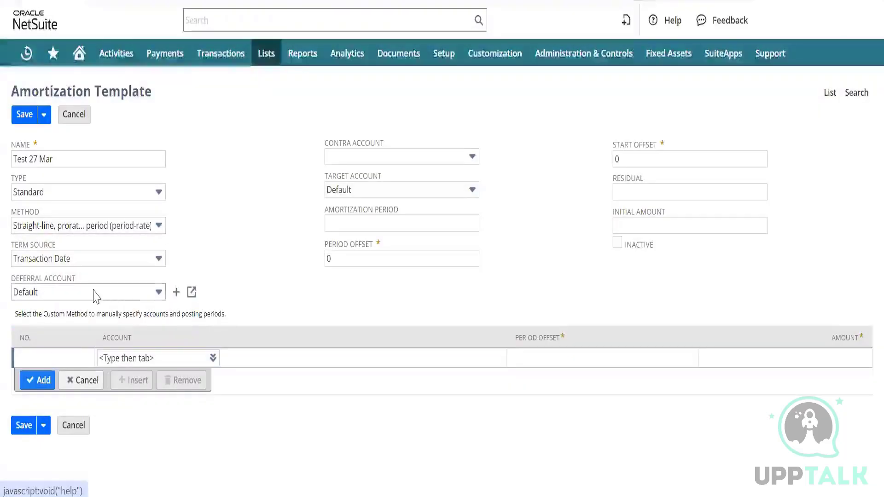
{"action": "left_click", "coordinate": [158, 225]}
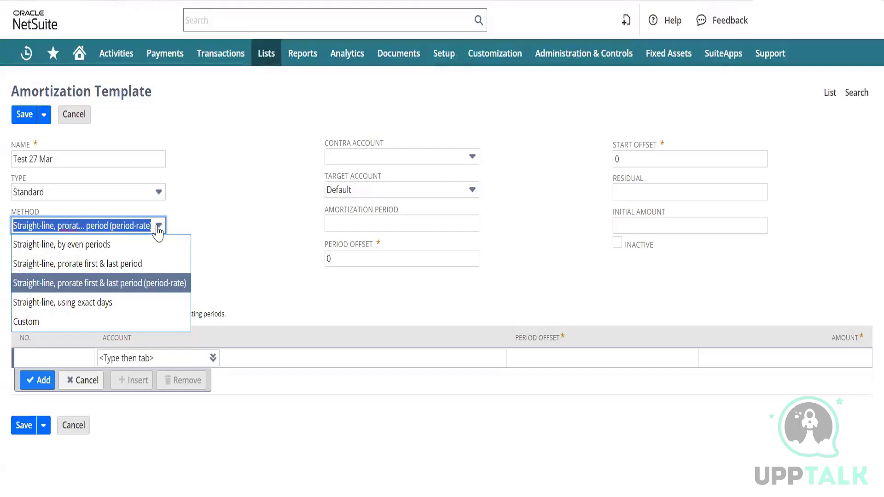
{"action": "left_click", "coordinate": [197, 226]}
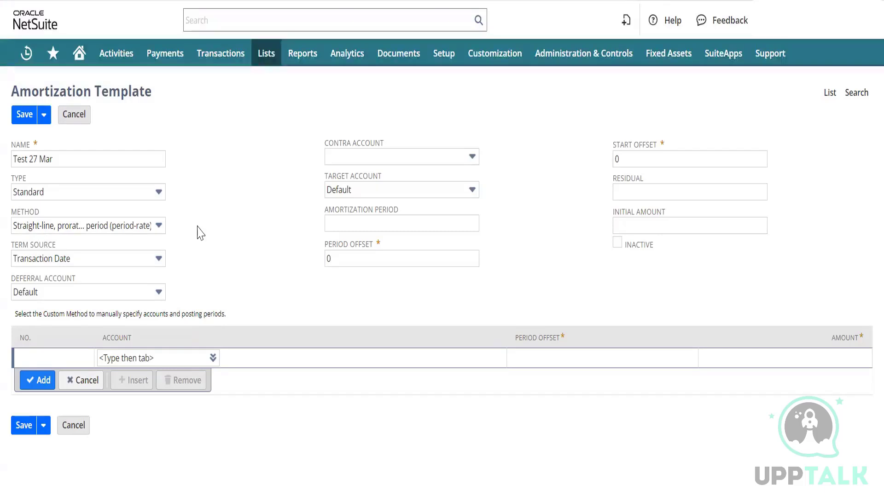
{"action": "left_click", "coordinate": [158, 229]}
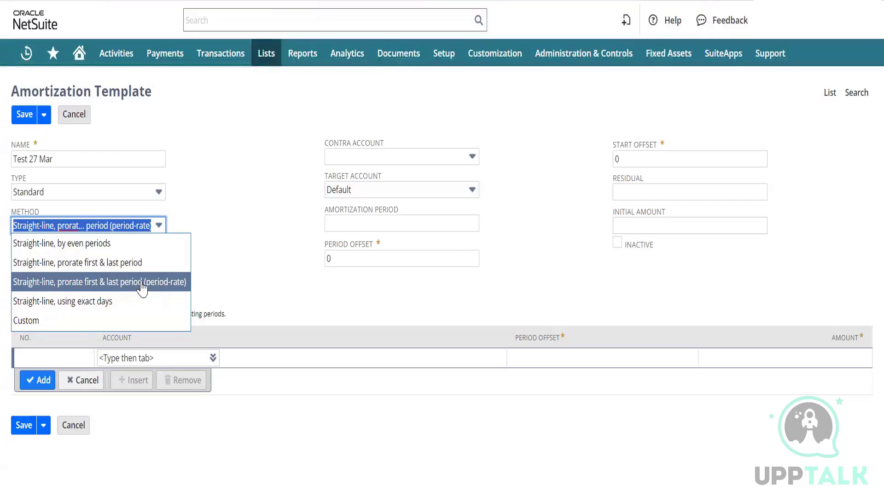
{"action": "left_click", "coordinate": [218, 264]}
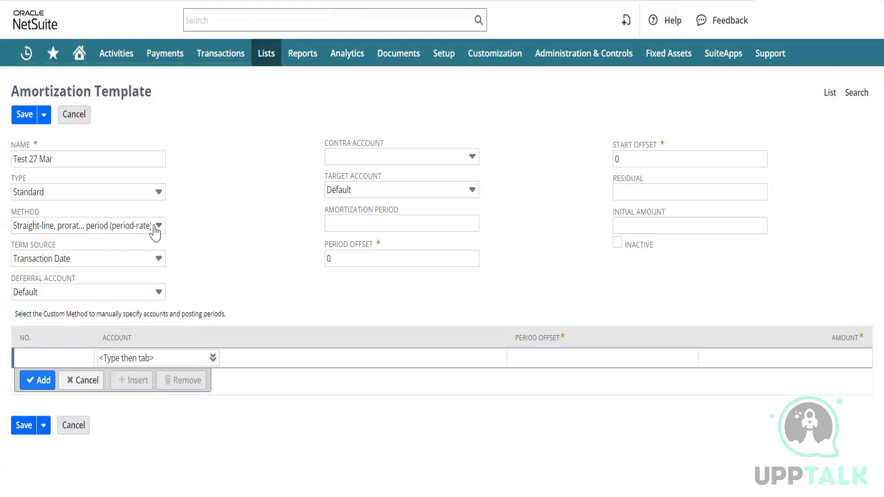
Step: Set the template's amortization method to Straight-line, using exact days
{"action": "left_click", "coordinate": [155, 232]}
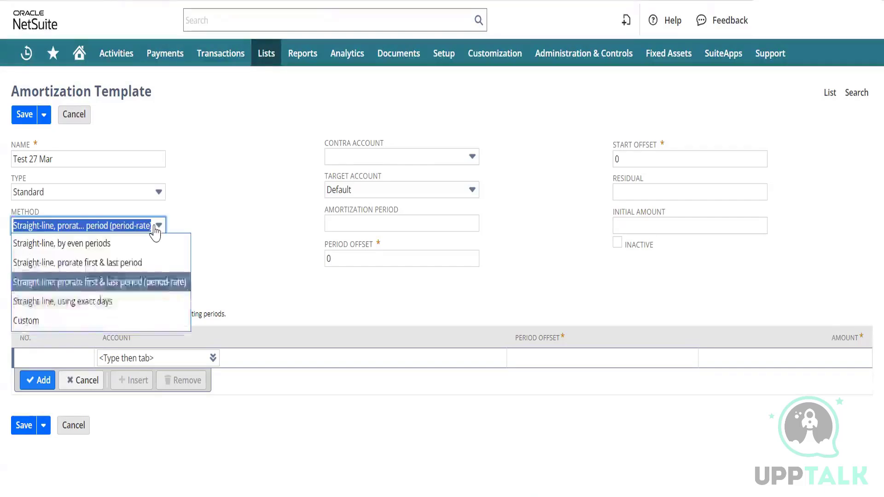
{"action": "left_click", "coordinate": [96, 302]}
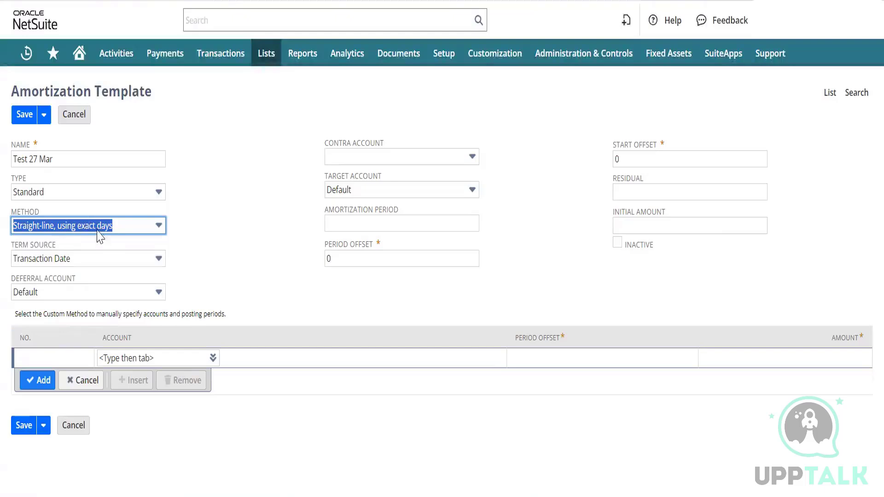
{"action": "left_click", "coordinate": [240, 234]}
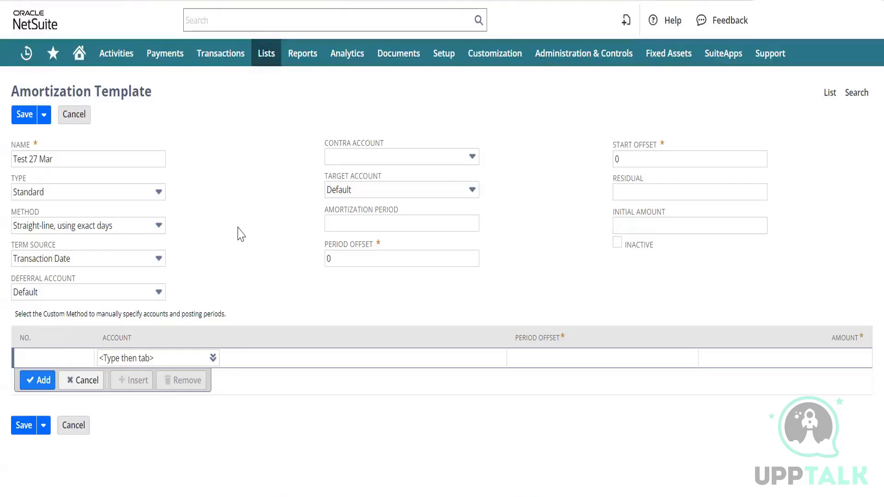
Step: Switch to the Excel sheet and review the end date in E3, the daily rate in C6 and the start date in D3
{"action": "key", "text": "alt+Tab"}
{"action": "key", "text": "alt+Tab"}
{"action": "key", "text": "alt+Tab"}
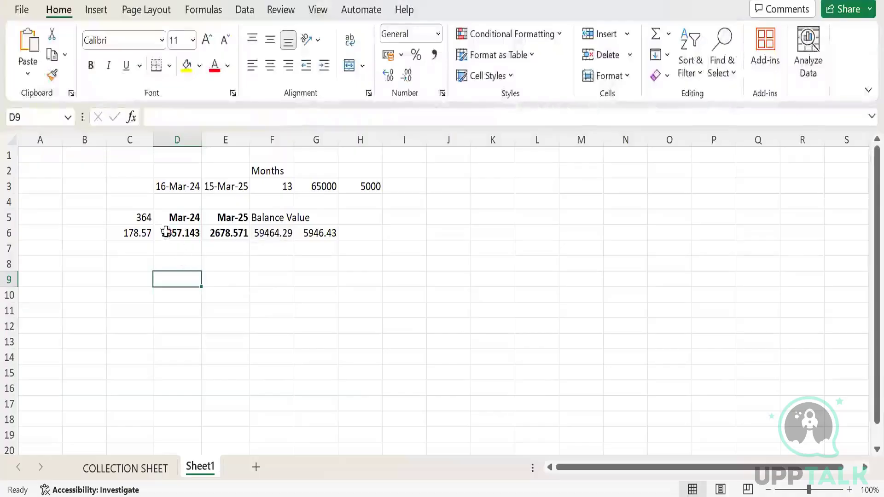
{"action": "left_click", "coordinate": [230, 191]}
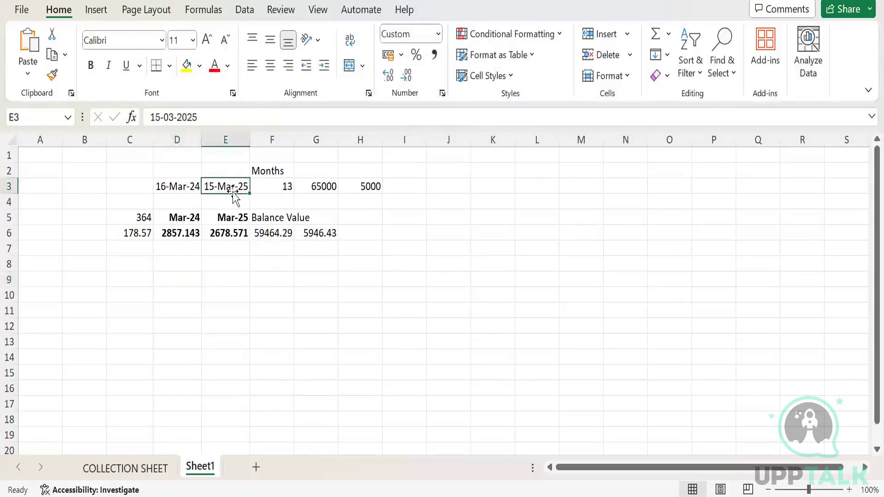
{"action": "left_click", "coordinate": [125, 232]}
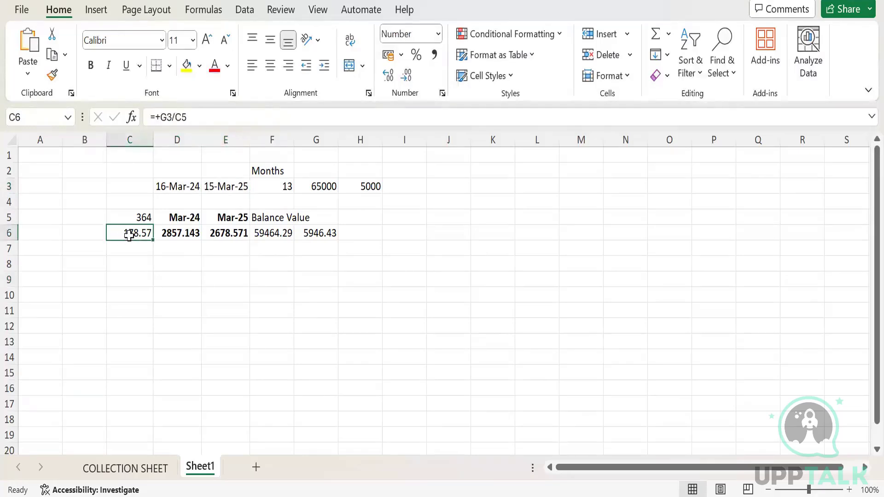
{"action": "left_click", "coordinate": [172, 187]}
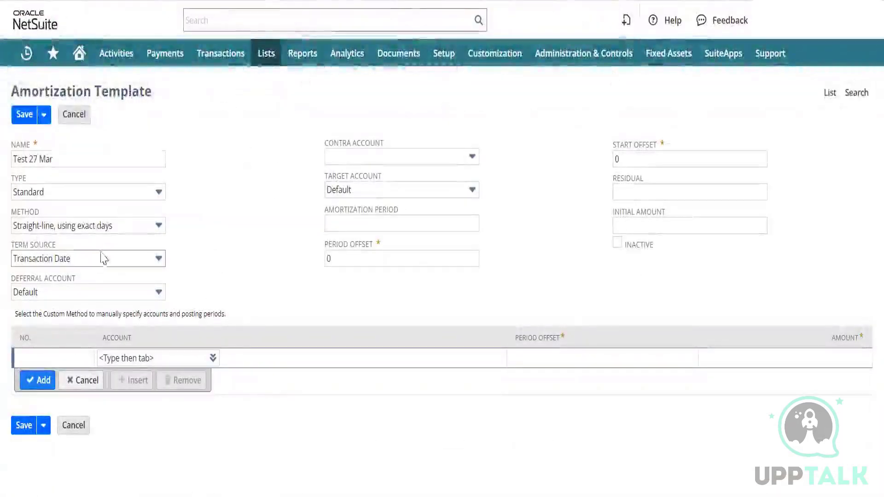
Step: Back in the NetSuite template, set the amortization method to Straight-line, prorate first & last period (period-rate)
{"action": "left_click", "coordinate": [124, 230]}
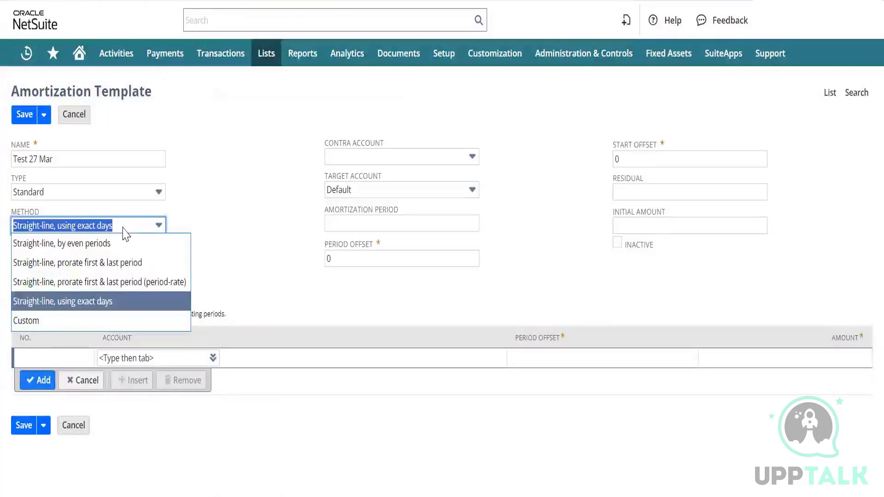
{"action": "left_click", "coordinate": [131, 287]}
Step: Switch to the Excel sheet and calculate the full monthly amount in D9 by dividing the total by 12 with +G3/12
{"action": "key", "text": "alt+Tab"}
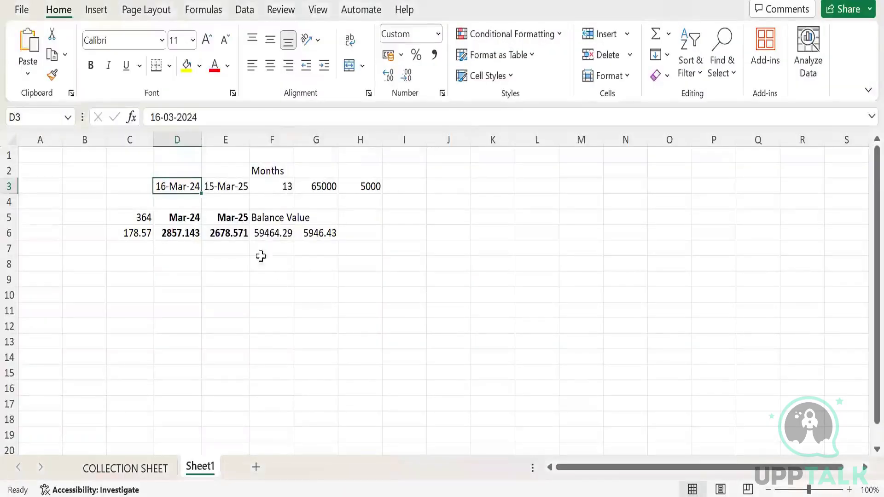
{"action": "left_click", "coordinate": [170, 279]}
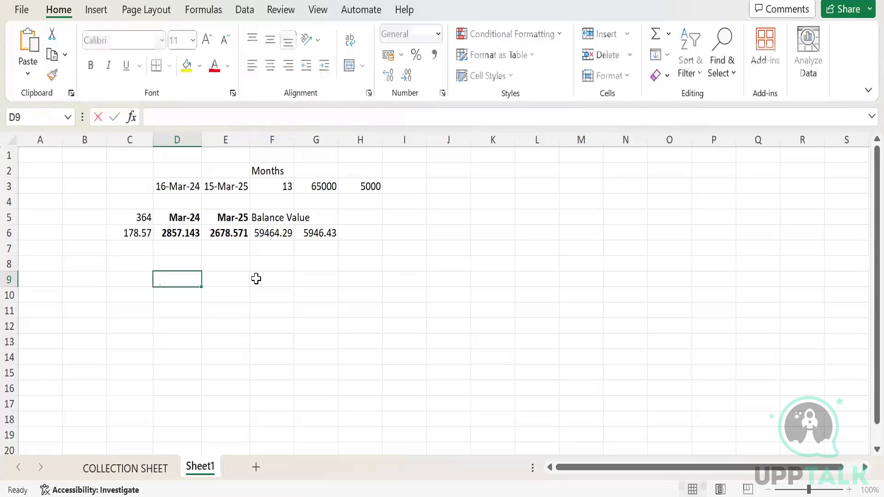
{"action": "type", "text": "+"}
{"action": "key", "text": "Up"}
{"action": "key", "text": "Up"}
{"action": "key", "text": "Up"}
{"action": "key", "text": "Up"}
{"action": "key", "text": "Up"}
{"action": "key", "text": "Up"}
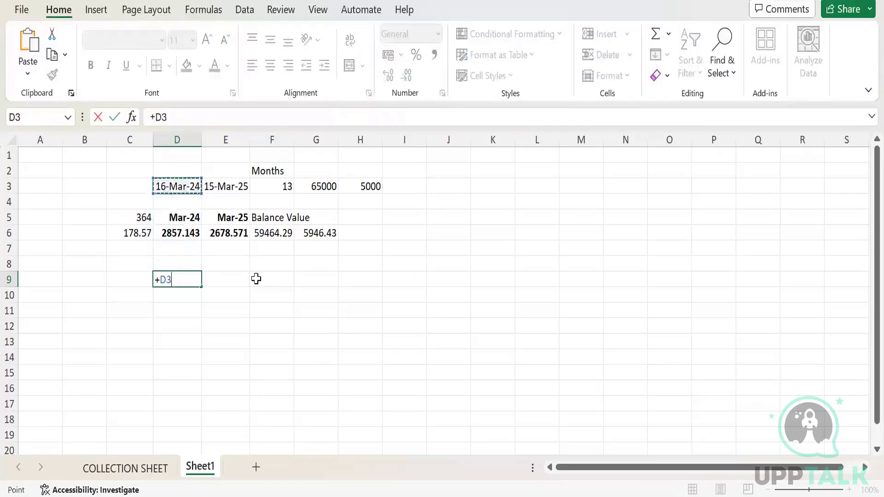
{"action": "key", "text": "Right"}
{"action": "key", "text": "Right"}
{"action": "key", "text": "Right"}
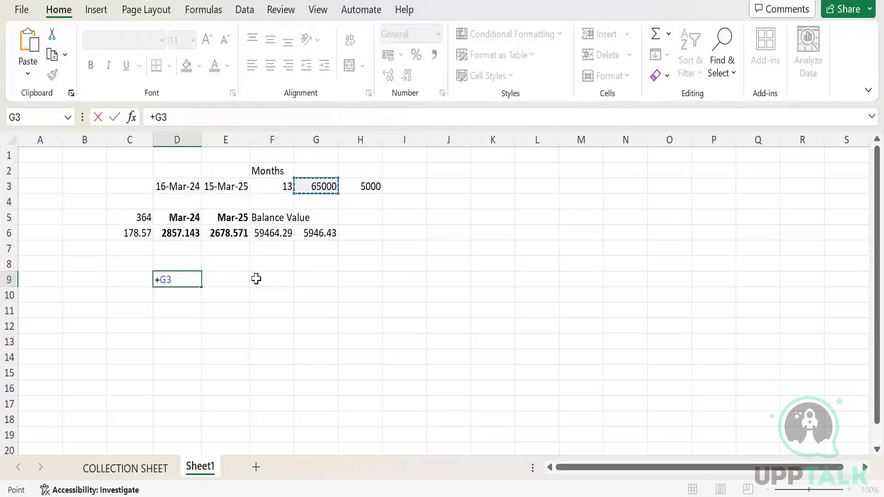
{"action": "type", "text": "/12"}
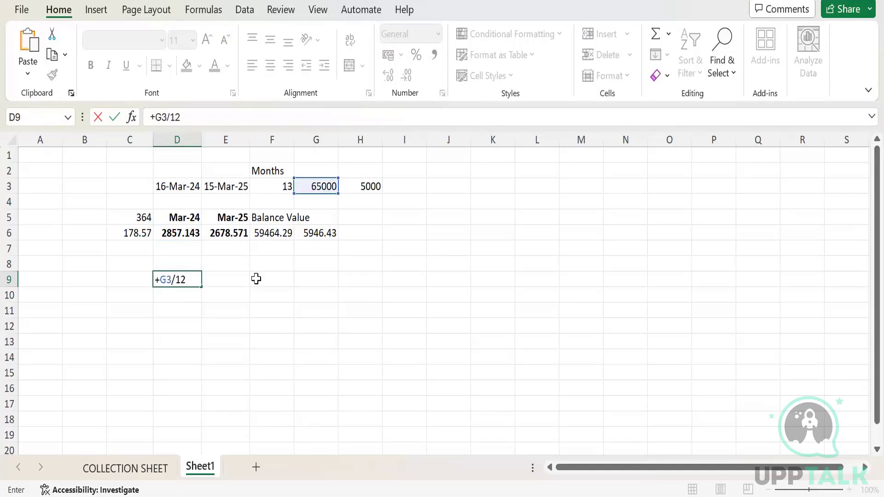
{"action": "key", "text": "Return"}
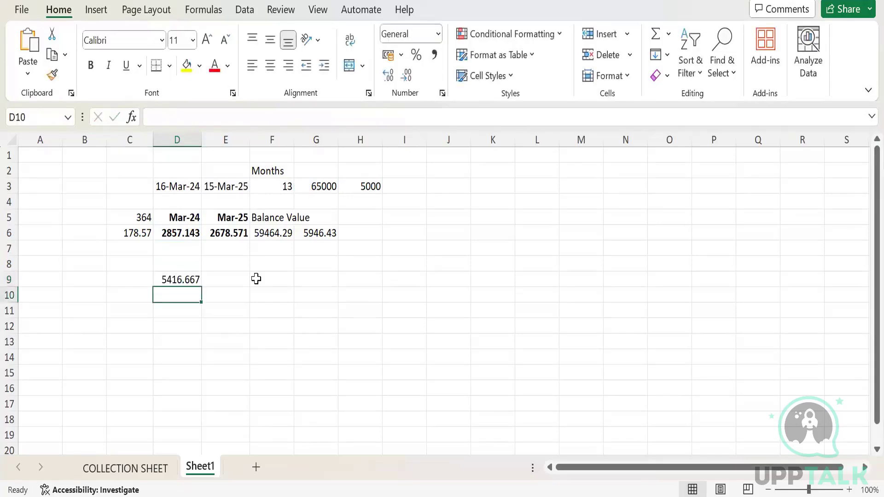
Step: Review the monthly amount formula in D9 and the start and end dates in D3 and E3
{"action": "key", "text": "Up"}
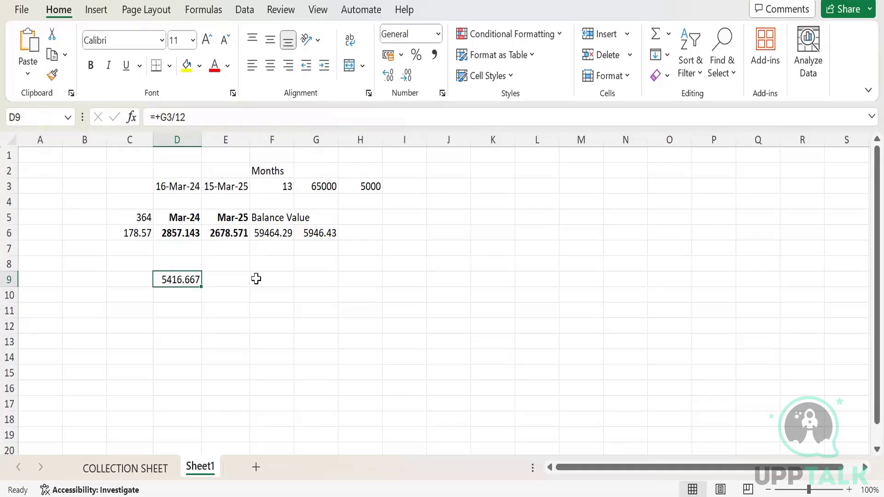
{"action": "key", "text": "Up"}
{"action": "key", "text": "Up"}
{"action": "key", "text": "Up"}
{"action": "key", "text": "Up"}
{"action": "key", "text": "Up"}
{"action": "key", "text": "Up"}
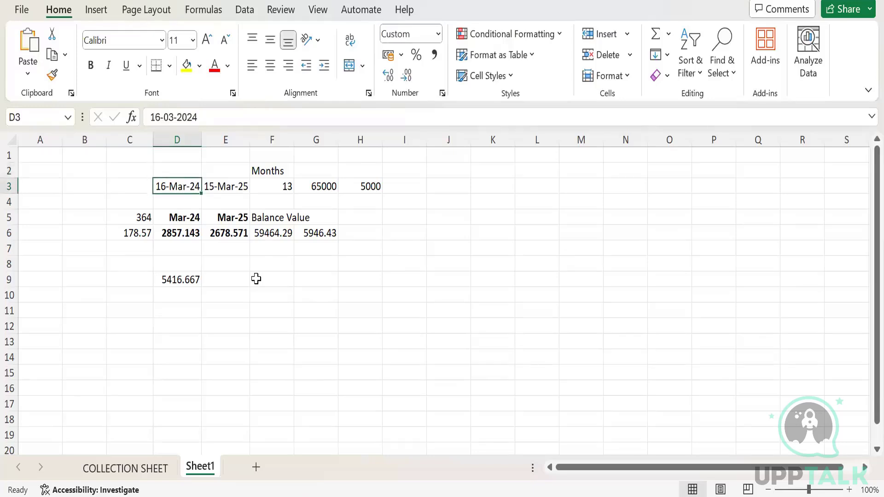
{"action": "key", "text": "Right"}
{"action": "key", "text": "Down"}
{"action": "key", "text": "Up"}
{"action": "key", "text": "Right"}
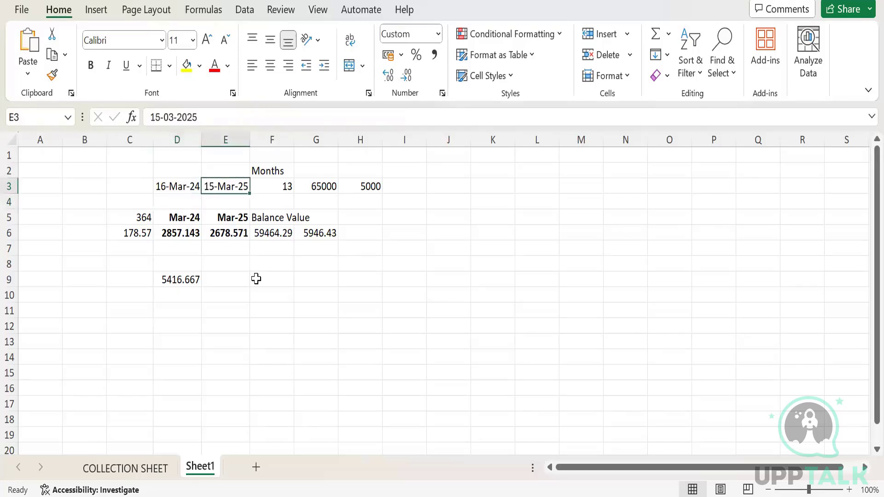
Step: Compare the full monthly amount formula in D9 with the prorated first-month amount in D6 and the daily rate in C6
{"action": "key", "text": "Down"}
{"action": "key", "text": "Down"}
{"action": "key", "text": "Down"}
{"action": "key", "text": "Down"}
{"action": "key", "text": "Down"}
{"action": "key", "text": "Down"}
{"action": "key", "text": "Left"}
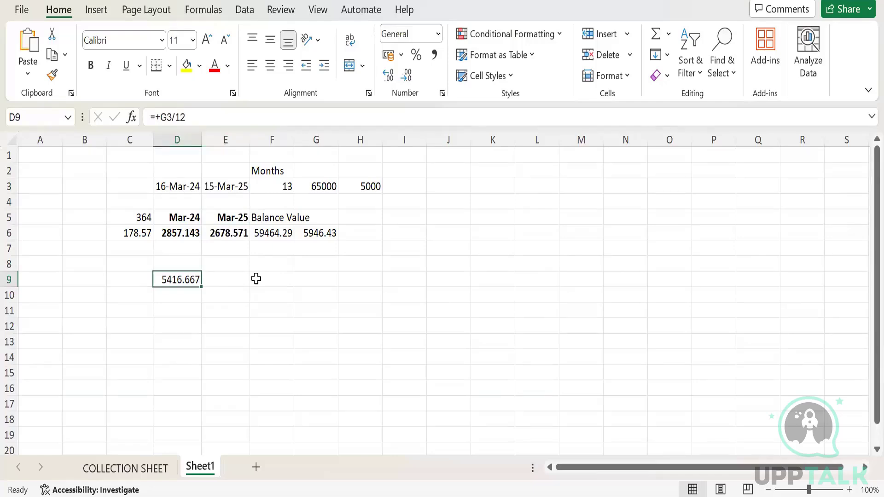
{"action": "key", "text": "Right"}
{"action": "key", "text": "Left"}
{"action": "key", "text": "Up"}
{"action": "key", "text": "Up"}
{"action": "key", "text": "Up"}
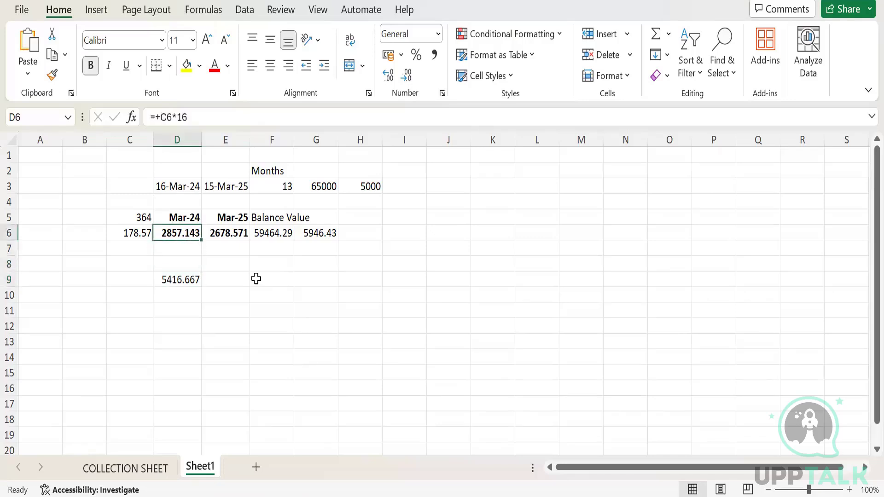
{"action": "key", "text": "Left"}
{"action": "key", "text": "Right"}
{"action": "key", "text": "Down"}
{"action": "key", "text": "Down"}
{"action": "key", "text": "Down"}
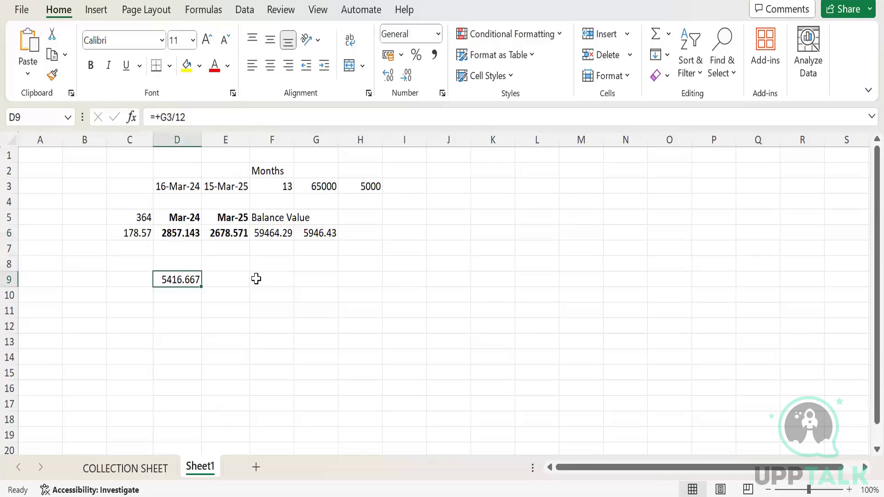
{"action": "key", "text": "Up"}
{"action": "key", "text": "Up"}
{"action": "key", "text": "Up"}
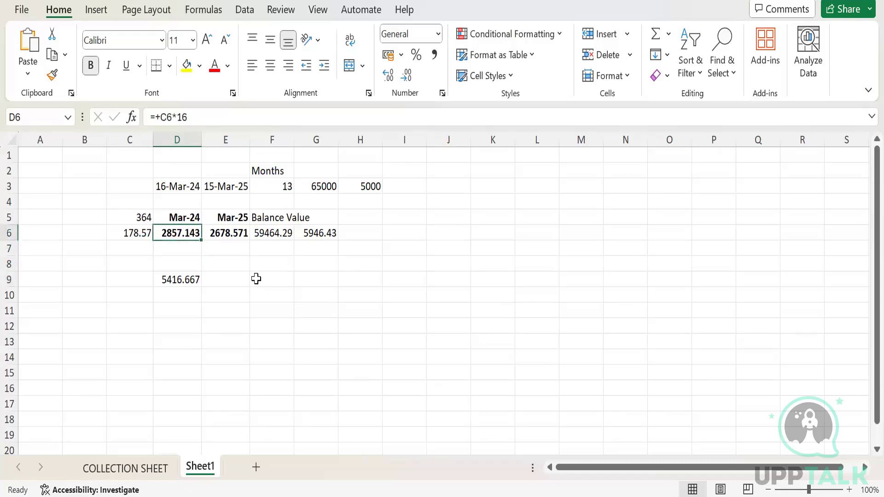
Step: Correct the formula in G6 to divide the balance value in F6 by 11 months, =+F6/11
{"action": "key", "text": "Left"}
{"action": "key", "text": "Right"}
{"action": "key", "text": "Right"}
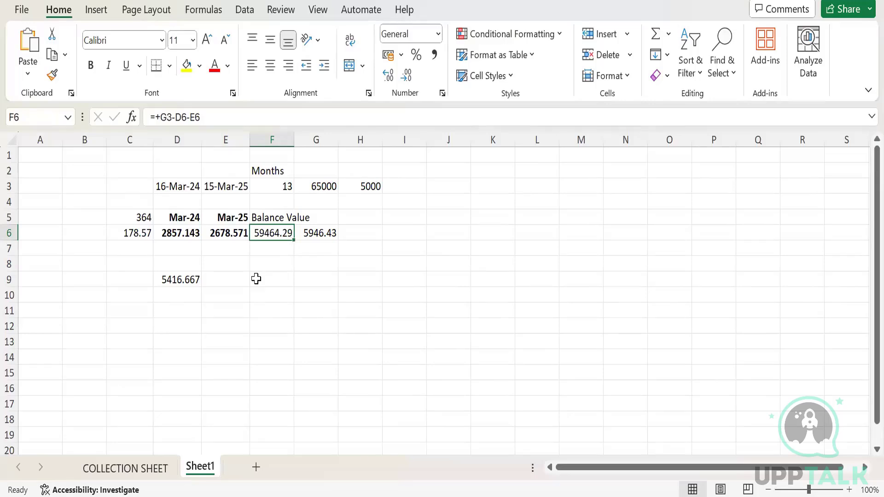
{"action": "key", "text": "Right"}
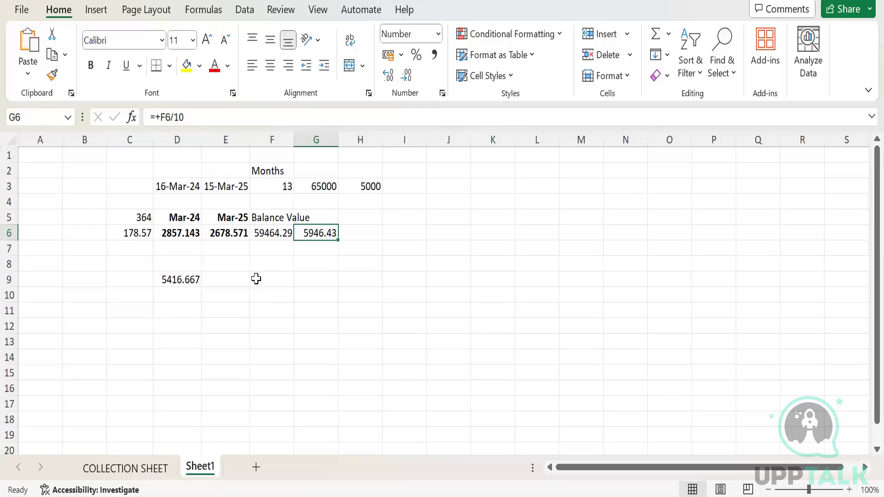
{"action": "key", "text": "F2"}
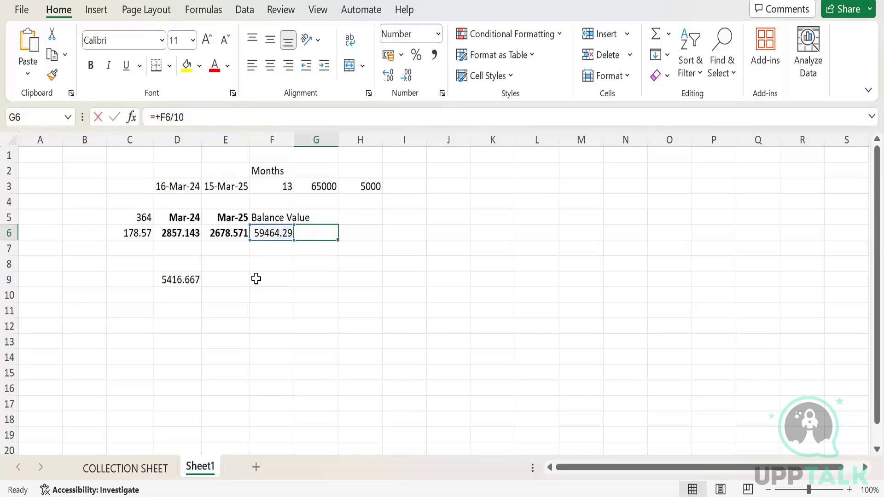
{"action": "key", "text": "BackSpace"}
{"action": "type", "text": "1"}
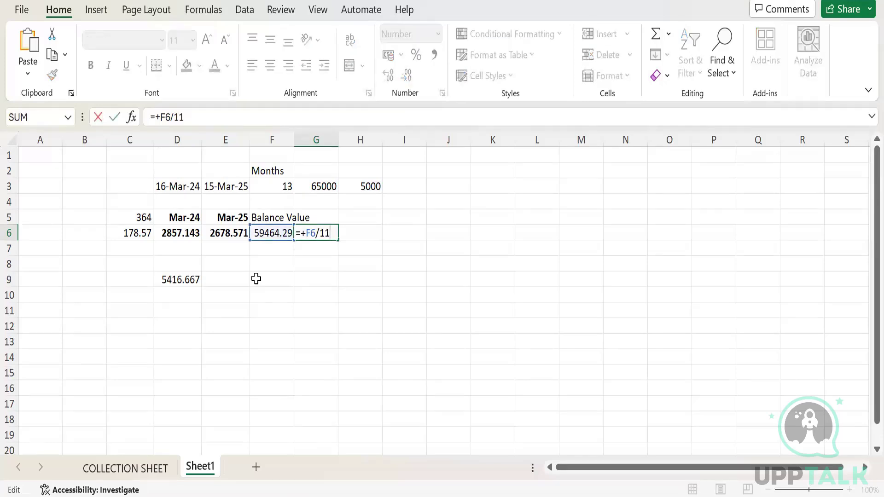
{"action": "key", "text": "Return"}
{"action": "key", "text": "Up"}
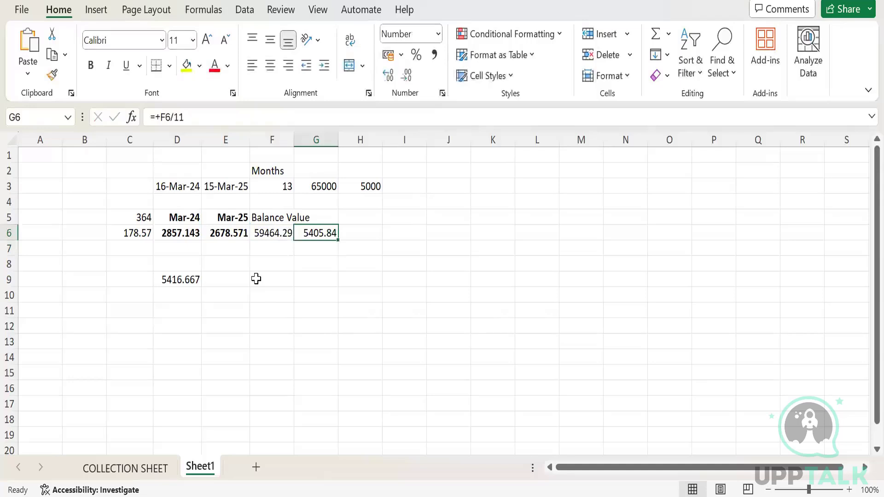
Step: Review the prorated March amounts in D6 and E6, the balance value in F6 and the monthly amount in G6
{"action": "key", "text": "Left"}
{"action": "key", "text": "Left"}
{"action": "key", "text": "Left"}
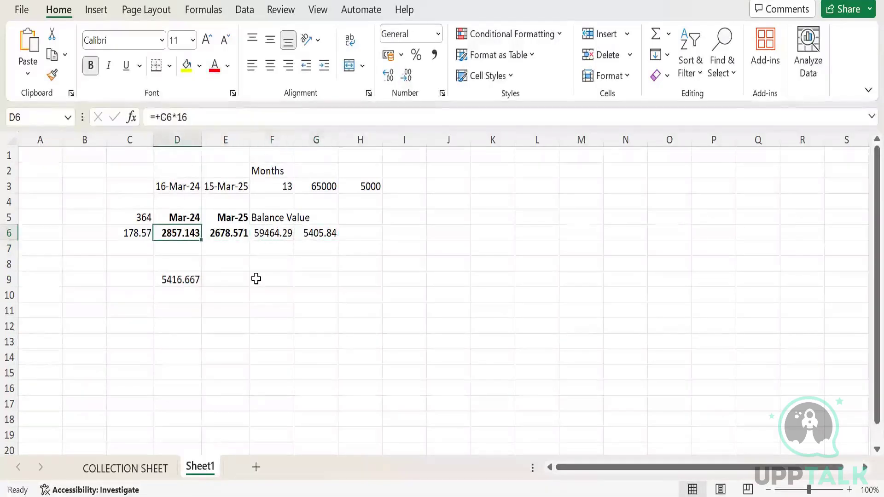
{"action": "key", "text": "shift+Right"}
{"action": "key", "text": "shift+Right"}
{"action": "key", "text": "Right"}
{"action": "key", "text": "Right"}
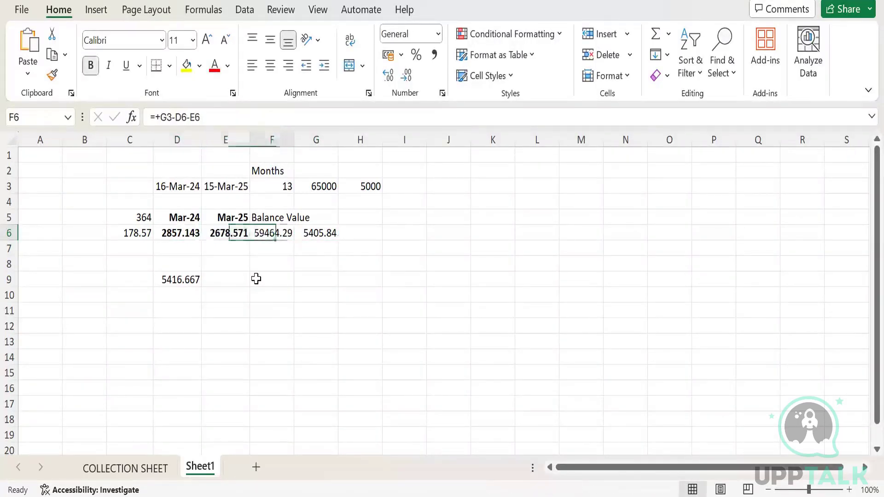
{"action": "key", "text": "Right"}
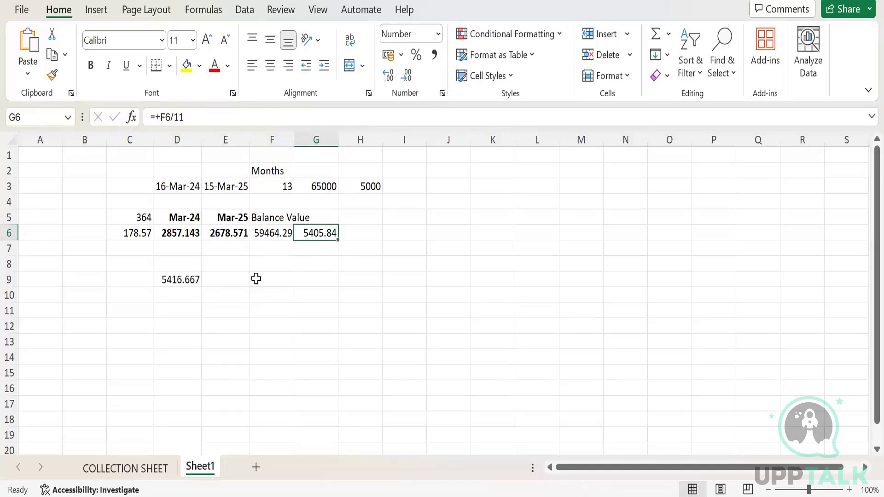
Step: Switch to the NetSuite amortization template and set its method to Straight-line, using exact days
{"action": "key", "text": "alt+Tab"}
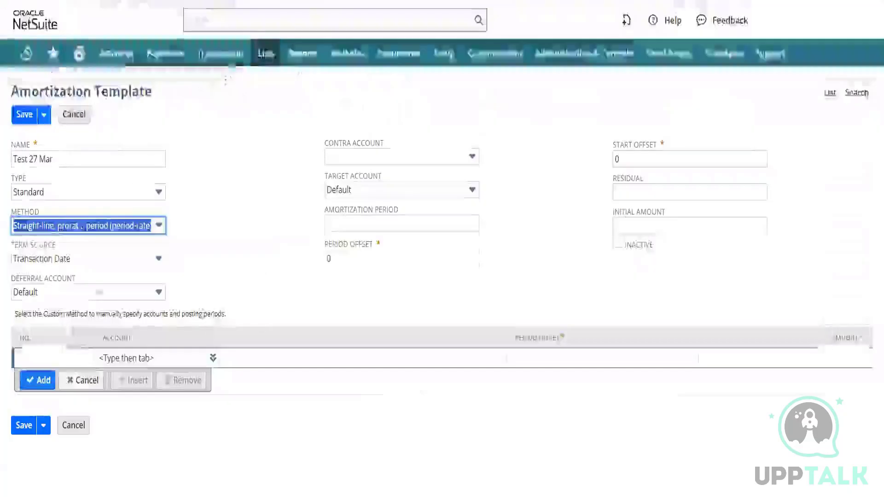
{"action": "left_click", "coordinate": [147, 225]}
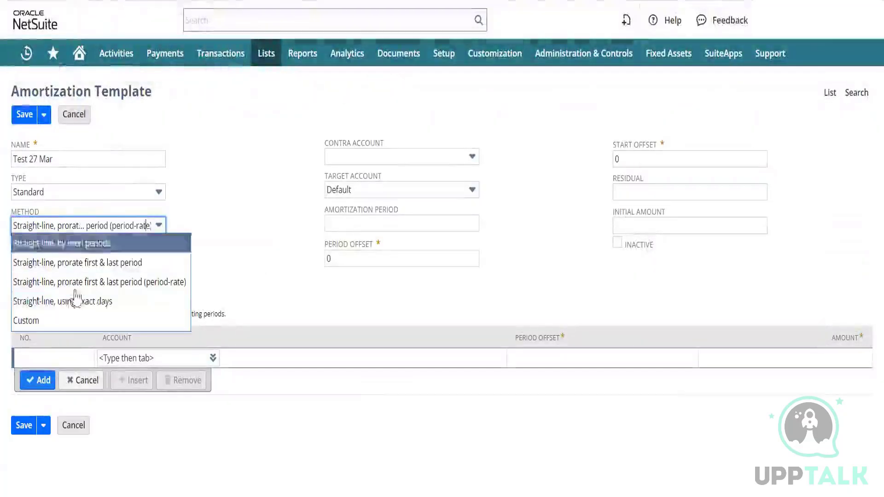
{"action": "left_click", "coordinate": [92, 301]}
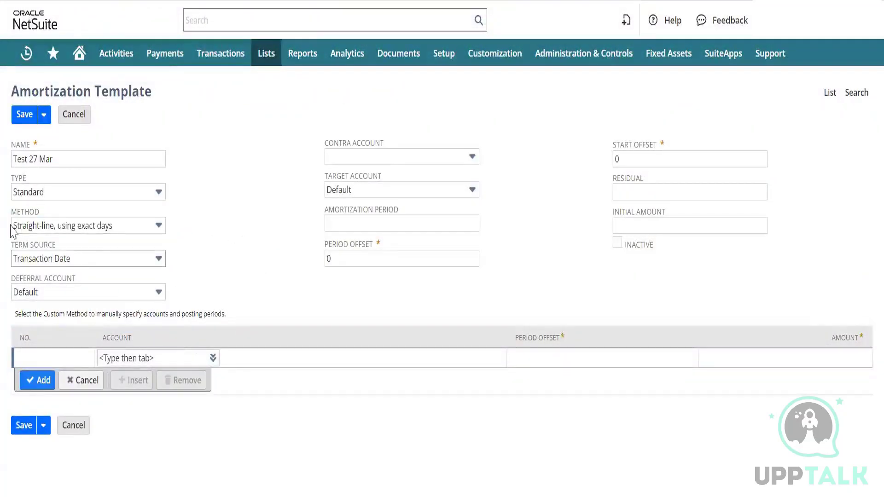
Step: Keep Transaction Date as the term source and Default as the deferral account, and save the amortization template
{"action": "left_click", "coordinate": [123, 262]}
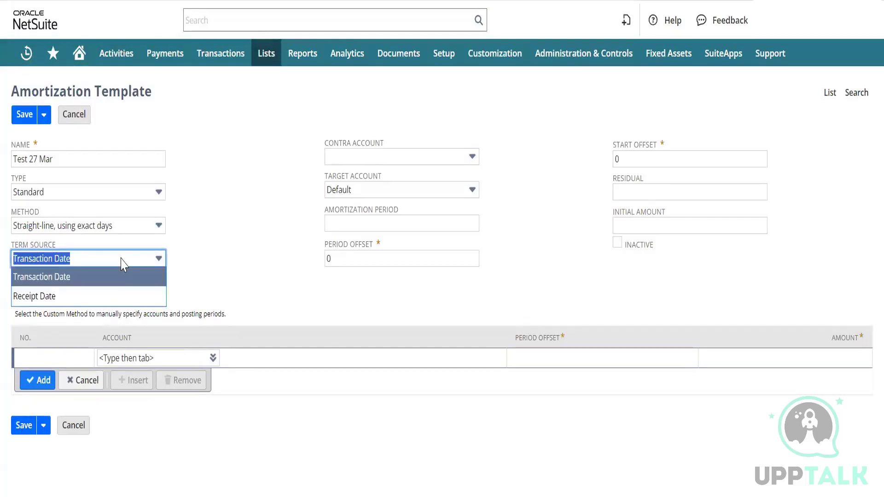
{"action": "left_click", "coordinate": [123, 264]}
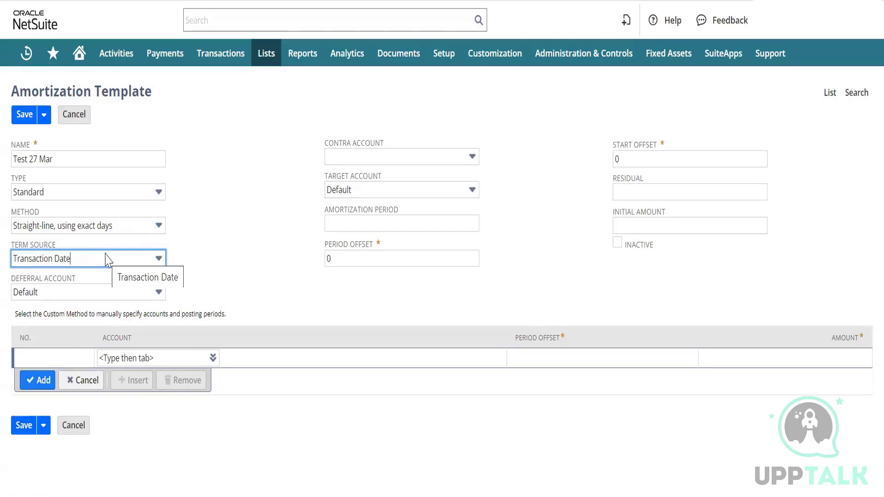
{"action": "left_click", "coordinate": [79, 292]}
{"action": "left_click", "coordinate": [79, 293]}
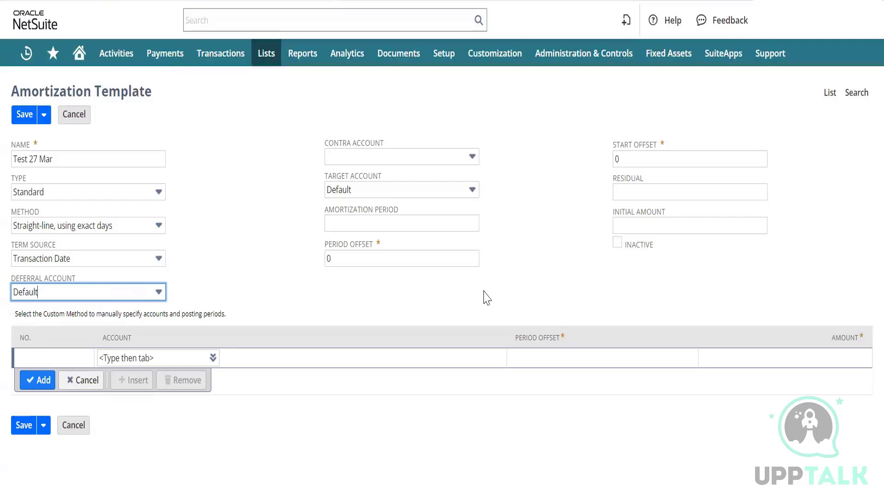
{"action": "left_click", "coordinate": [246, 253]}
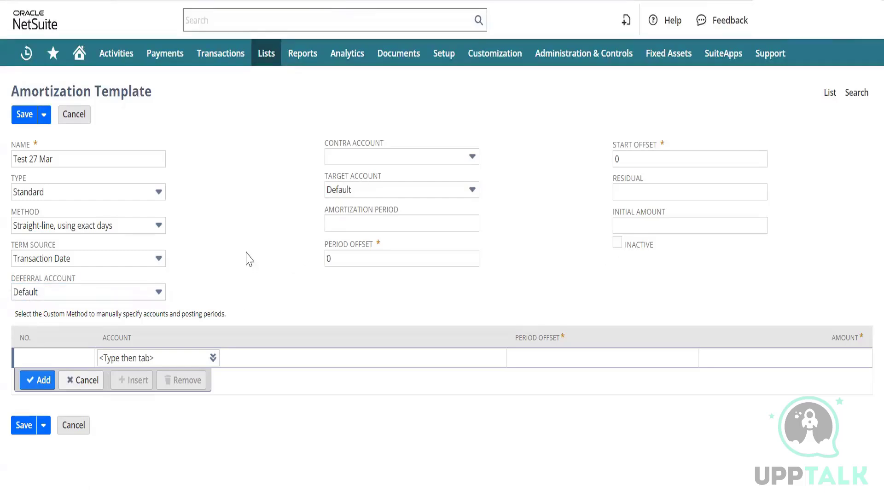
{"action": "left_click", "coordinate": [24, 119]}
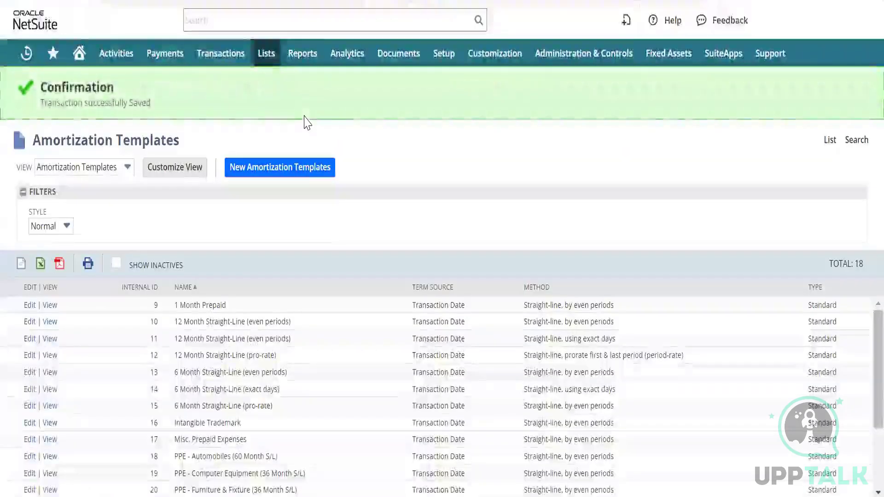
Step: Start a new accounting item of the type Service for Purchase
{"action": "mouse_move", "coordinate": [265, 54]}
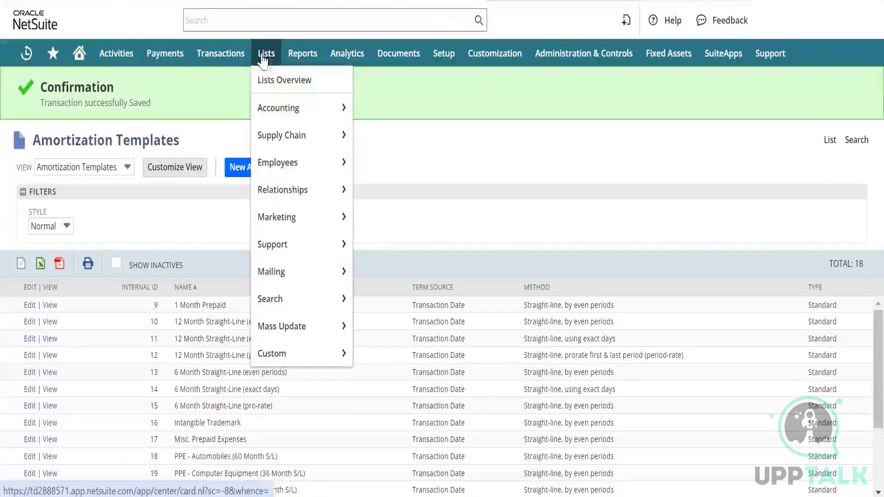
{"action": "mouse_move", "coordinate": [272, 107]}
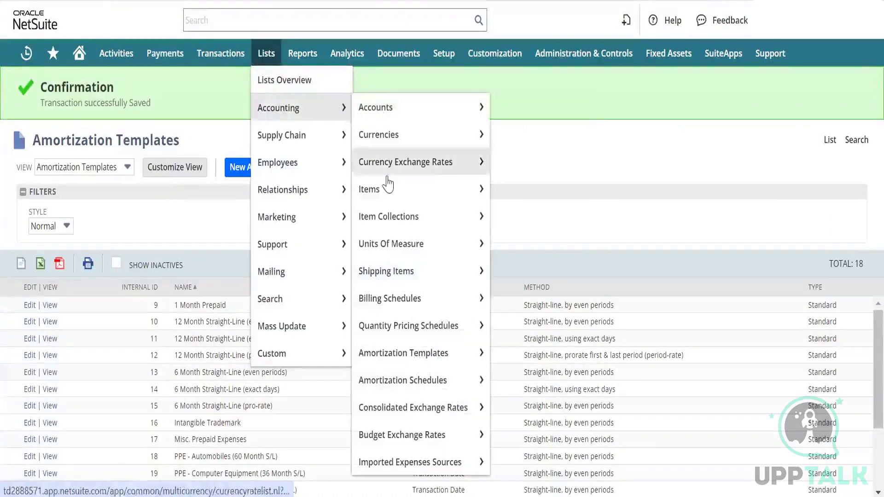
{"action": "left_click", "coordinate": [502, 189]}
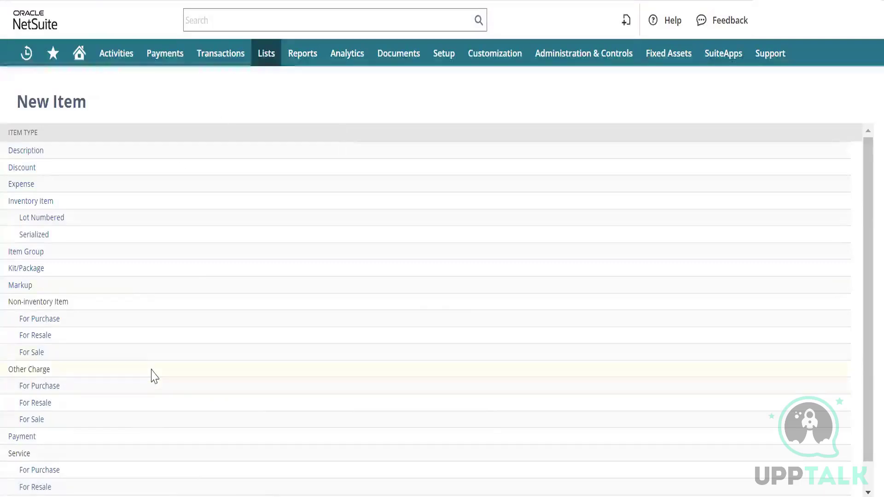
{"action": "scroll", "coordinate": [152, 373], "scroll_direction": "down", "scroll_amount": 1}
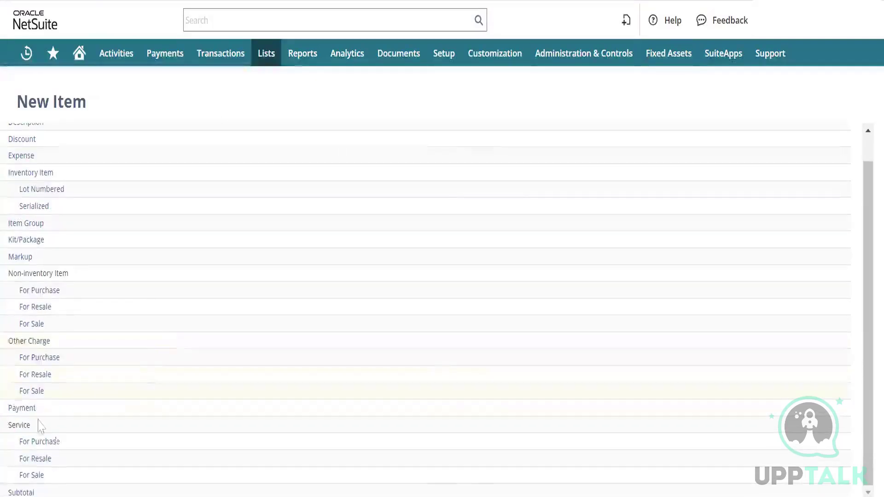
{"action": "left_click", "coordinate": [341, 297]}
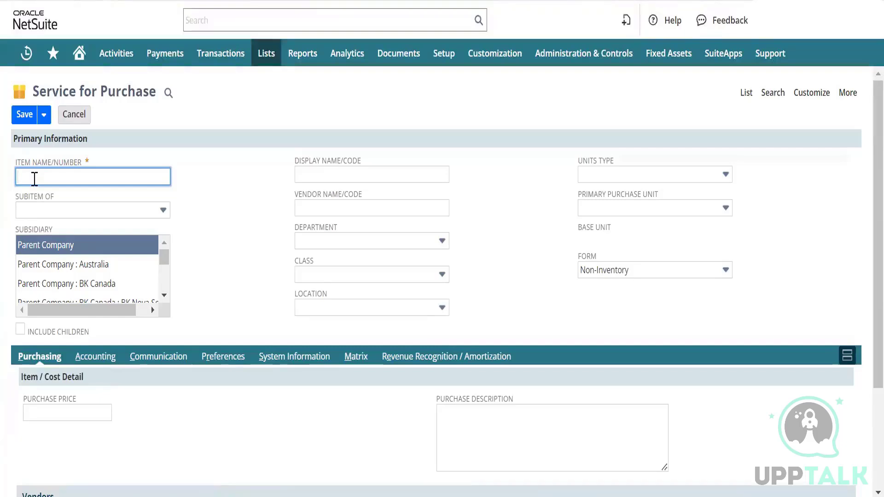
Step: Name the item Demo003, assign it to the subsidiary Parent Company : BK Canada and include its children
{"action": "type", "text": "Demo003"}
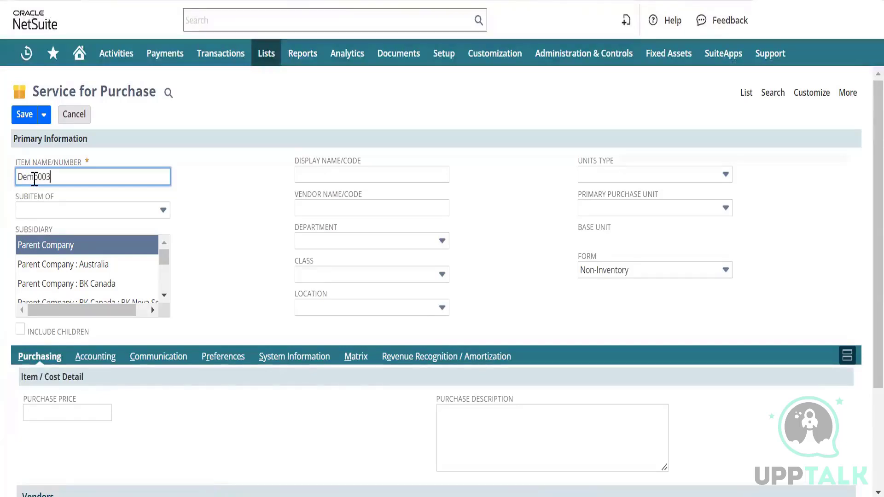
{"action": "key", "text": "Tab"}
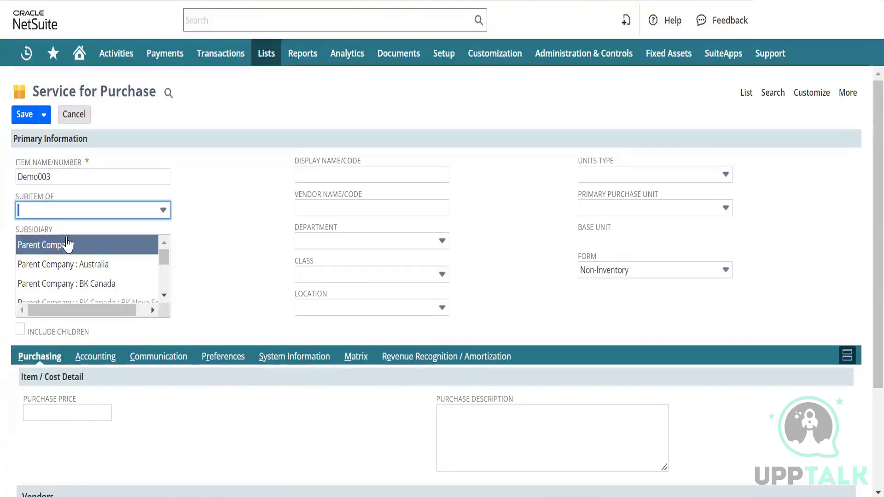
{"action": "scroll", "coordinate": [65, 246], "scroll_direction": "down", "scroll_amount": 2}
{"action": "scroll", "coordinate": [98, 278], "scroll_direction": "up", "scroll_amount": 1}
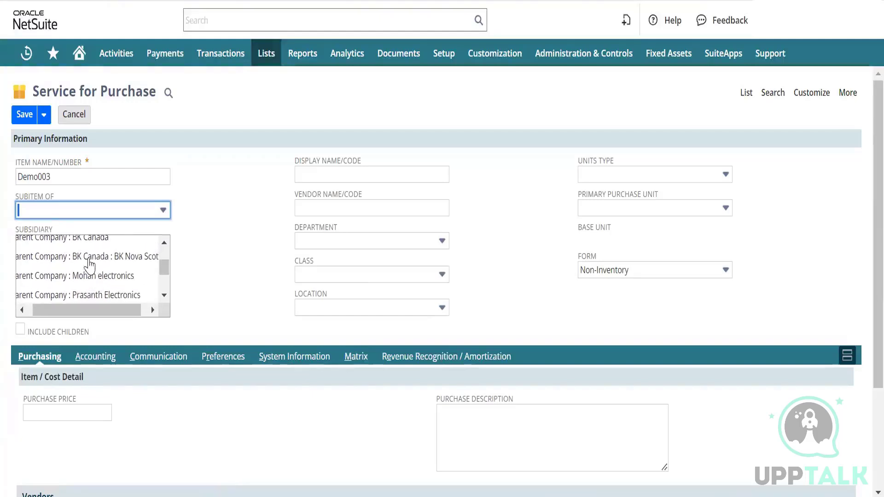
{"action": "left_click", "coordinate": [83, 244]}
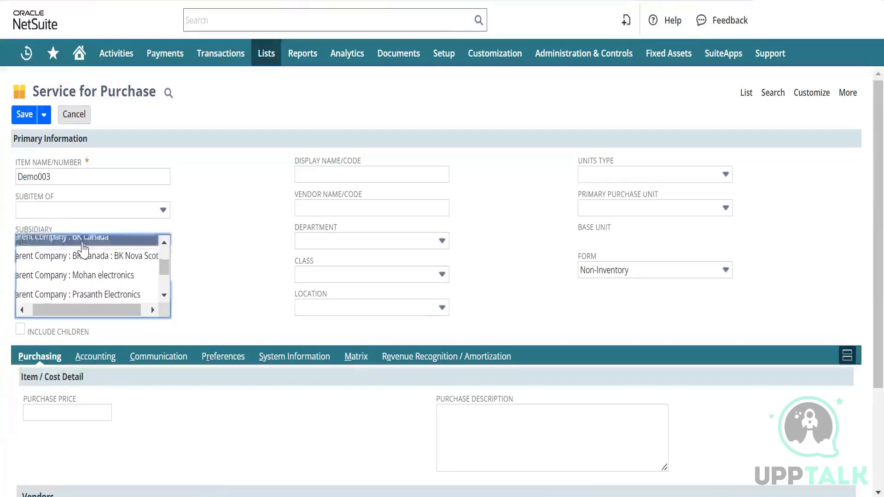
{"action": "left_click", "coordinate": [20, 329]}
{"action": "left_click", "coordinate": [236, 227]}
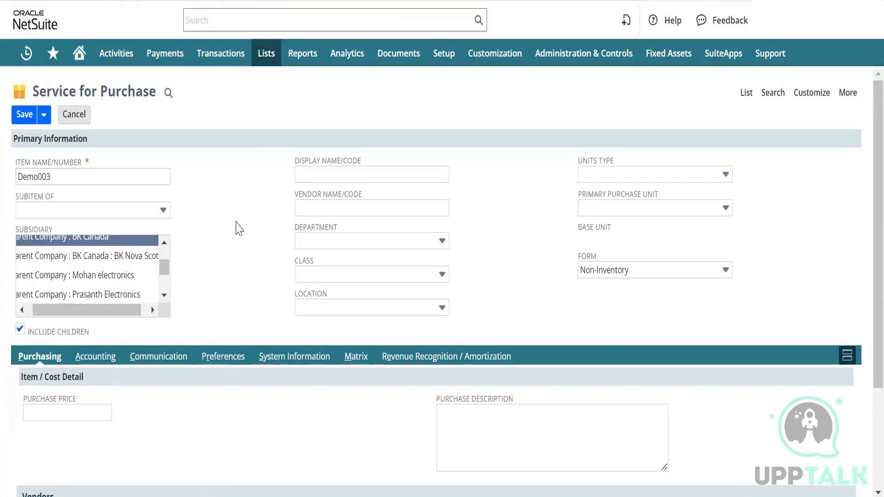
Step: Set the item's display name to Insurance Fees
{"action": "scroll", "coordinate": [238, 247], "scroll_direction": "down", "scroll_amount": 1}
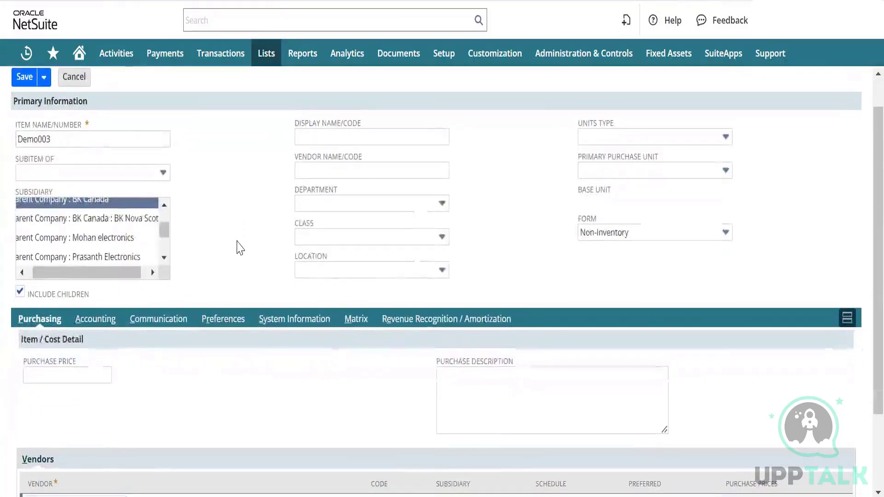
{"action": "left_click", "coordinate": [309, 141]}
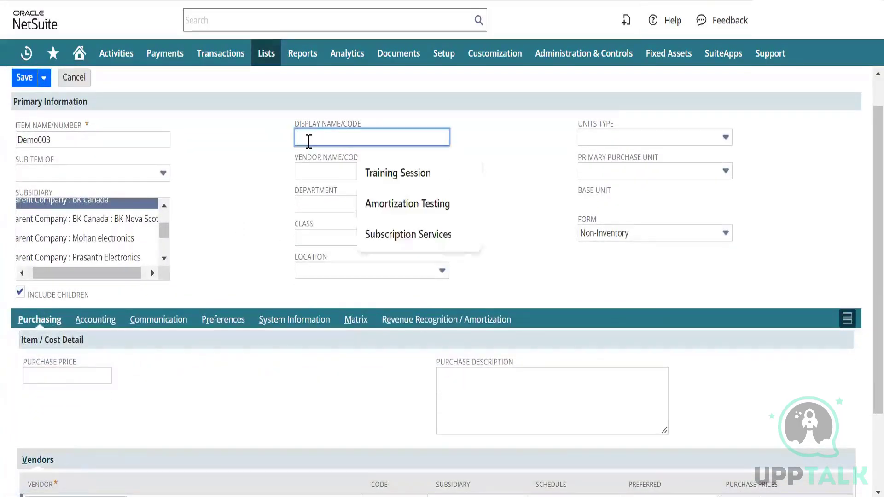
{"action": "type", "text": "In"}
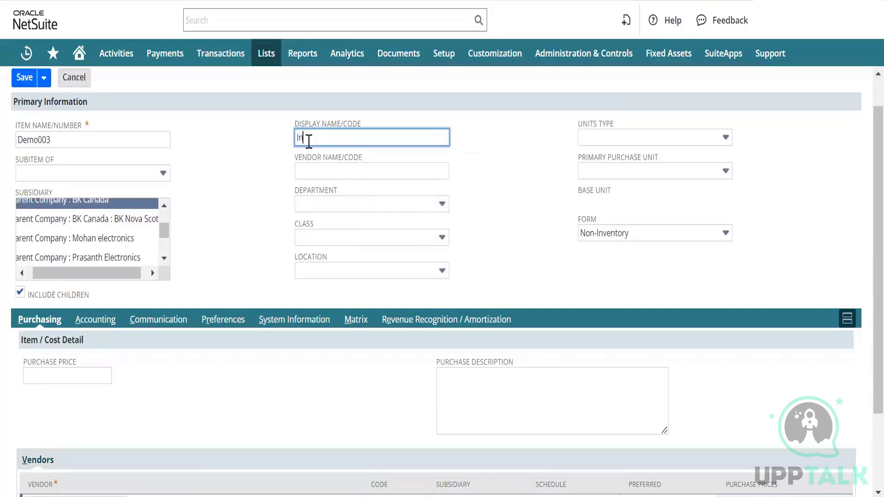
{"action": "type", "text": "surance"}
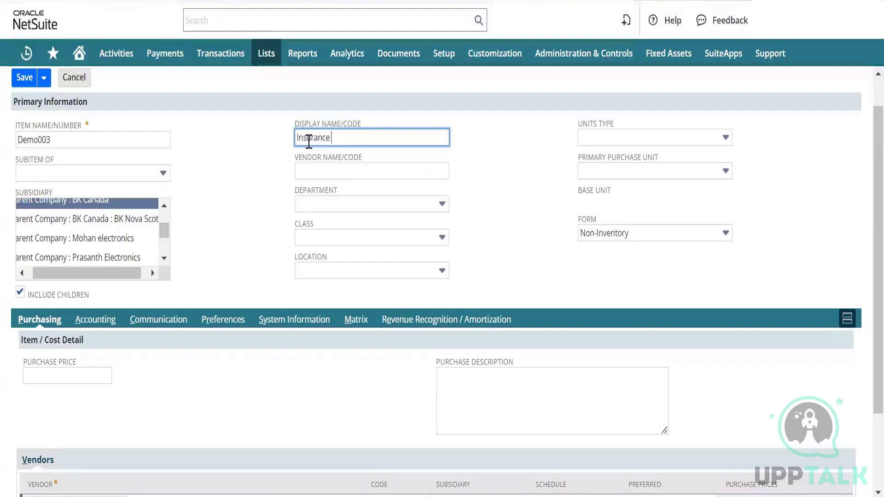
{"action": "type", "text": " Fees"}
{"action": "key", "text": "Tab"}
{"action": "left_click", "coordinate": [263, 228]}
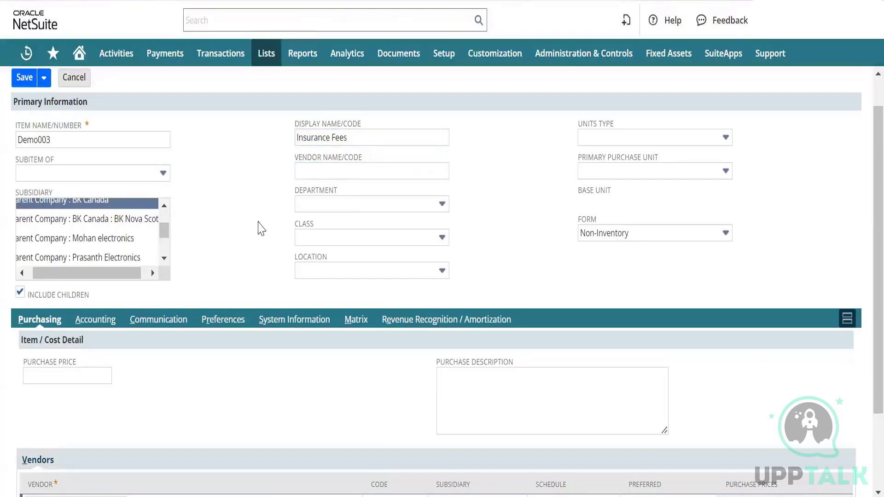
Step: Set the item's expense account to 6650 Operating Expenses : Insurance Expense and its tax schedule to Non Taxable
{"action": "scroll", "coordinate": [262, 228], "scroll_direction": "down", "scroll_amount": 1}
{"action": "scroll", "coordinate": [260, 228], "scroll_direction": "down", "scroll_amount": 1}
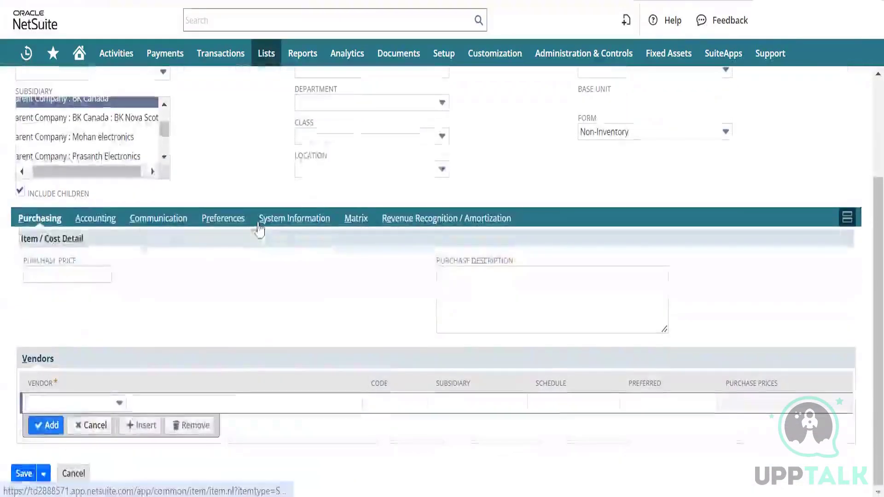
{"action": "left_click", "coordinate": [94, 218]}
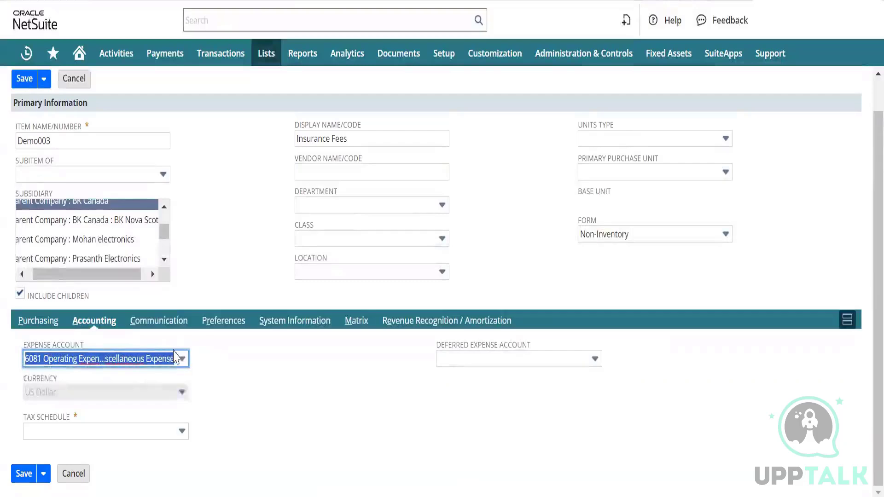
{"action": "left_click", "coordinate": [181, 359]}
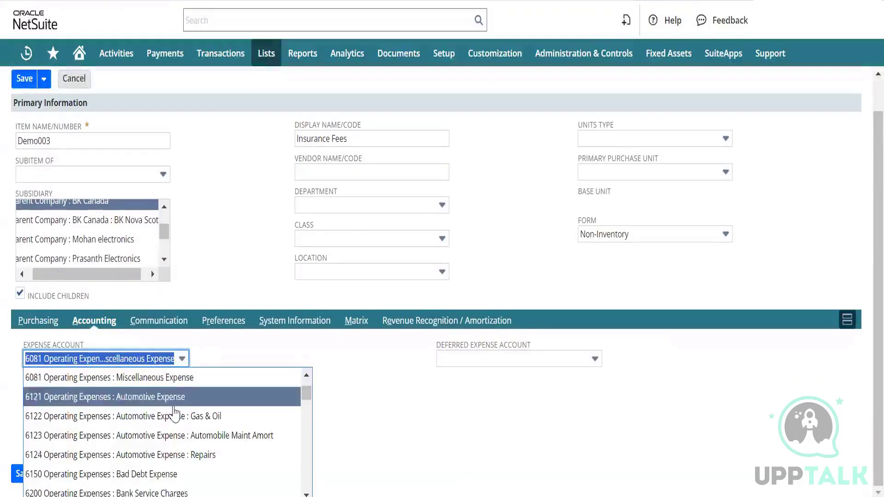
{"action": "scroll", "coordinate": [175, 413], "scroll_direction": "down", "scroll_amount": 2}
{"action": "scroll", "coordinate": [175, 413], "scroll_direction": "down", "scroll_amount": 3}
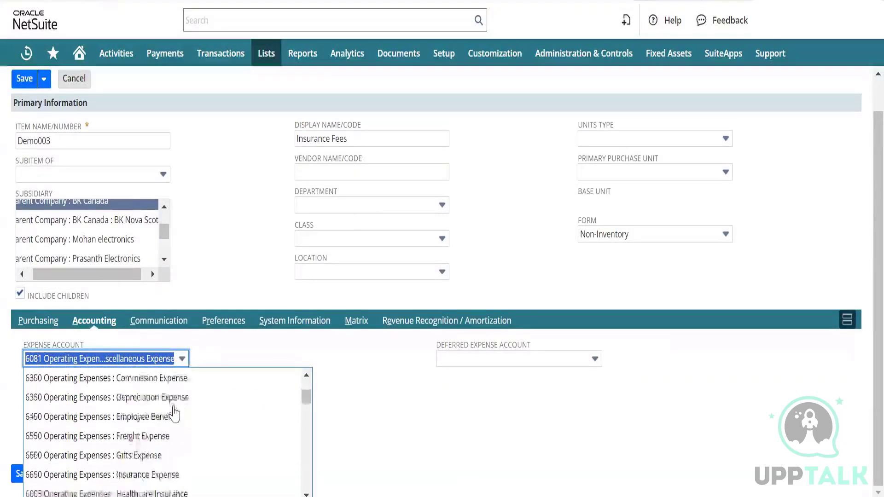
{"action": "left_click", "coordinate": [159, 421]}
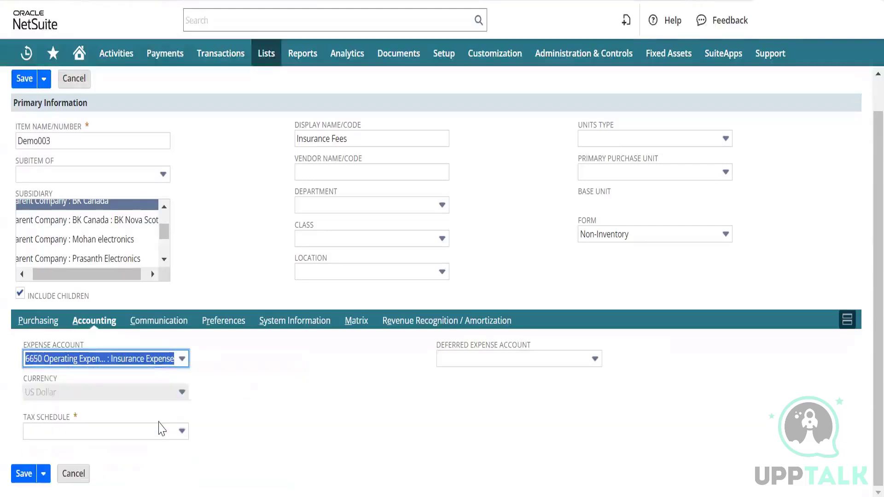
{"action": "left_click", "coordinate": [70, 435]}
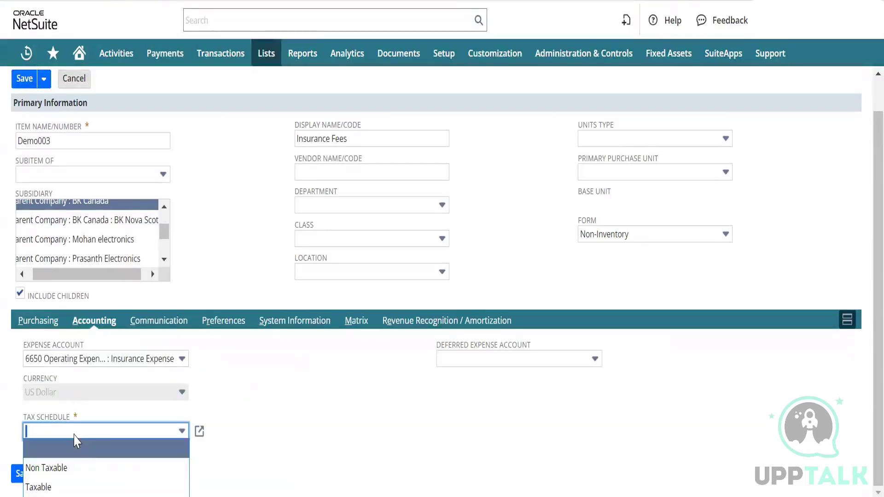
{"action": "left_click", "coordinate": [68, 467]}
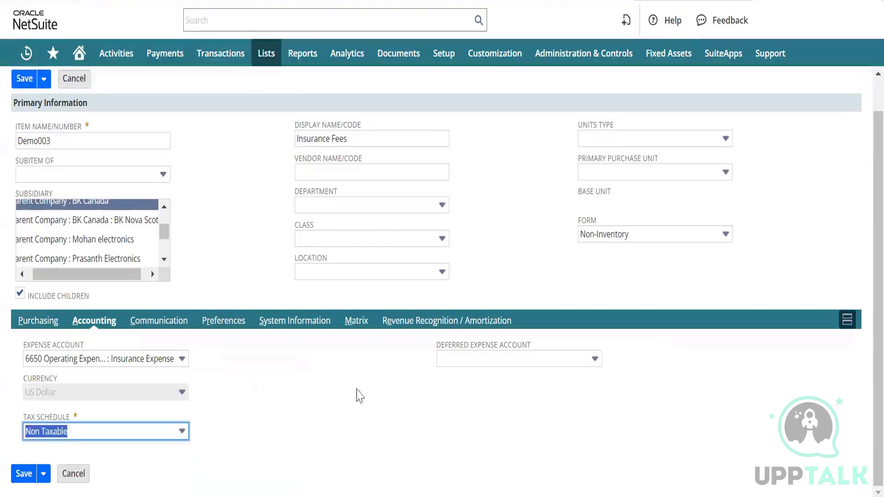
Step: Look through the Deferred Expense Account options for accounts containing "deferred"
{"action": "left_click", "coordinate": [523, 363]}
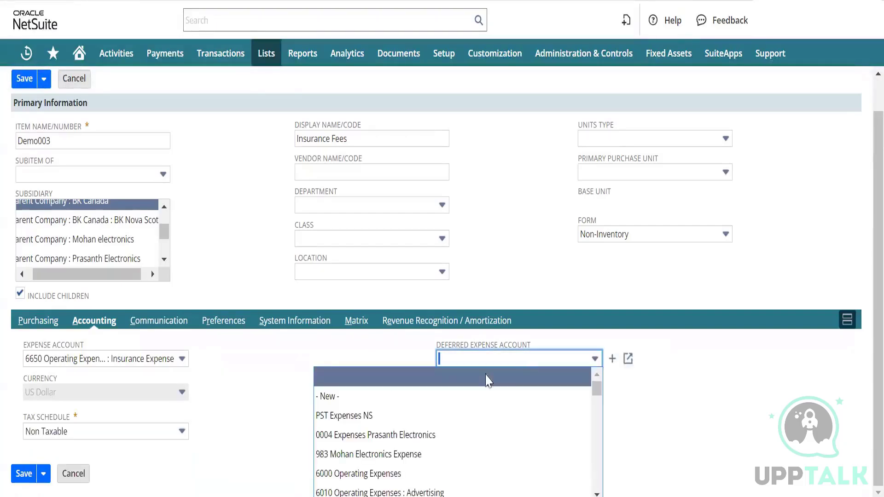
{"action": "scroll", "coordinate": [468, 417], "scroll_direction": "down", "scroll_amount": 4}
{"action": "scroll", "coordinate": [468, 418], "scroll_direction": "down", "scroll_amount": 7}
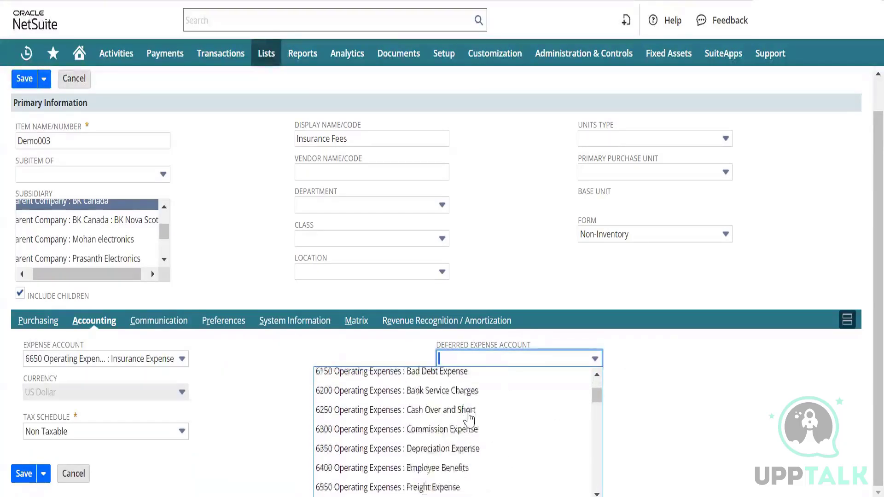
{"action": "scroll", "coordinate": [469, 418], "scroll_direction": "down", "scroll_amount": 3}
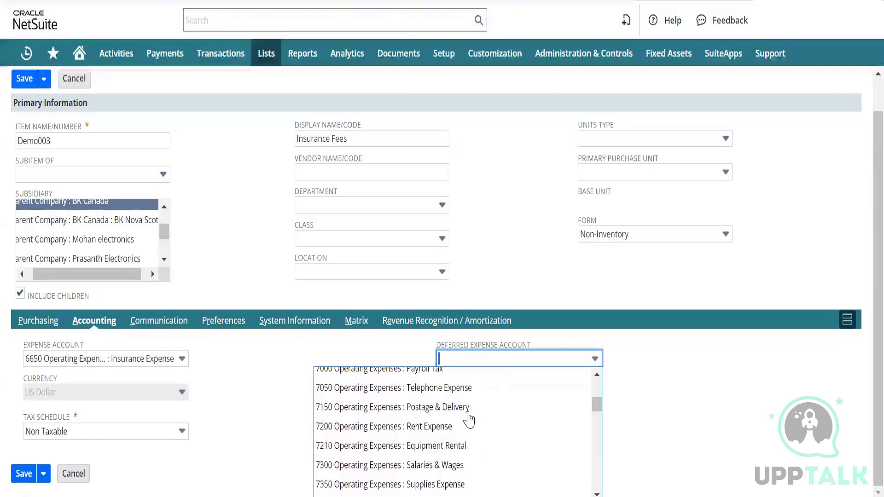
{"action": "key", "text": "ctrl+f"}
{"action": "type", "text": "deferred"}
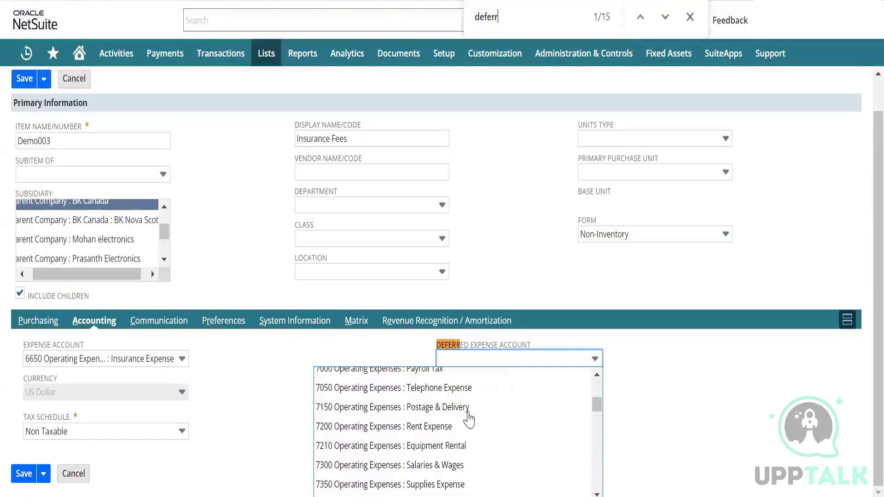
{"action": "key", "text": "Return"}
{"action": "key", "text": "Return"}
{"action": "key", "text": "Return"}
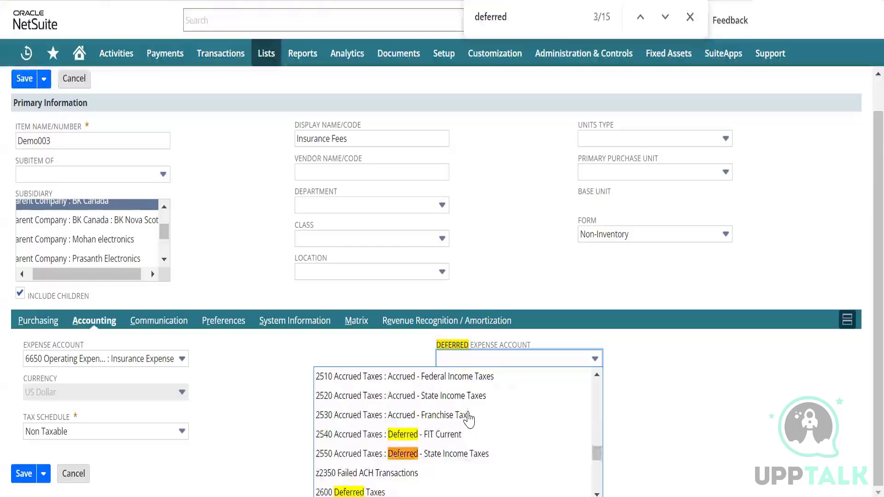
{"action": "key", "text": "Return"}
{"action": "key", "text": "Return"}
{"action": "key", "text": "Return"}
{"action": "key", "text": "Return"}
{"action": "key", "text": "Return"}
{"action": "key", "text": "Return"}
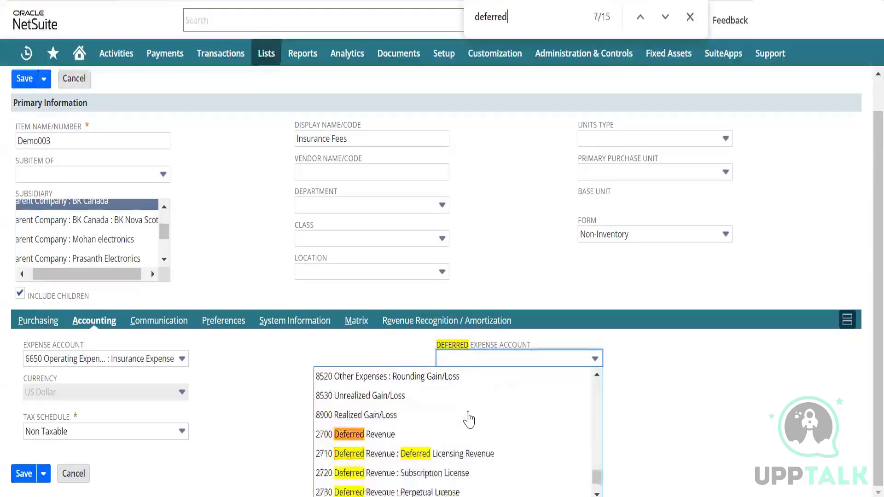
{"action": "key", "text": "Return"}
{"action": "key", "text": "Return"}
{"action": "key", "text": "Return"}
{"action": "key", "text": "Return"}
{"action": "key", "text": "Return"}
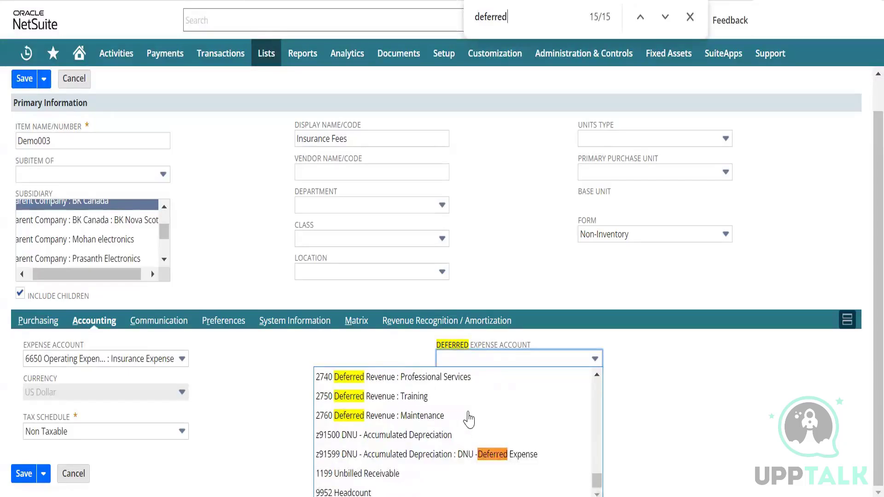
{"action": "key", "text": "Return"}
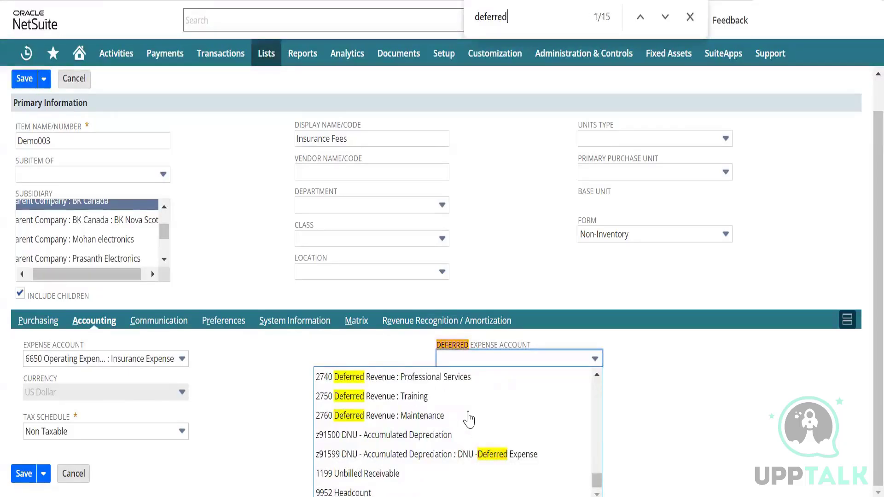
{"action": "key", "text": "Return"}
{"action": "key", "text": "Return"}
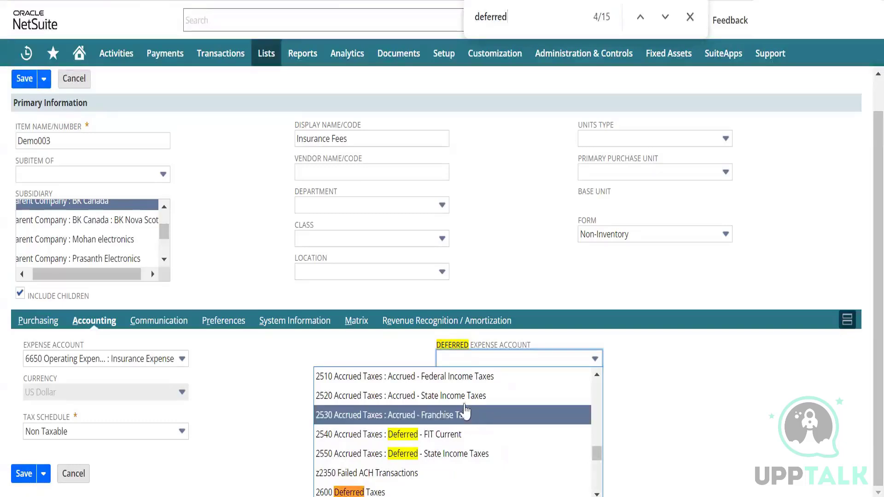
Step: Find the "prepaid" accounts, set 1320 Prepaid Expense : Prepaid - Insurance as the deferred expense account, and save the item
{"action": "key", "text": "ctrl+f"}
{"action": "type", "text": "pt"}
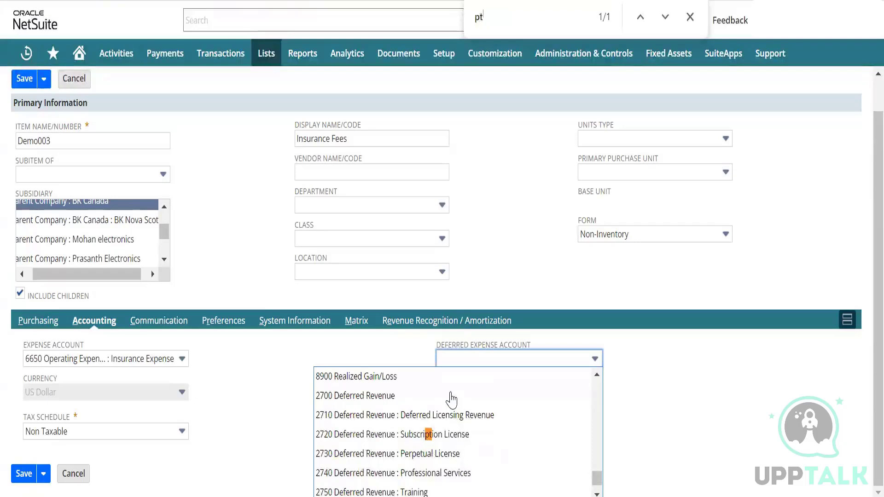
{"action": "type", "text": "repaid"}
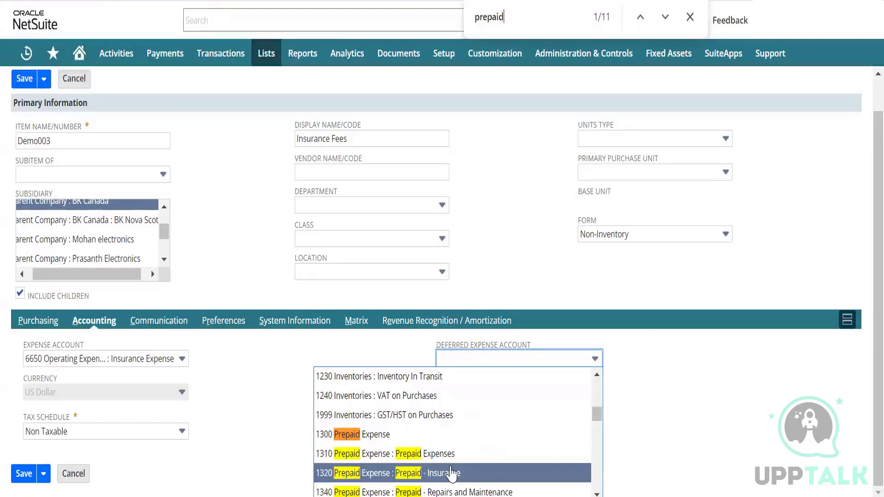
{"action": "scroll", "coordinate": [452, 474], "scroll_direction": "down", "scroll_amount": 3}
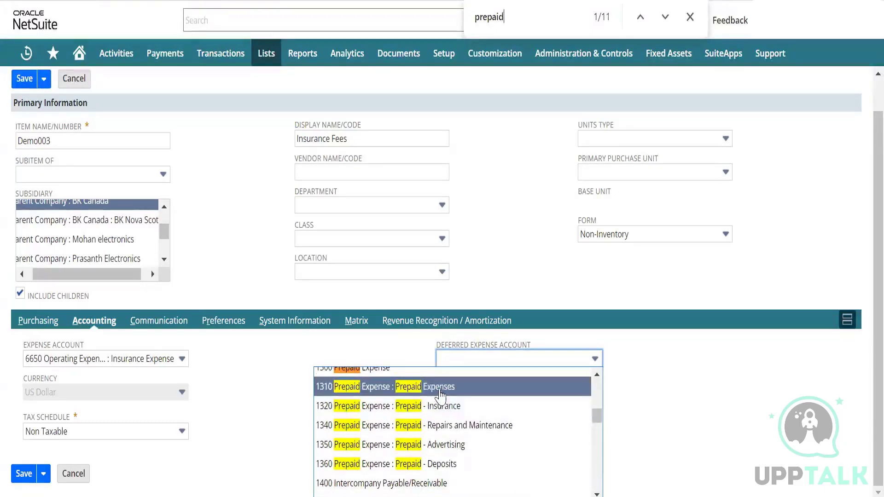
{"action": "left_click", "coordinate": [446, 408]}
{"action": "left_click", "coordinate": [324, 383]}
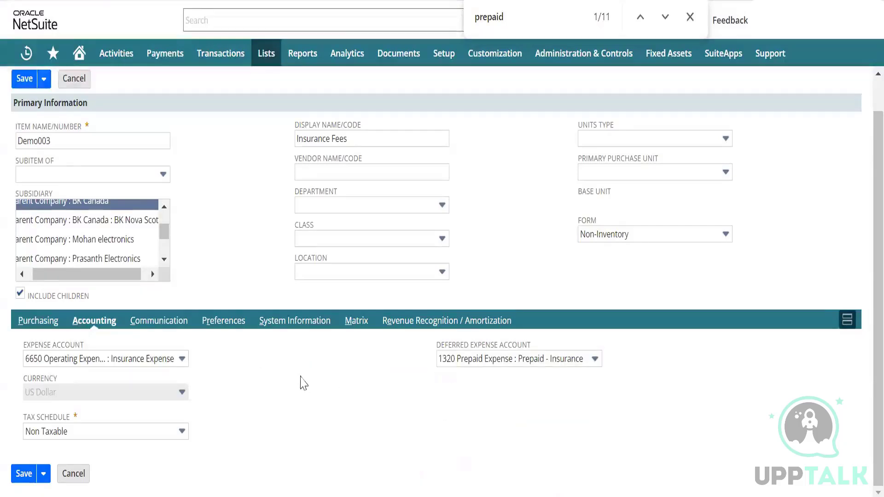
{"action": "scroll", "coordinate": [298, 386], "scroll_direction": "up", "scroll_amount": 1}
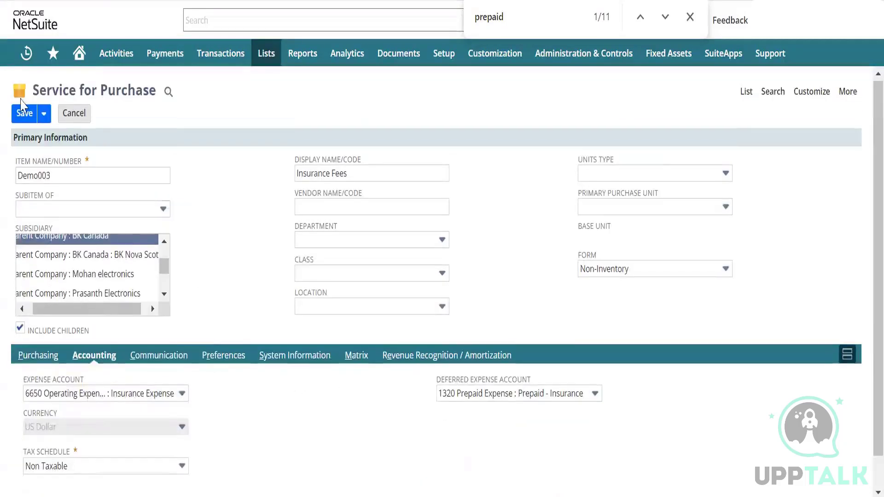
{"action": "left_click", "coordinate": [23, 116]}
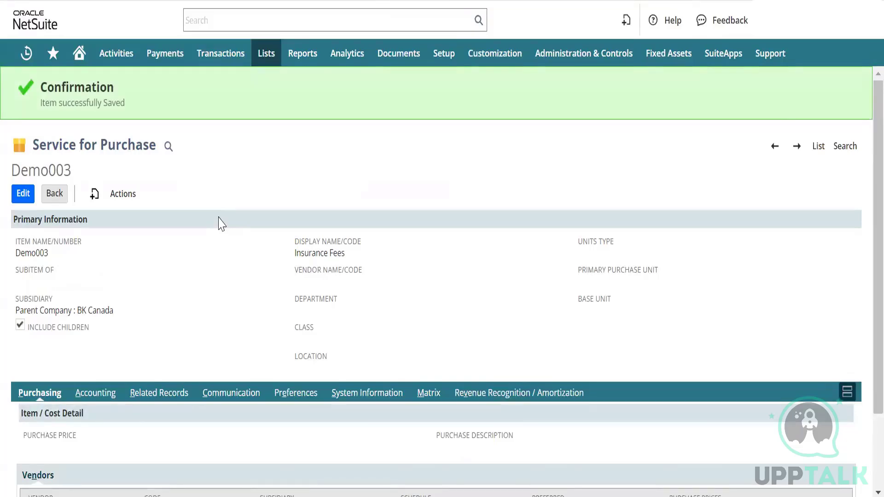
Step: Start entering a new vendor bill
{"action": "mouse_move", "coordinate": [228, 54]}
{"action": "mouse_move", "coordinate": [260, 136]}
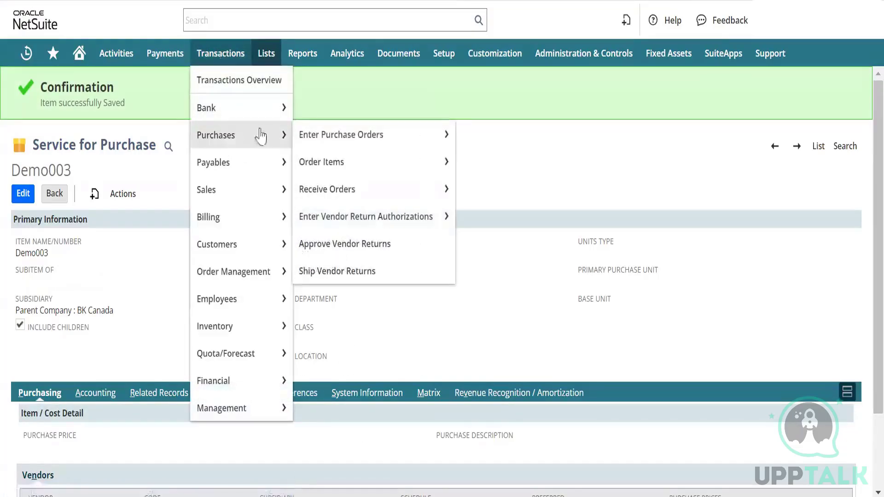
{"action": "mouse_move", "coordinate": [221, 166]}
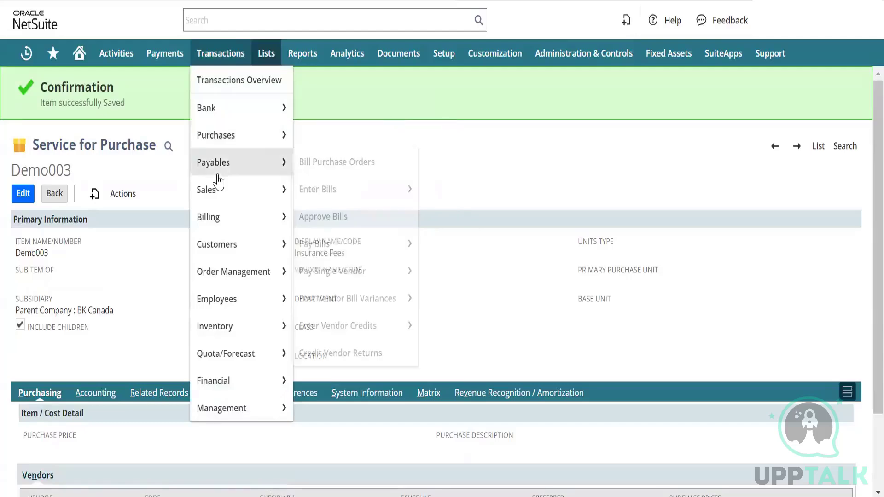
{"action": "left_click", "coordinate": [342, 191]}
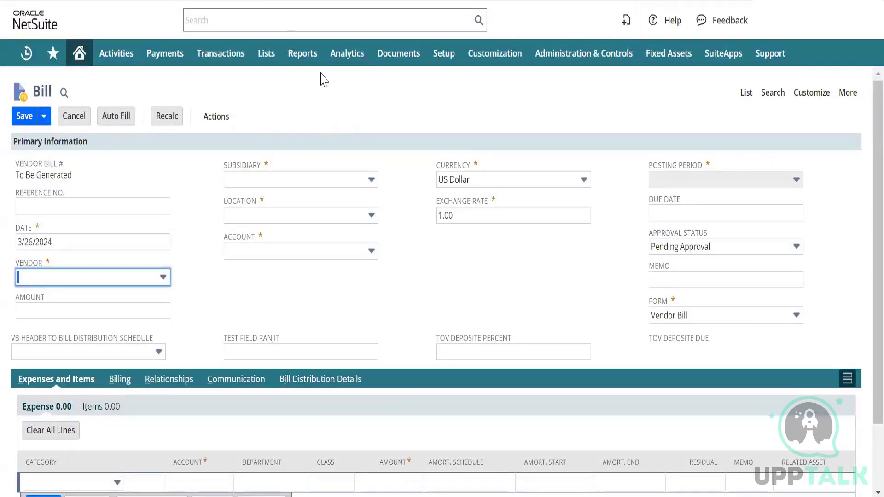
Step: Open the Vendors list in a separate browser tab, keeping the new bill open
{"action": "mouse_move", "coordinate": [267, 65]}
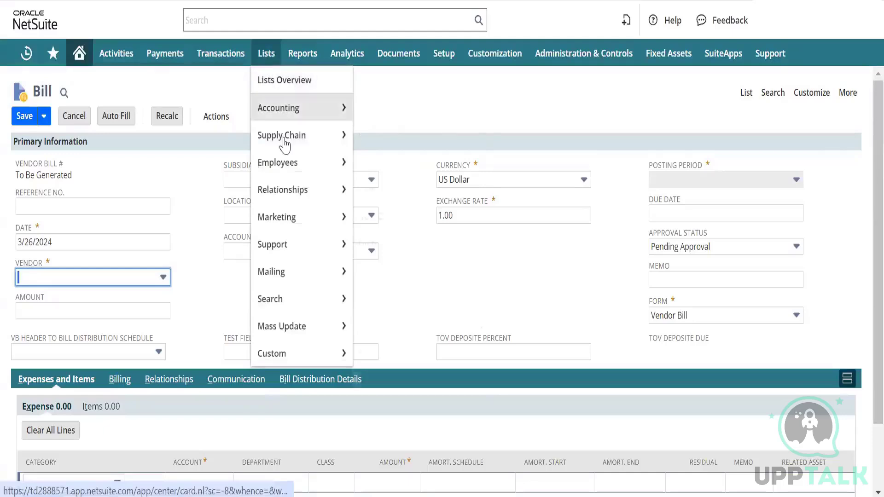
{"action": "mouse_move", "coordinate": [292, 190]}
{"action": "mouse_move", "coordinate": [377, 199]}
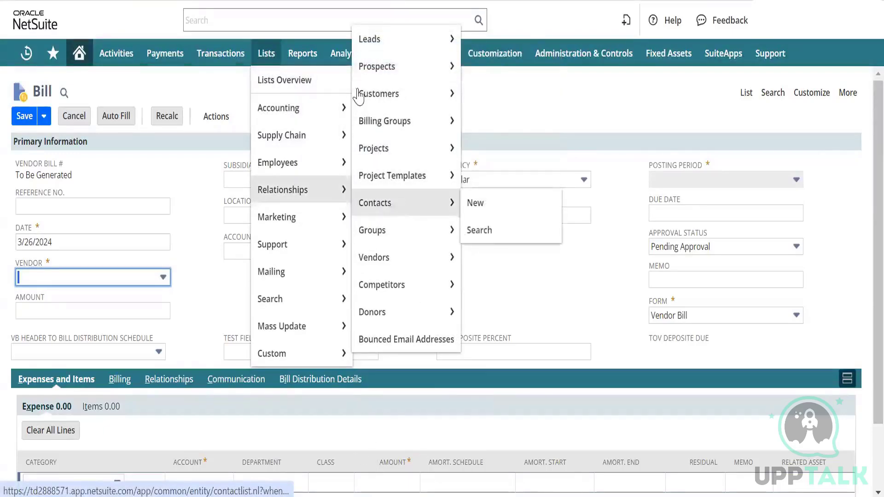
{"action": "right_click", "coordinate": [417, 250]}
{"action": "left_click", "coordinate": [458, 266]}
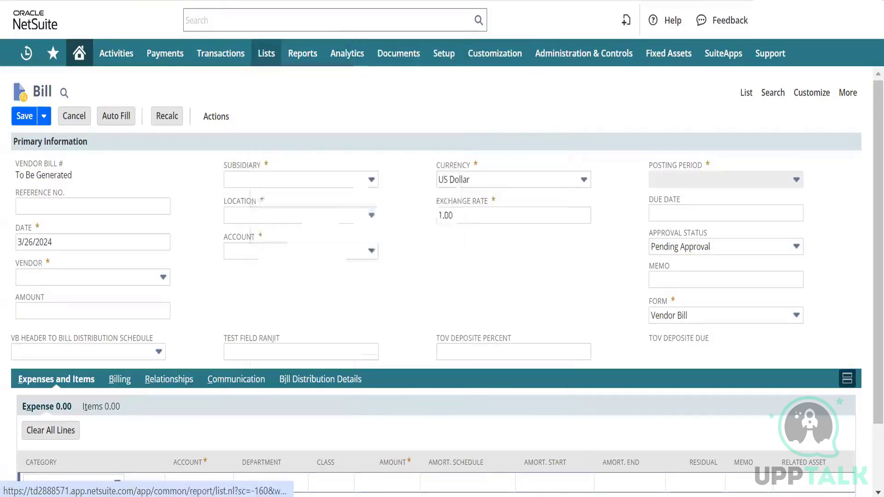
{"action": "key", "text": "ctrl+Tab"}
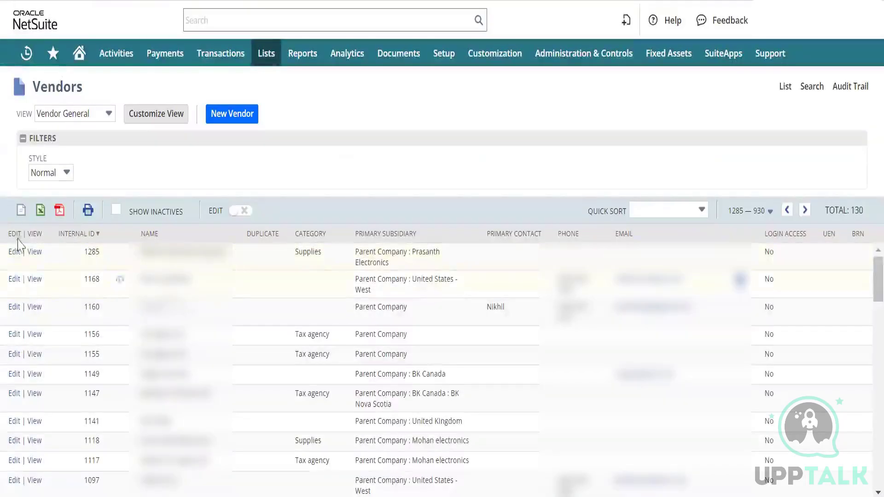
Step: Sort the vendor list by Recently Created and look through it for a vendor to use on the bill
{"action": "left_click", "coordinate": [669, 212]}
{"action": "right_click", "coordinate": [669, 213]}
{"action": "key", "text": "Escape"}
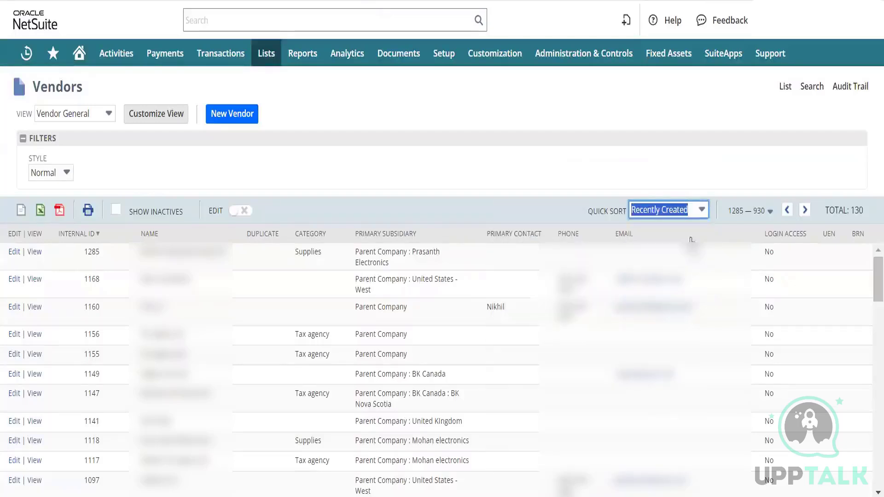
{"action": "left_click", "coordinate": [313, 157]}
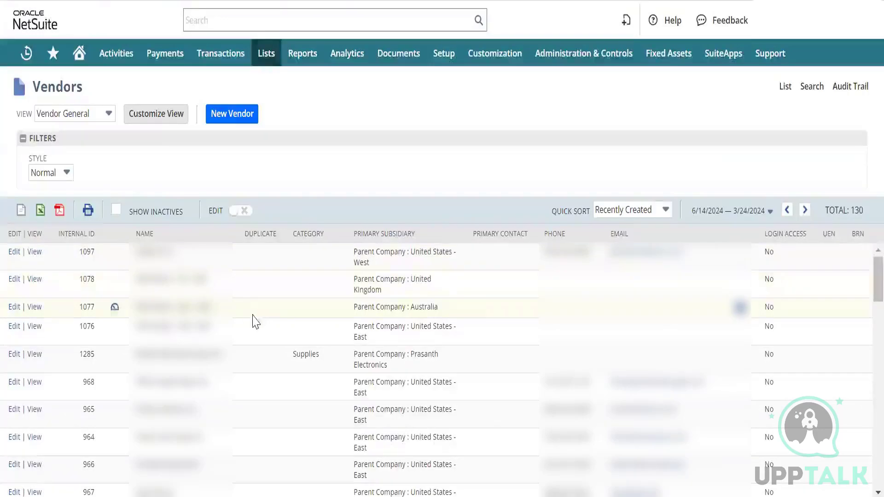
{"action": "scroll", "coordinate": [266, 324], "scroll_direction": "down", "scroll_amount": 1}
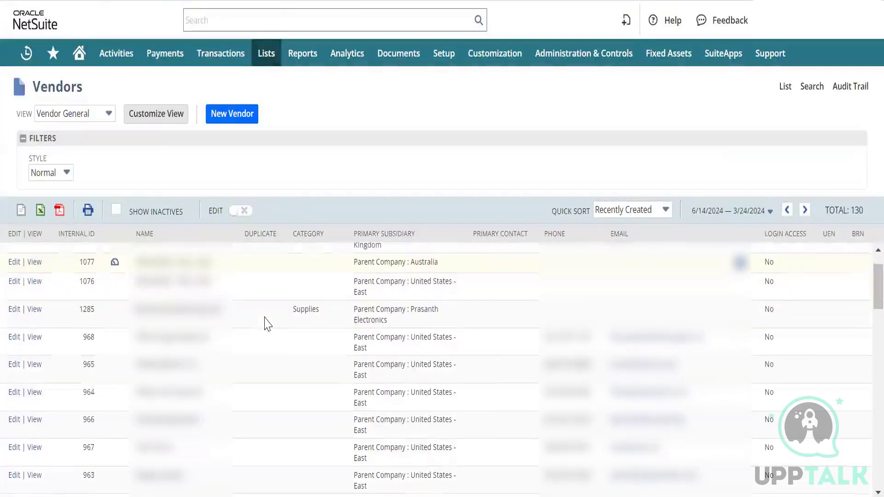
{"action": "scroll", "coordinate": [267, 324], "scroll_direction": "down", "scroll_amount": 10}
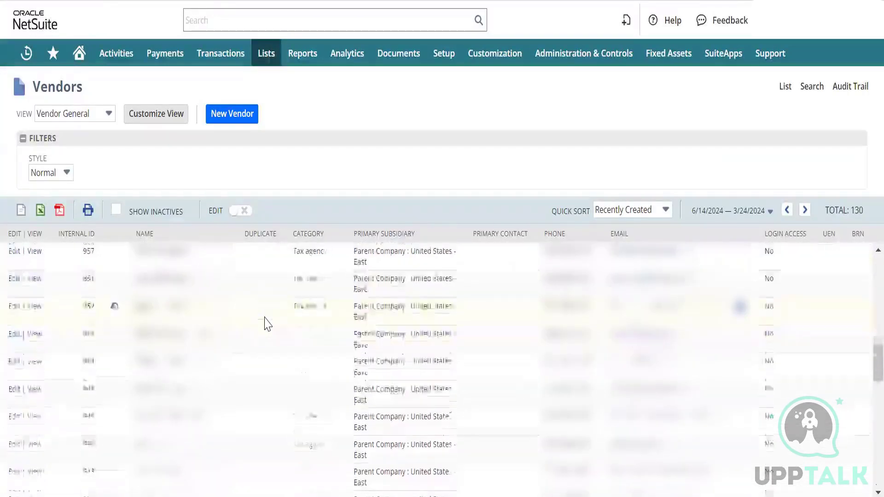
{"action": "scroll", "coordinate": [267, 325], "scroll_direction": "down", "scroll_amount": 2}
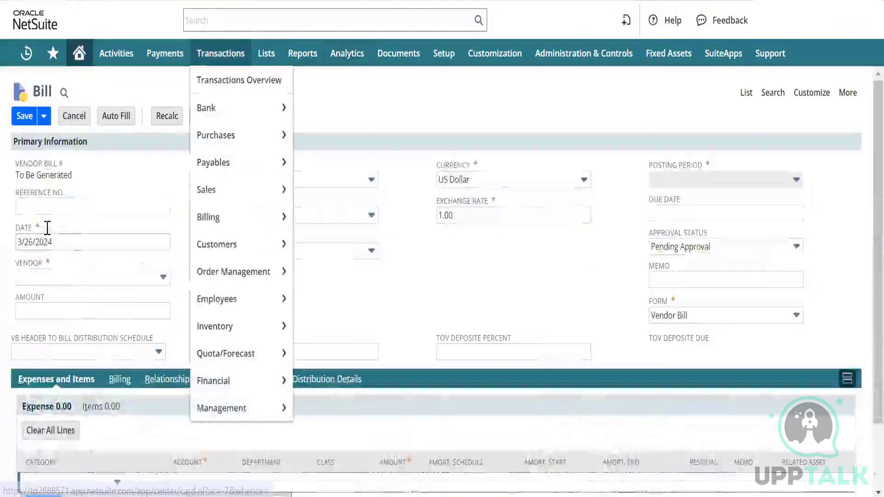
Step: Set the vendor on the new bill to Purplo Consulting Inc
{"action": "left_click", "coordinate": [51, 279]}
{"action": "type", "text": "Purplo Consulting Inc"}
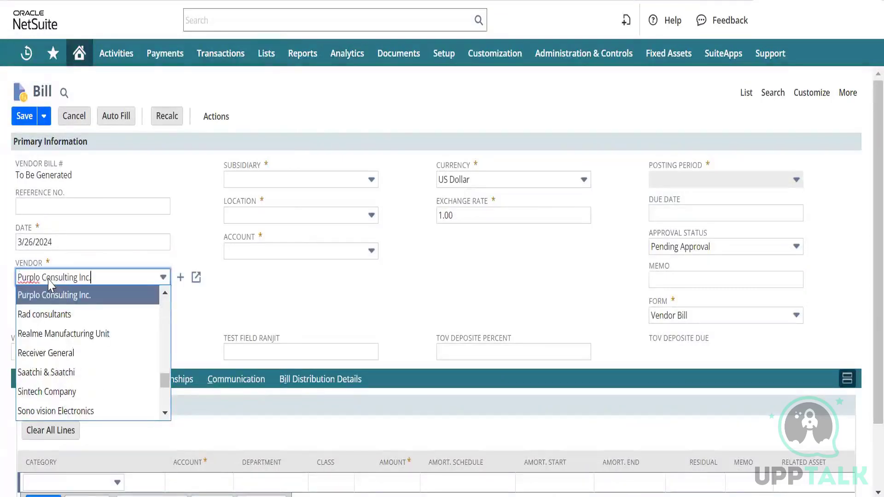
{"action": "key", "text": "Tab"}
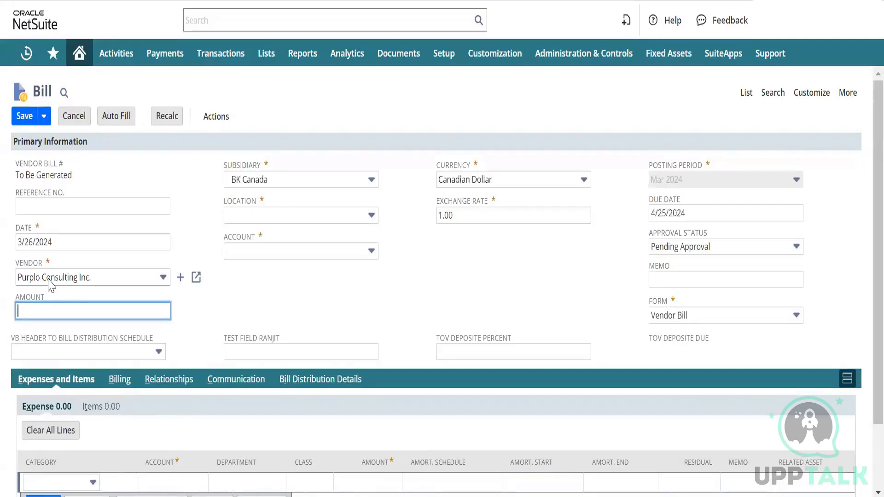
Step: Enter Test Mar27 as the bill's reference number and clear the BK Canada subsidiary
{"action": "left_click", "coordinate": [43, 207]}
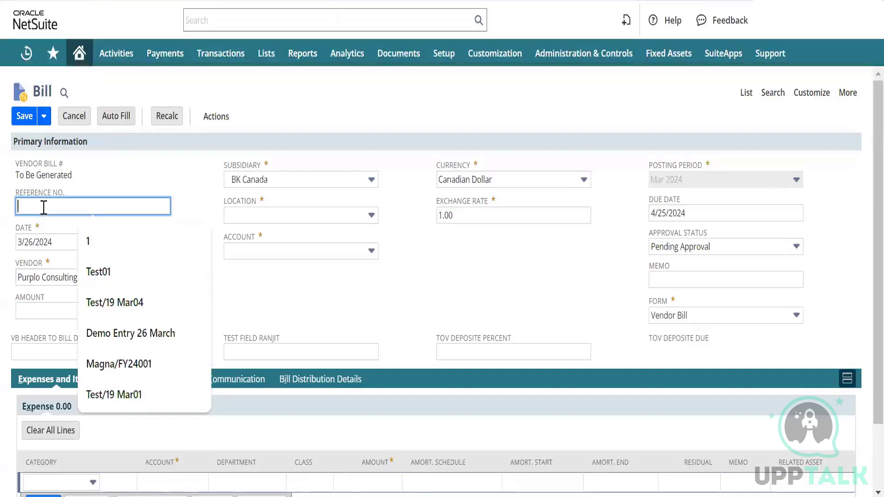
{"action": "type", "text": "Test Ma"}
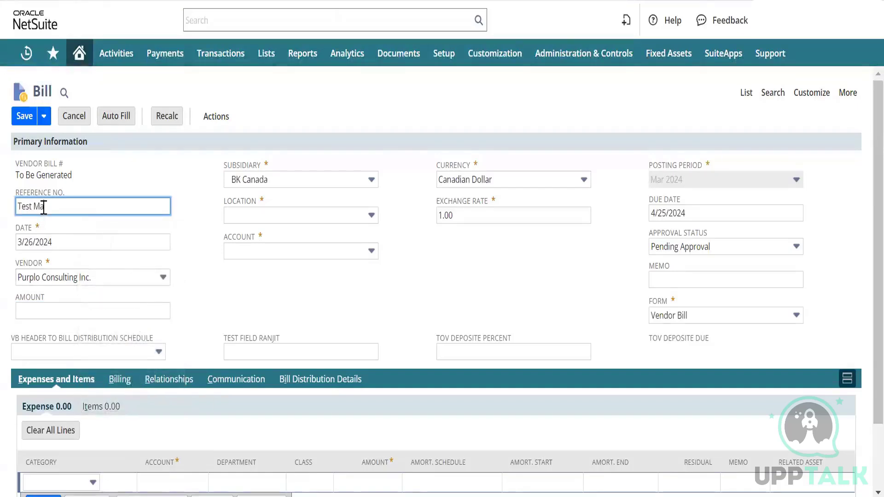
{"action": "type", "text": "r27"}
{"action": "key", "text": "Tab"}
{"action": "key", "text": "Tab"}
{"action": "key", "text": "Tab"}
{"action": "key", "text": "Tab"}
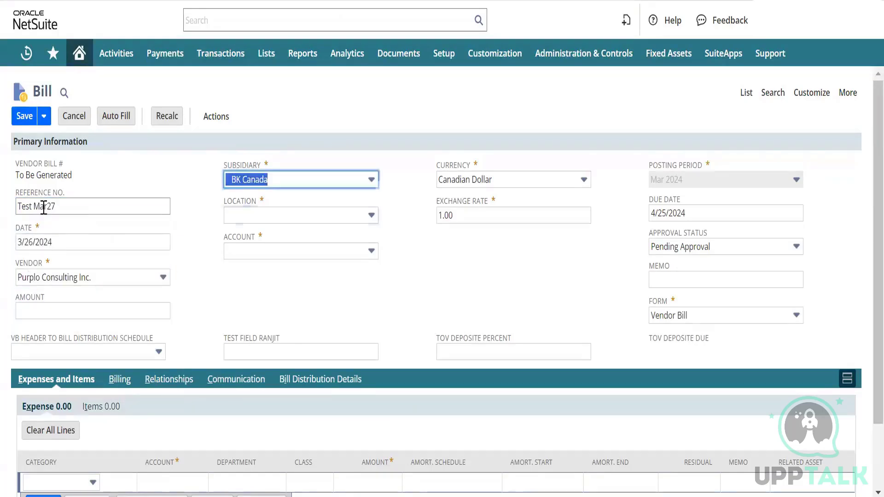
{"action": "key", "text": "BackSpace"}
Step: Re-enter the reference number Test Mar27 on the blank vendor bill
{"action": "left_click", "coordinate": [53, 207]}
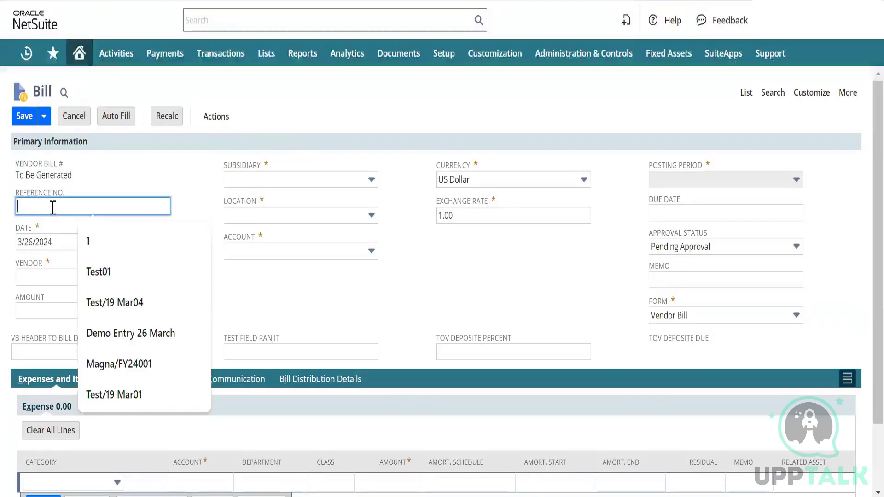
{"action": "type", "text": "Test Mar2"}
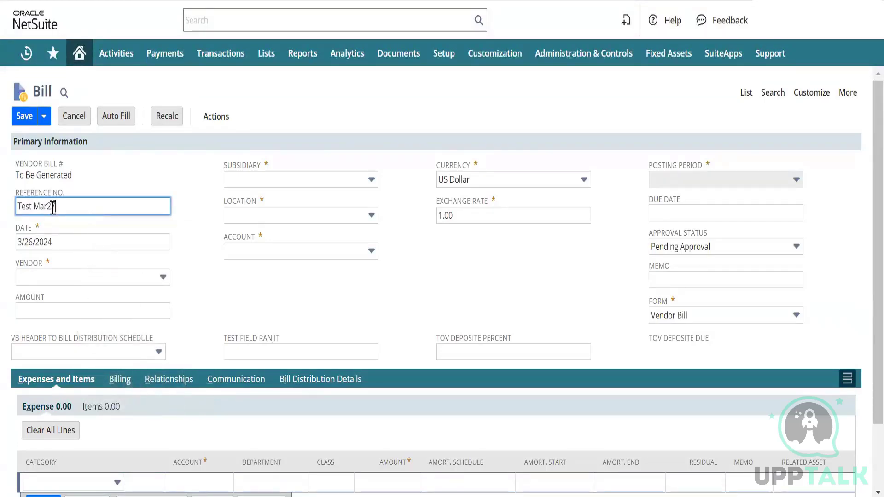
{"action": "key", "text": "Tab"}
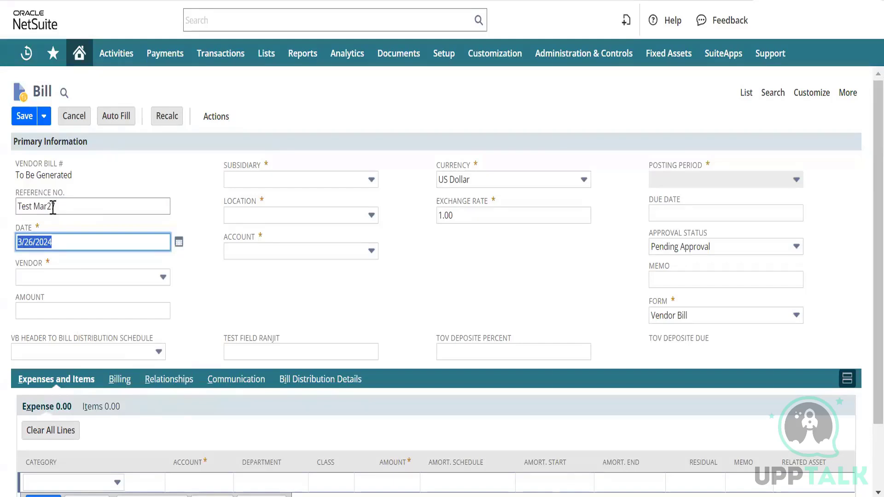
Step: Set the bill's vendor to Purplo Consulting Inc. and its subsidiary to BK Canada
{"action": "key", "text": "Tab"}
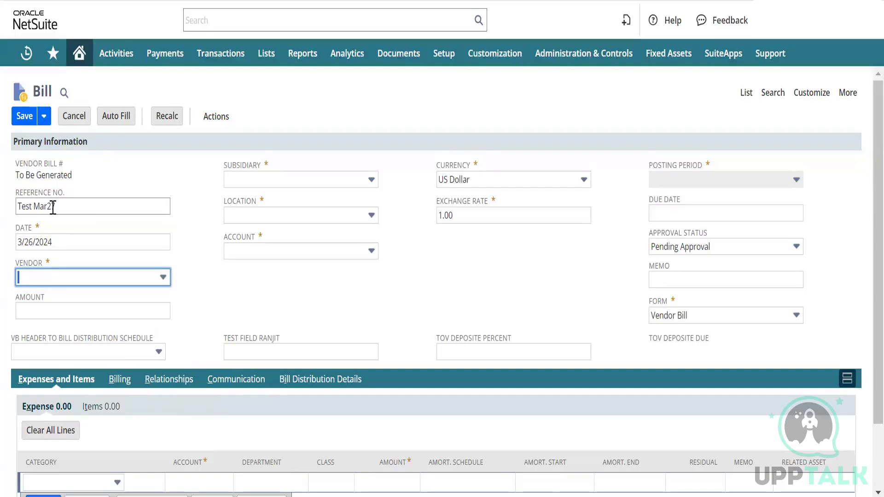
{"action": "type", "text": "Purplo Consulting Inc."}
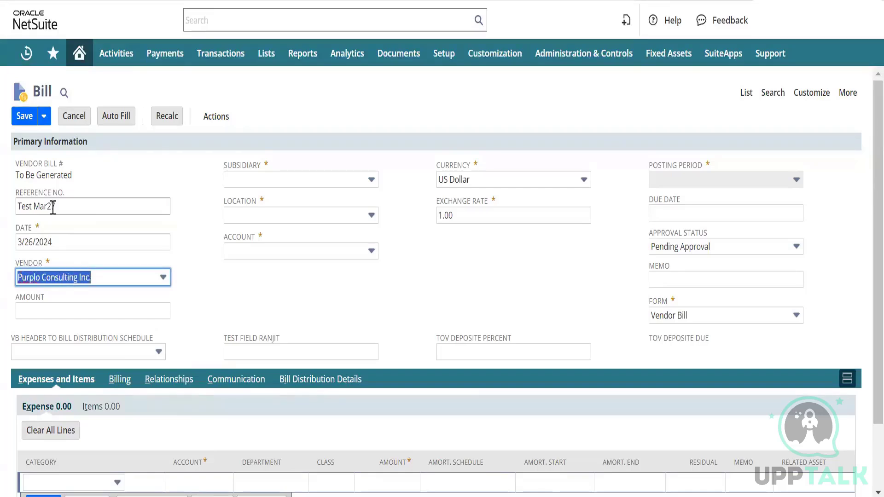
{"action": "key", "text": "Tab"}
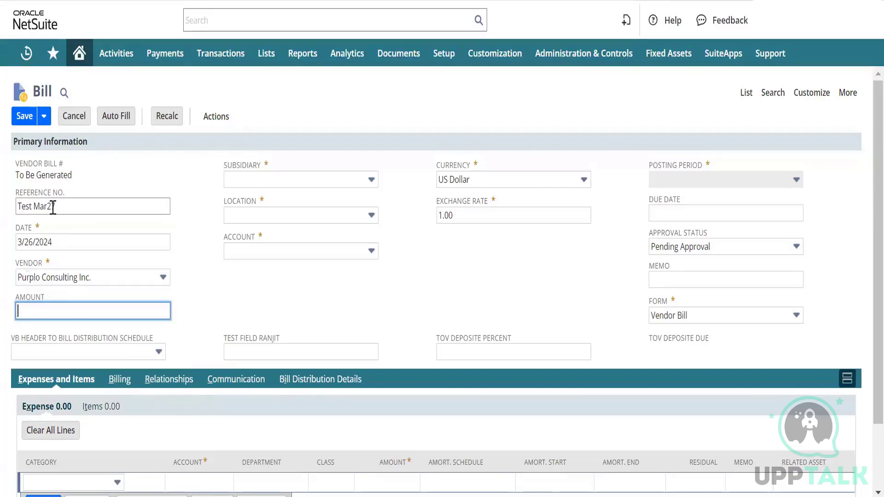
{"action": "key", "text": "Tab"}
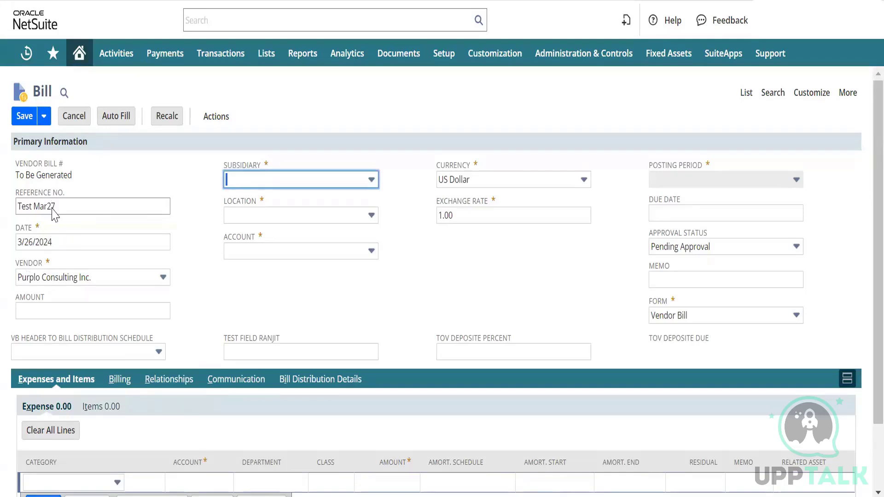
{"action": "type", "text": "B"}
{"action": "key", "text": "Tab"}
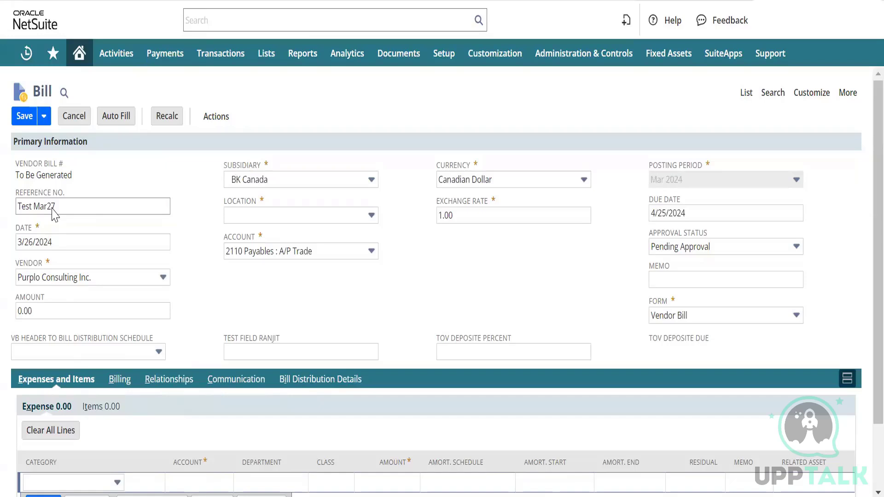
Step: Try to set the bill's location to CA-1 and its approval status to Approved
{"action": "left_click", "coordinate": [301, 222]}
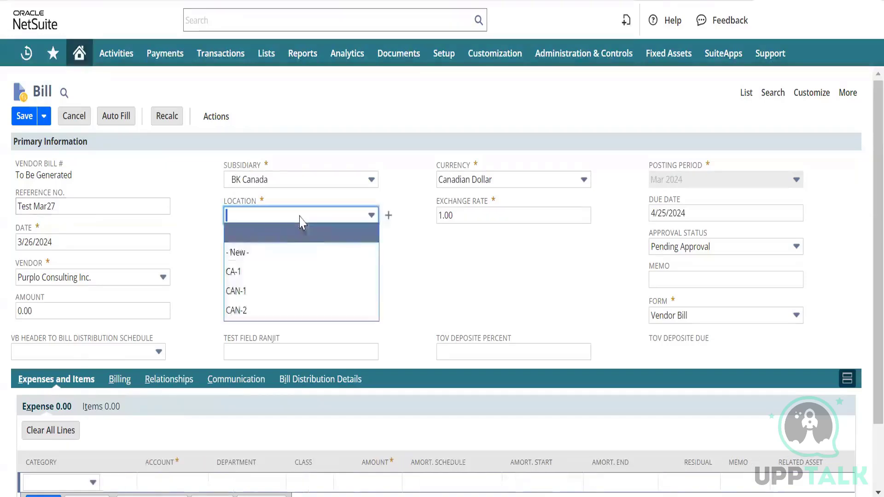
{"action": "left_click", "coordinate": [262, 276]}
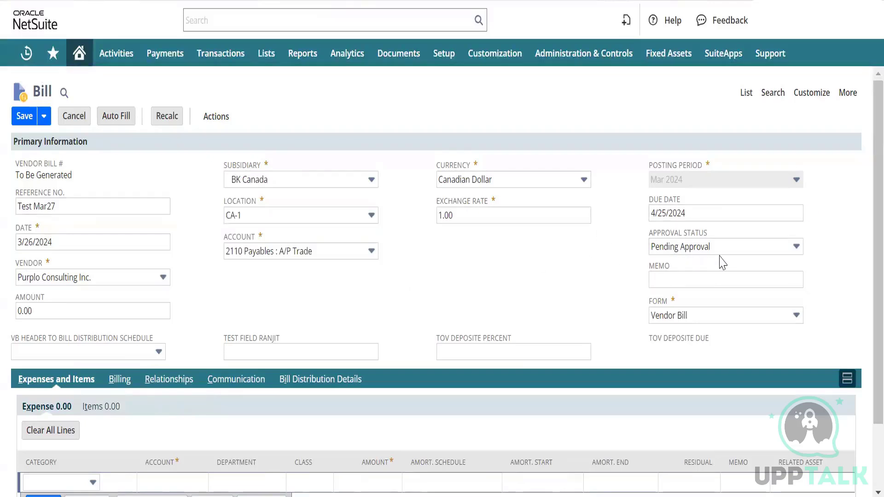
{"action": "left_click", "coordinate": [670, 250]}
{"action": "left_click", "coordinate": [681, 284]}
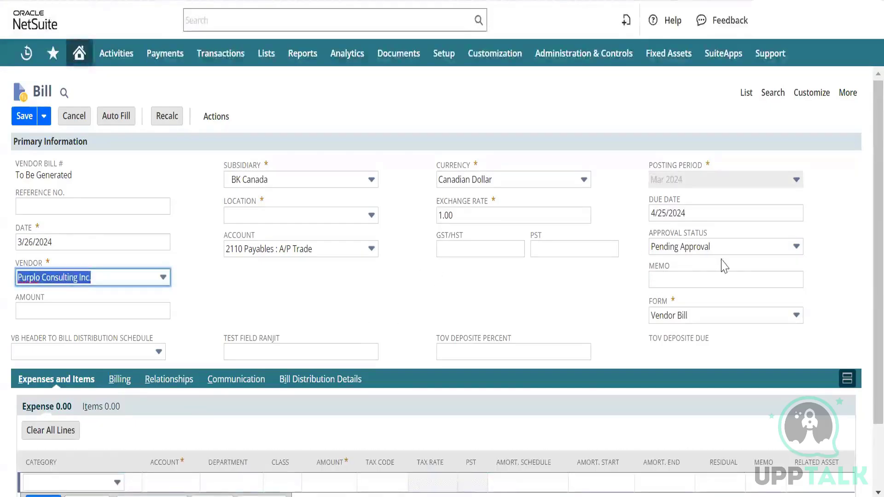
Step: Set the bill's approval status to Approved
{"action": "left_click", "coordinate": [739, 248]}
{"action": "left_click", "coordinate": [699, 284]}
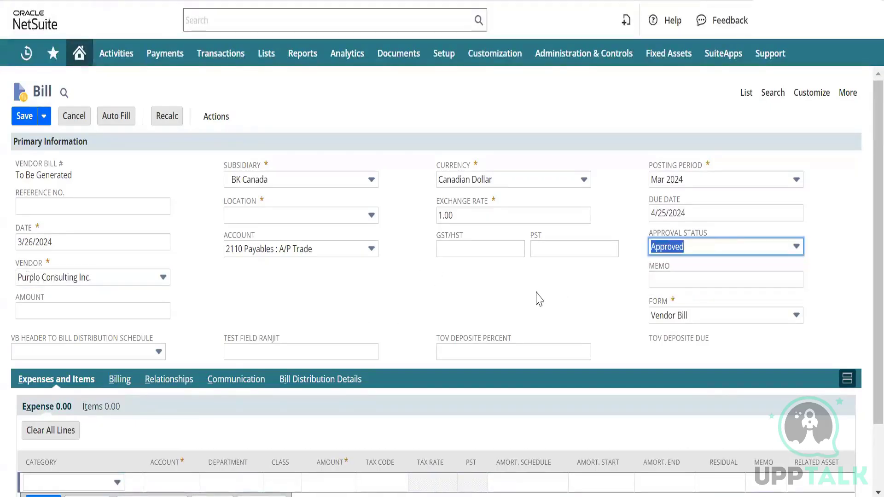
{"action": "left_click", "coordinate": [367, 304]}
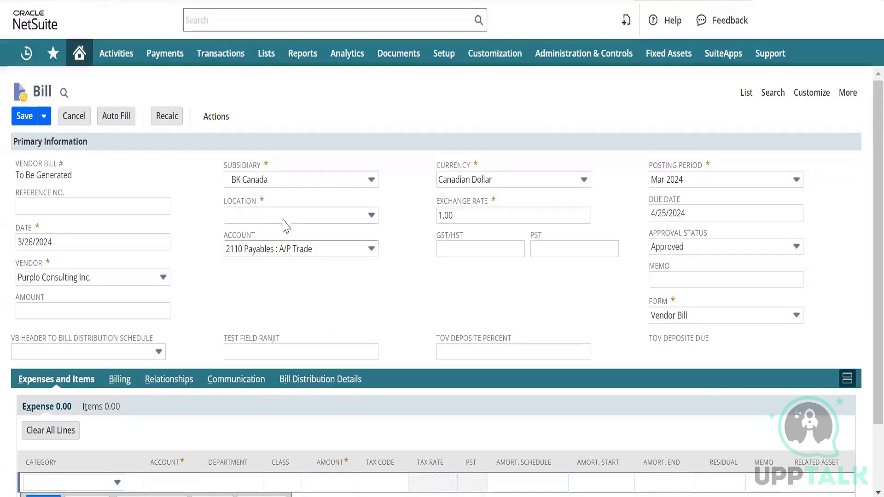
Step: Set the bill's location to CA-1 and enter Demo Entry 26 March as the reference number
{"action": "left_click", "coordinate": [299, 216]}
{"action": "left_click", "coordinate": [264, 273]}
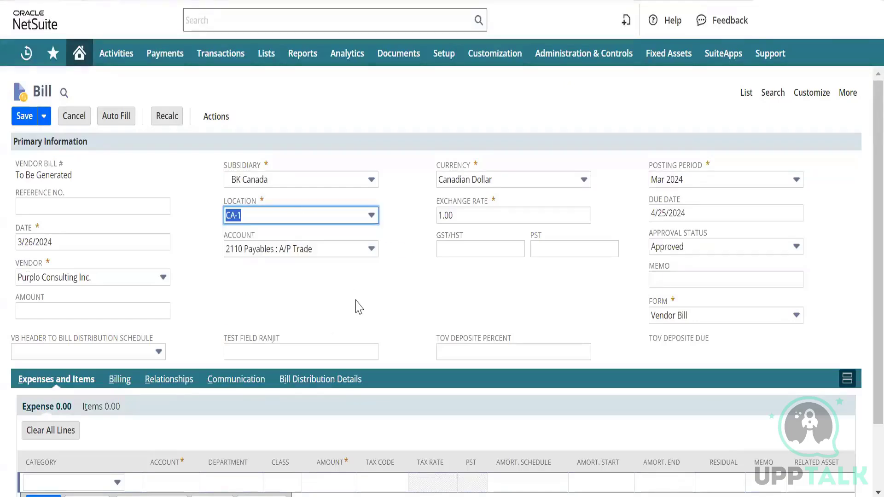
{"action": "left_click", "coordinate": [355, 306]}
{"action": "left_click", "coordinate": [41, 212]}
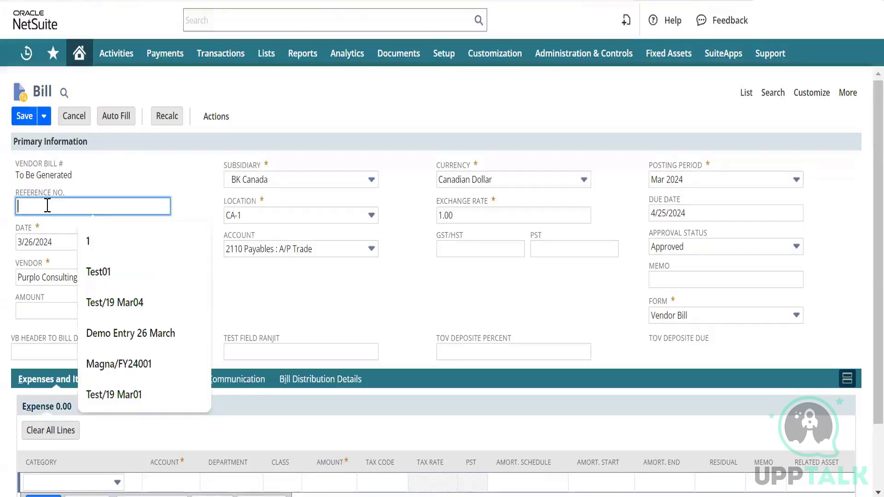
{"action": "left_click", "coordinate": [150, 337]}
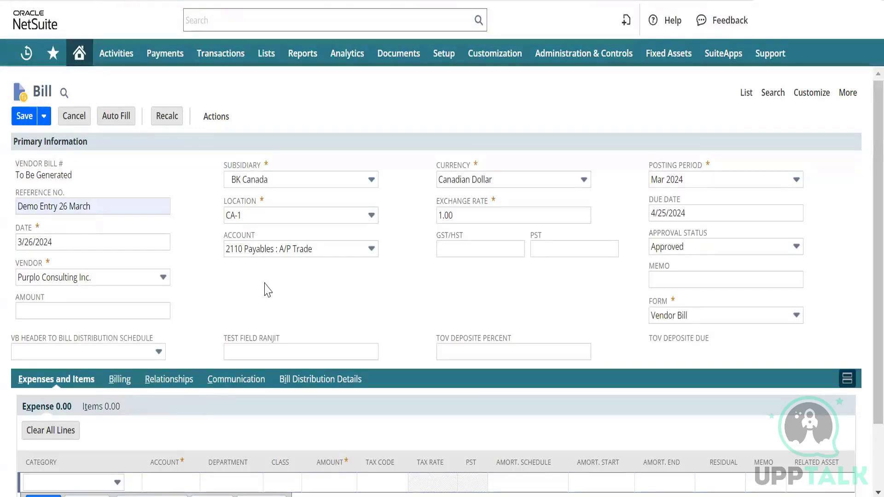
Step: Choose the item Demo003 Insurance Fees for the first line of the bill's item list
{"action": "scroll", "coordinate": [267, 290], "scroll_direction": "down", "scroll_amount": 1}
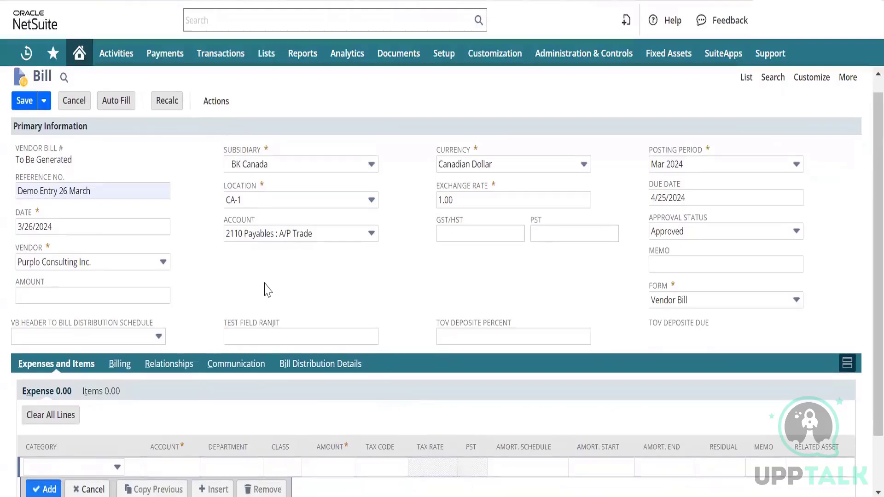
{"action": "scroll", "coordinate": [266, 290], "scroll_direction": "down", "scroll_amount": 1}
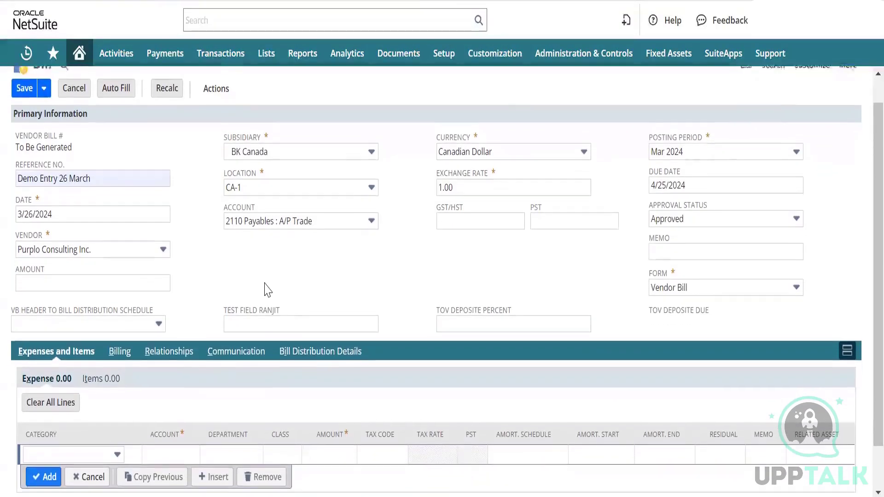
{"action": "scroll", "coordinate": [267, 290], "scroll_direction": "down", "scroll_amount": 3}
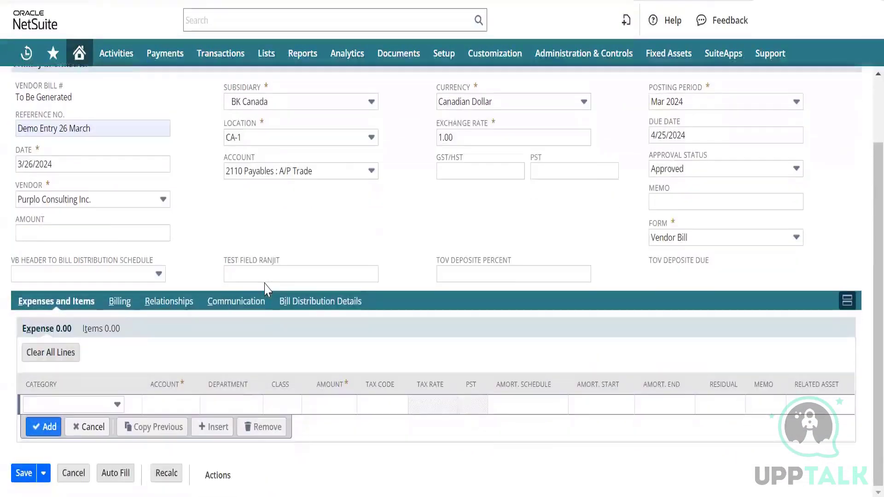
{"action": "left_click", "coordinate": [94, 329]}
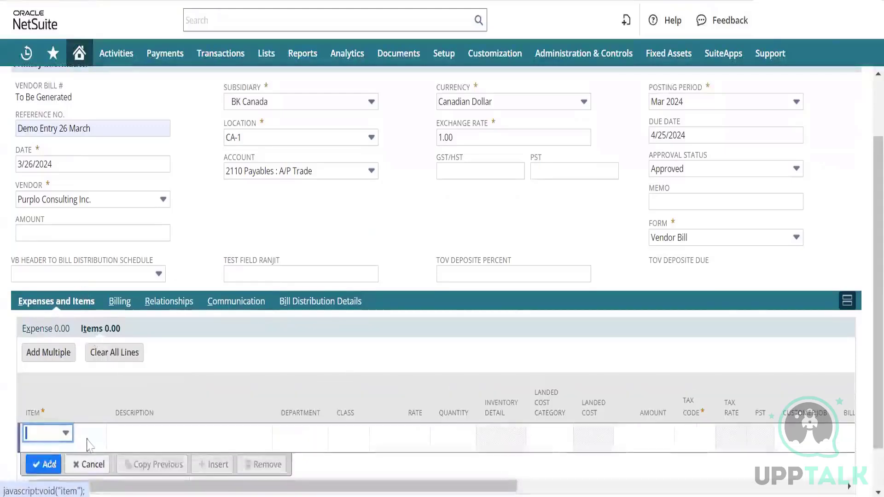
{"action": "left_click", "coordinate": [54, 435]}
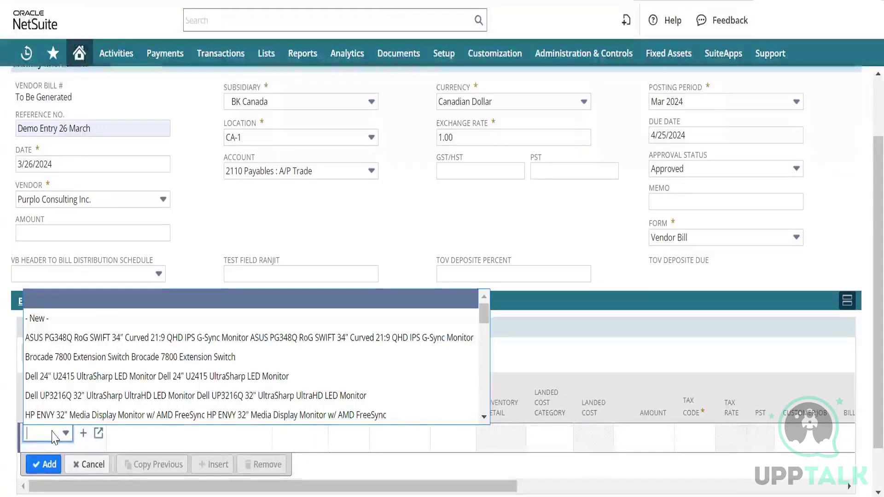
{"action": "type", "text": "Demo003"}
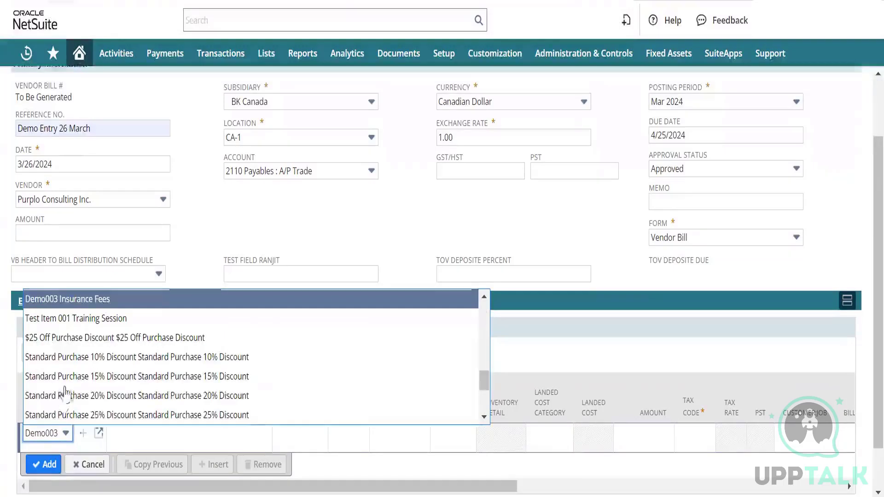
{"action": "left_click", "coordinate": [113, 300]}
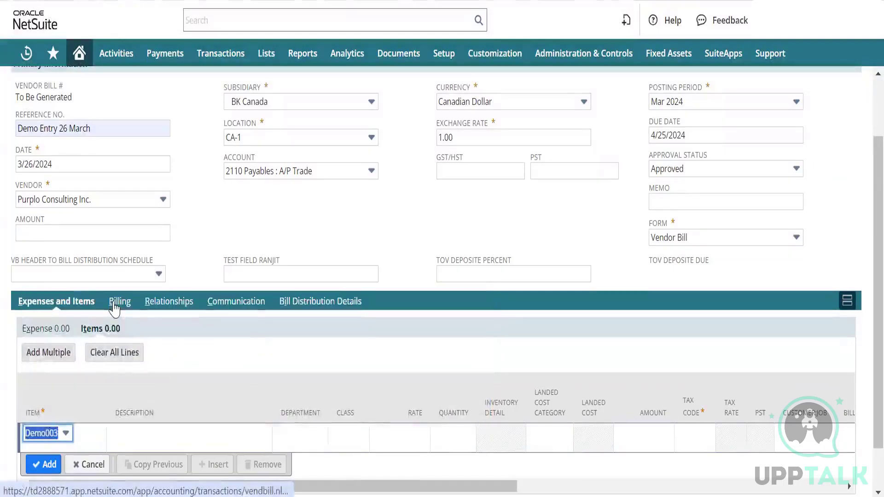
{"action": "key", "text": "Tab"}
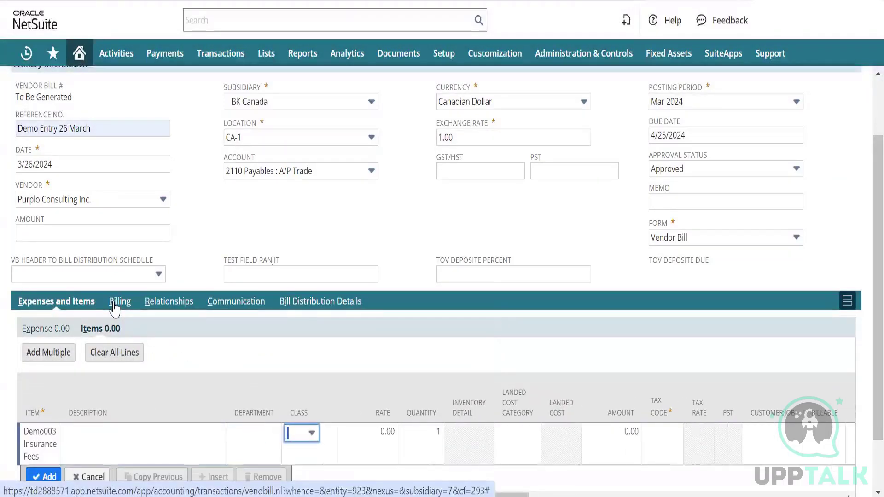
Step: Set the insurance fees line's rate to 400 and its tax code to CA
{"action": "key", "text": "Tab"}
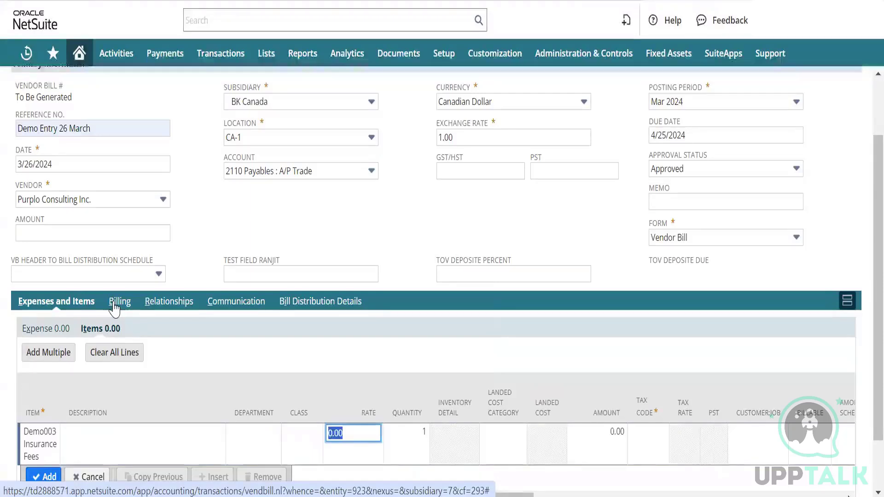
{"action": "type", "text": "400"}
{"action": "key", "text": "Tab"}
{"action": "key", "text": "Tab"}
{"action": "key", "text": "Tab"}
{"action": "key", "text": "Tab"}
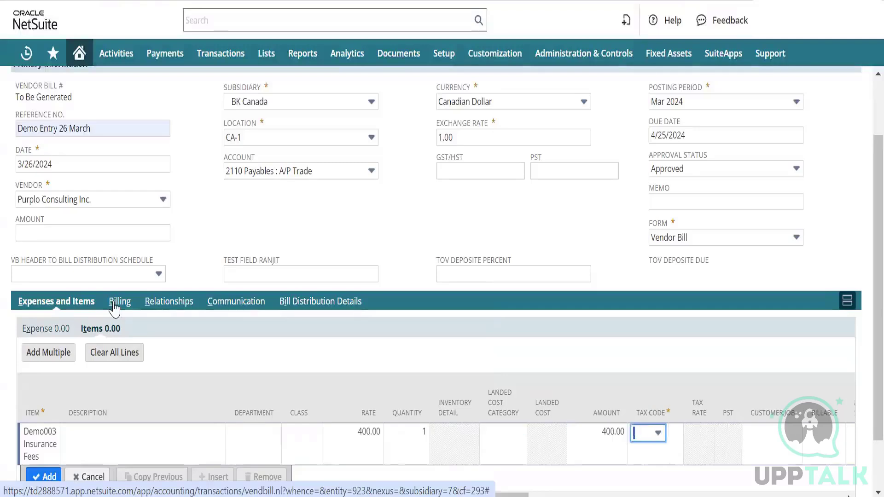
{"action": "left_click", "coordinate": [645, 435]}
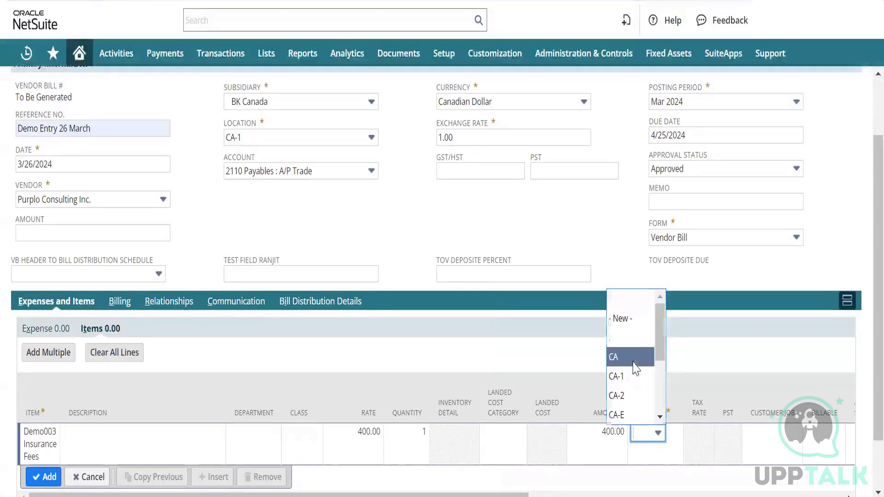
{"action": "left_click", "coordinate": [634, 368]}
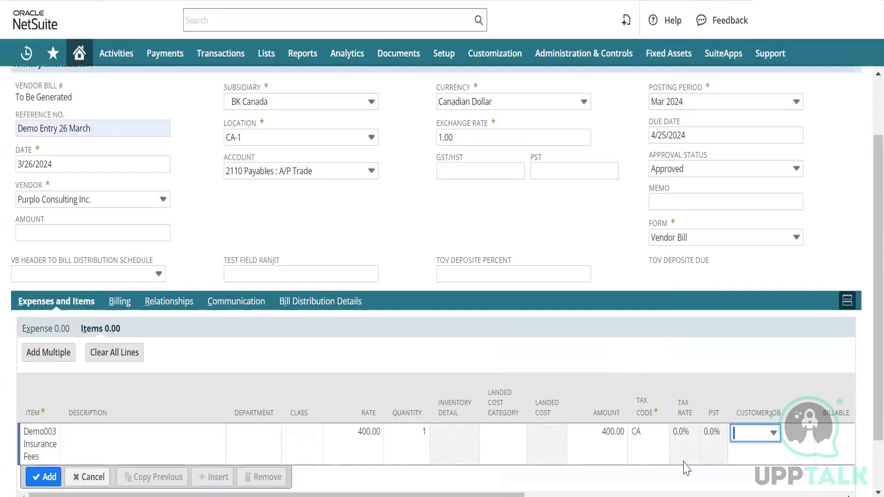
Step: Assign the Test 27 Mar amortization schedule to the insurance fees line
{"action": "key", "text": "Tab"}
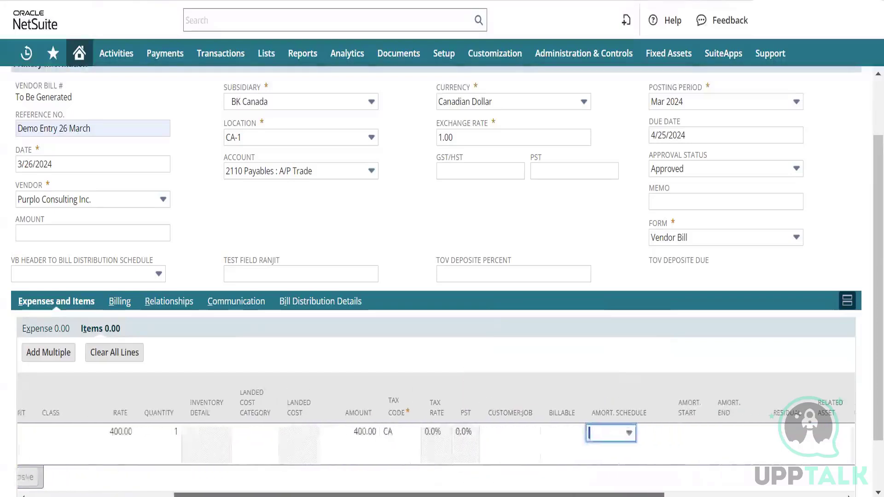
{"action": "left_click", "coordinate": [523, 434]}
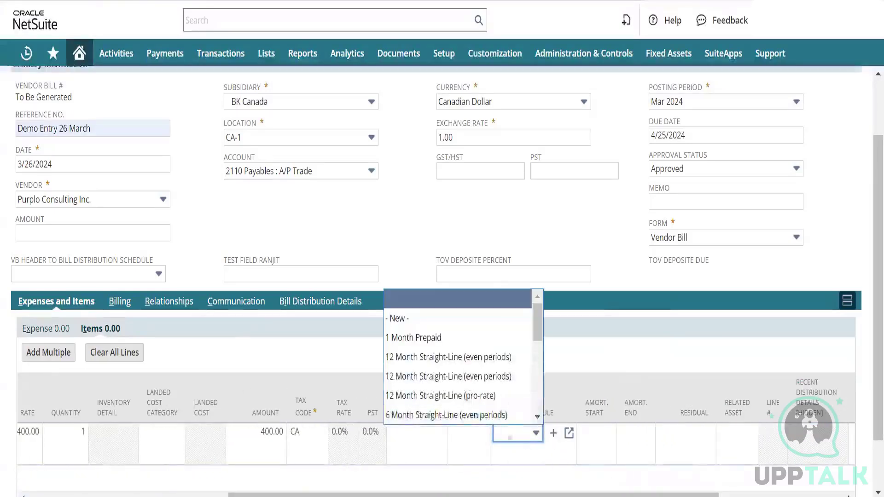
{"action": "scroll", "coordinate": [474, 381], "scroll_direction": "down", "scroll_amount": 3}
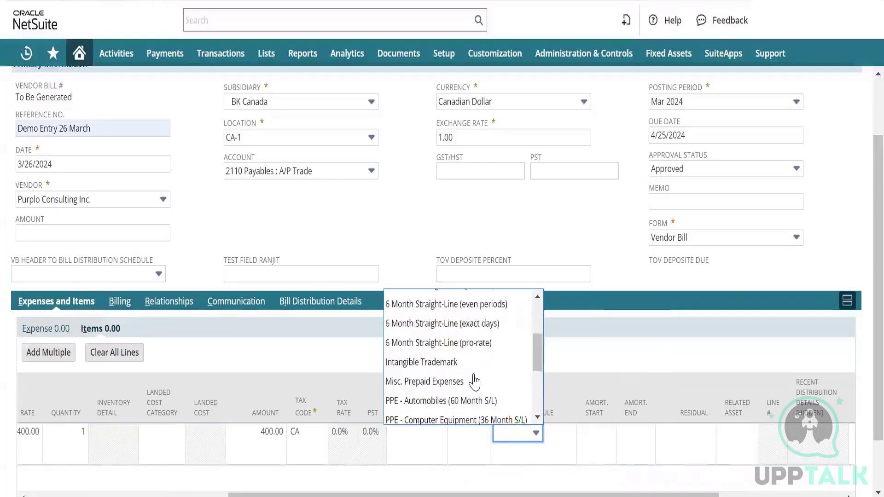
{"action": "scroll", "coordinate": [474, 381], "scroll_direction": "down", "scroll_amount": 3}
{"action": "scroll", "coordinate": [474, 381], "scroll_direction": "down", "scroll_amount": 1}
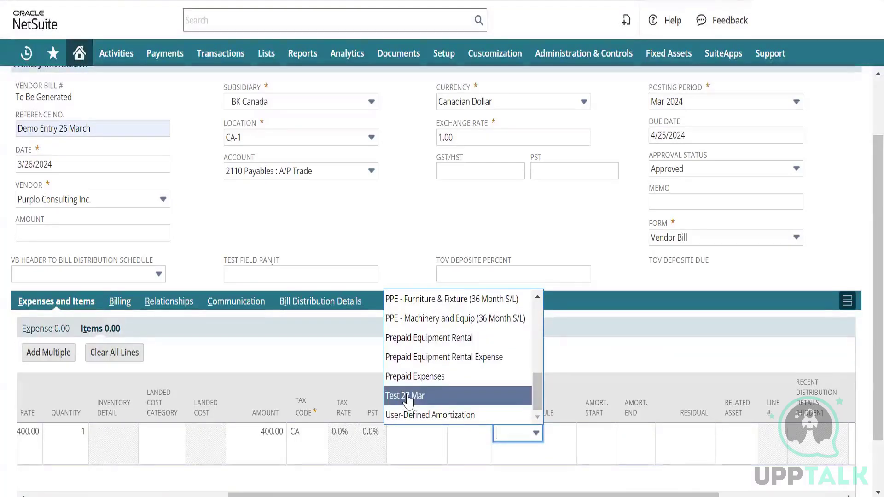
{"action": "left_click", "coordinate": [415, 400]}
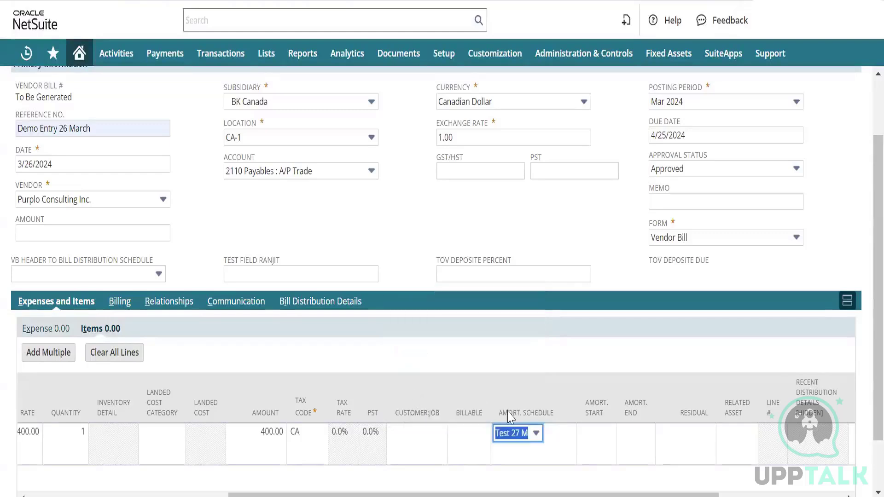
Step: Set the line's amortization start date to 3/26/2024 and end date to 9/25/2024
{"action": "left_click", "coordinate": [587, 432]}
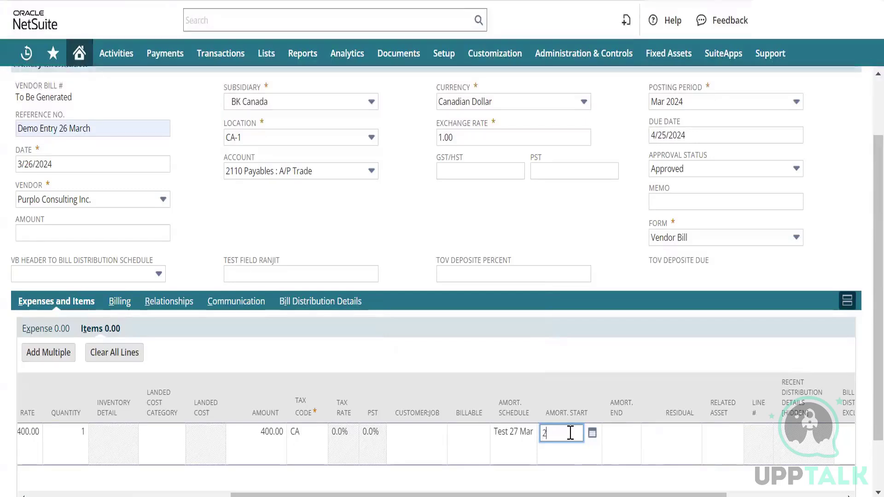
{"action": "type", "text": "7"}
{"action": "key", "text": "ctrl+a"}
{"action": "type", "text": "3/26/2024"}
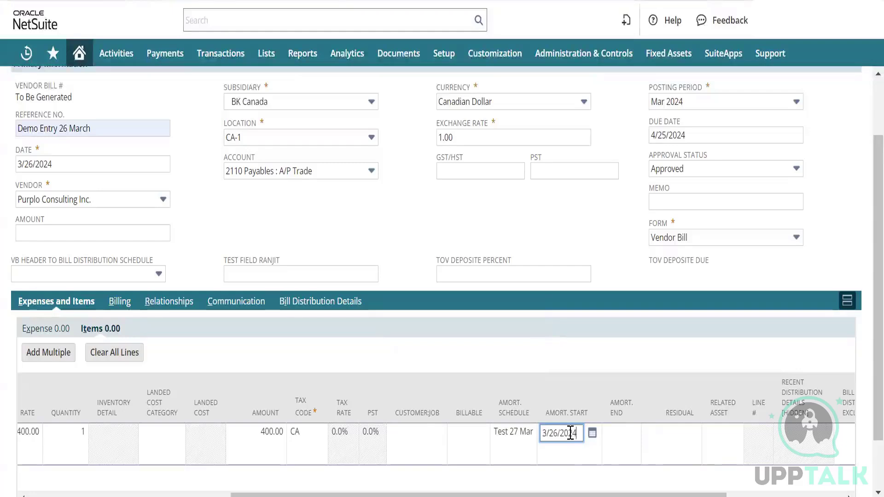
{"action": "key", "text": "Tab"}
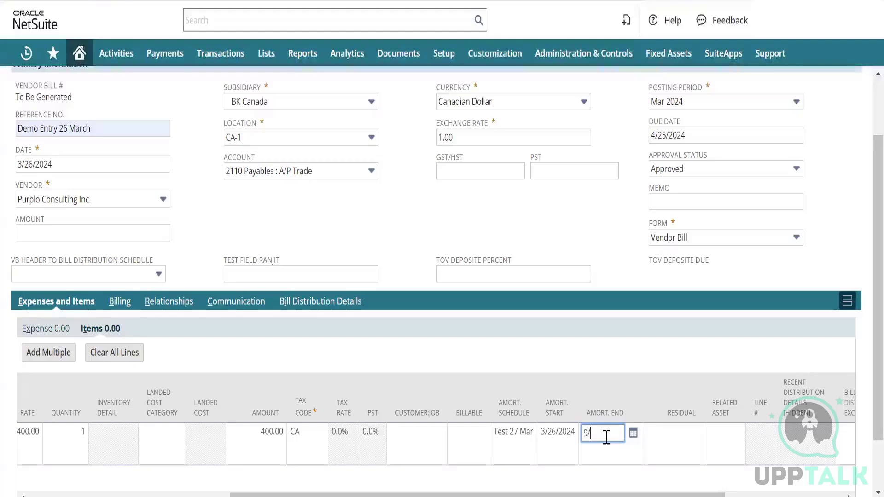
{"action": "type", "text": "2024"}
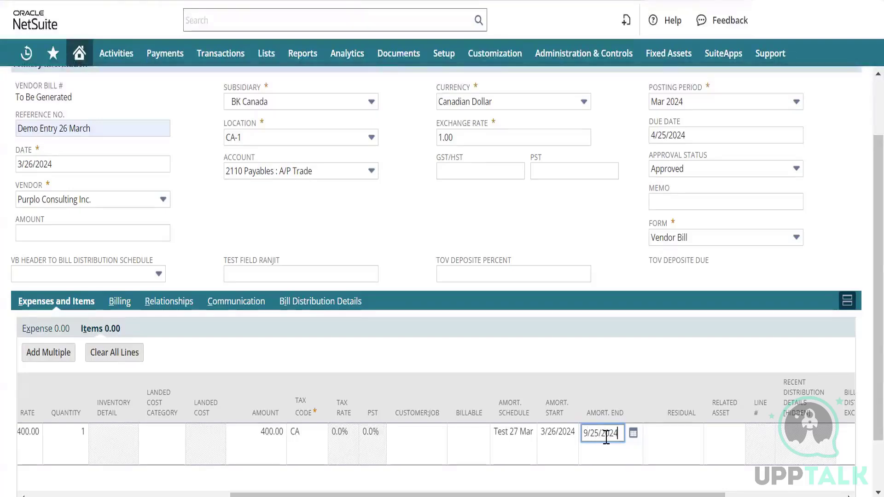
{"action": "key", "text": "Tab"}
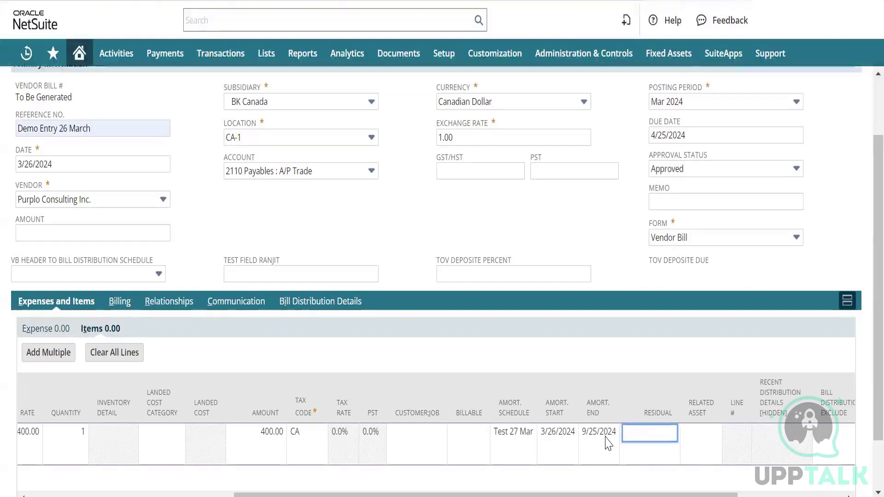
Step: Add the completed Demo003 Insurance Fees line to the bill's item list
{"action": "key", "text": "Tab"}
{"action": "key", "text": "Tab"}
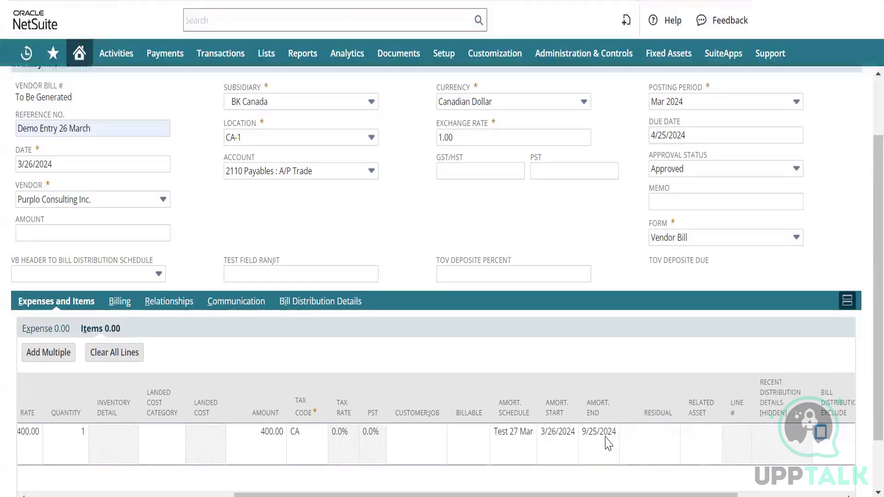
{"action": "scroll", "coordinate": [387, 421], "scroll_direction": "down", "scroll_amount": 2}
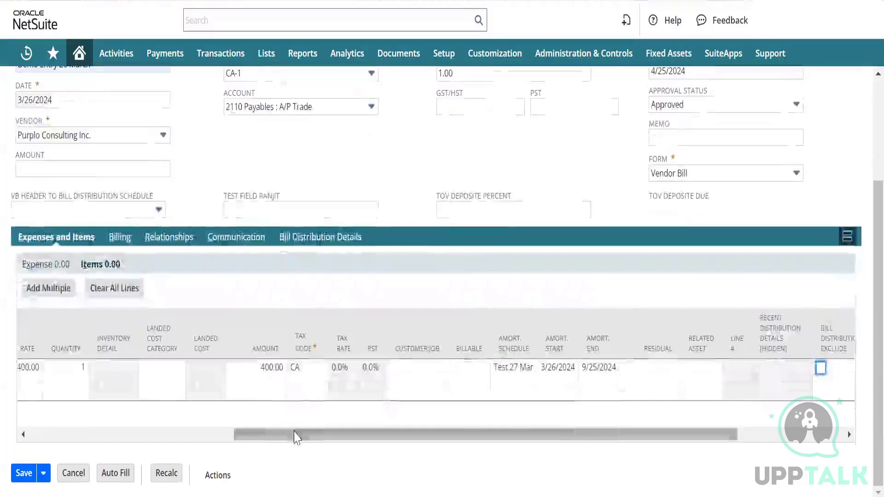
{"action": "left_click_drag", "start_coordinate": [295, 437], "coordinate": [84, 421]}
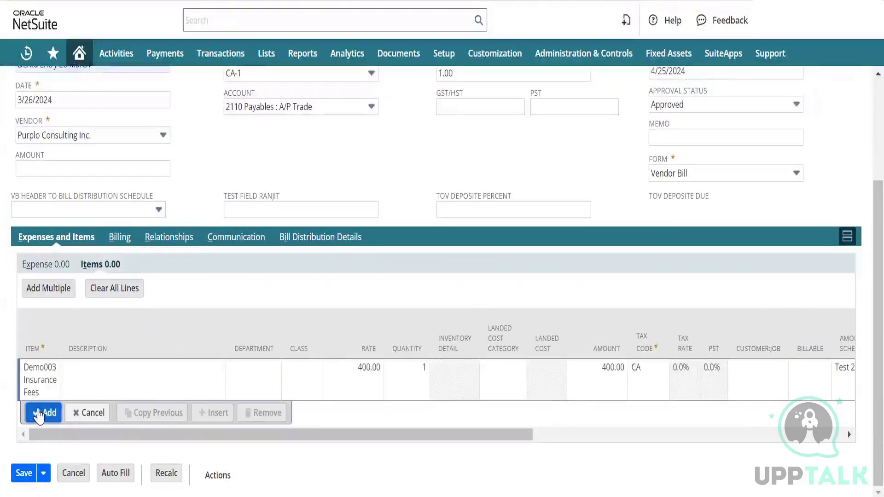
{"action": "left_click", "coordinate": [42, 413]}
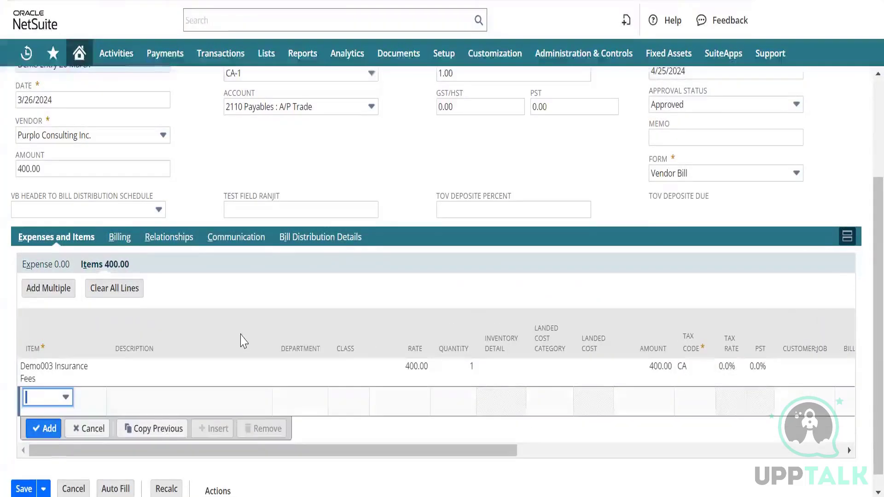
{"action": "scroll", "coordinate": [644, 366], "scroll_direction": "right", "scroll_amount": 5}
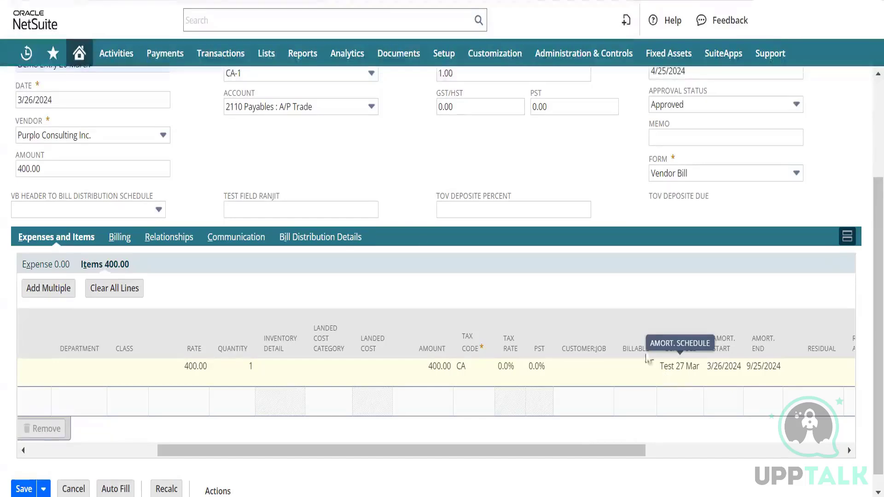
Step: Save the vendor bill and accept exceeding the vendor's credit limit
{"action": "scroll", "coordinate": [216, 177], "scroll_direction": "up", "scroll_amount": 1}
{"action": "scroll", "coordinate": [216, 177], "scroll_direction": "up", "scroll_amount": 2}
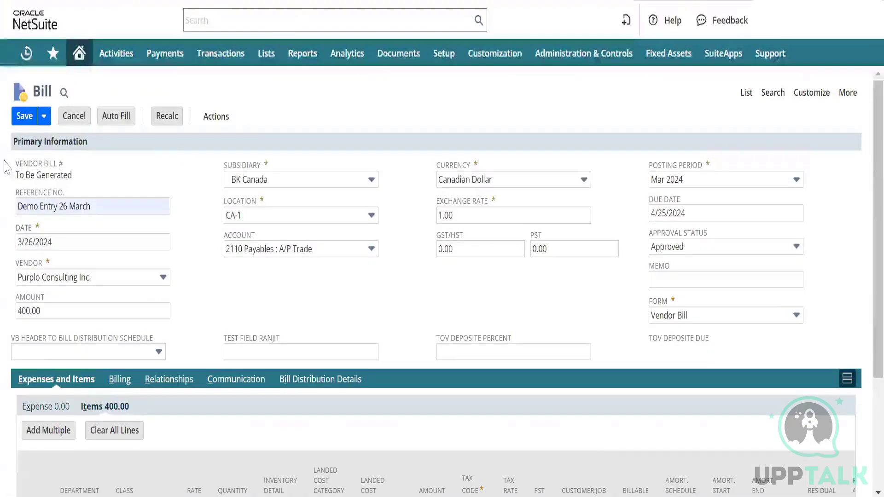
{"action": "left_click", "coordinate": [24, 117]}
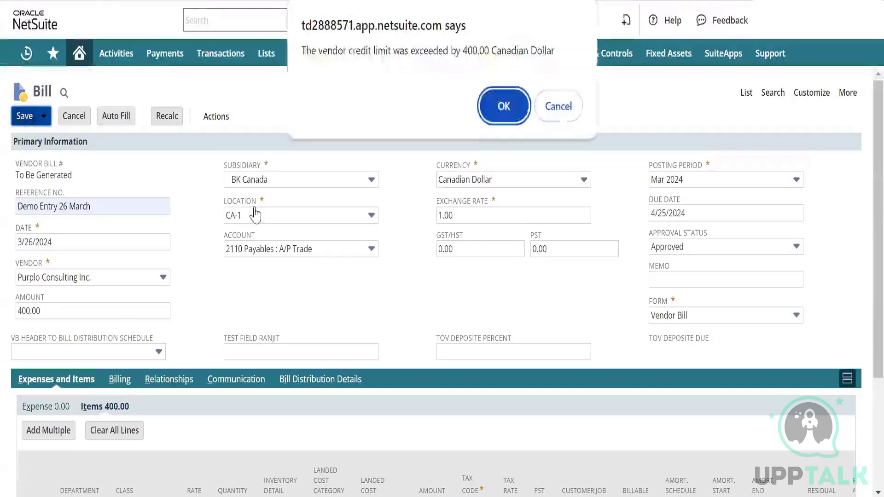
{"action": "left_click", "coordinate": [504, 113]}
Step: Try to change the insurance fees line's rate to 200 and save the bill again
{"action": "scroll", "coordinate": [311, 304], "scroll_direction": "down", "scroll_amount": 3}
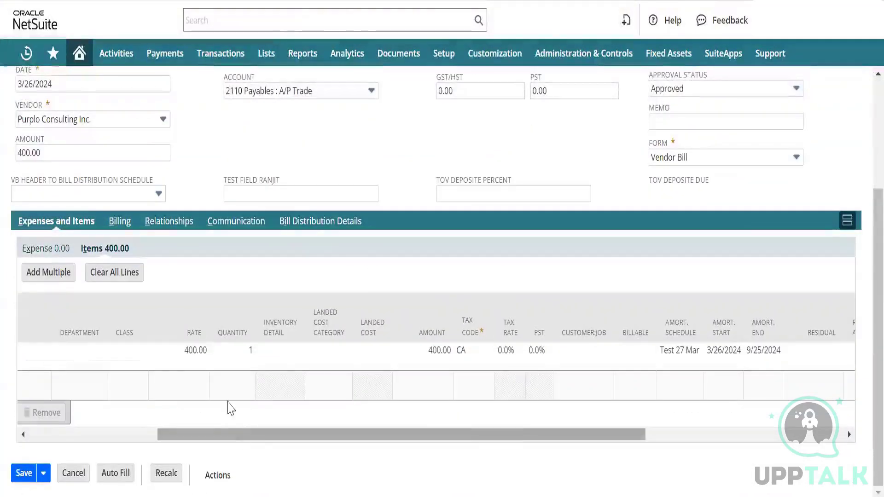
{"action": "left_click", "coordinate": [184, 351]}
{"action": "type", "text": "2"}
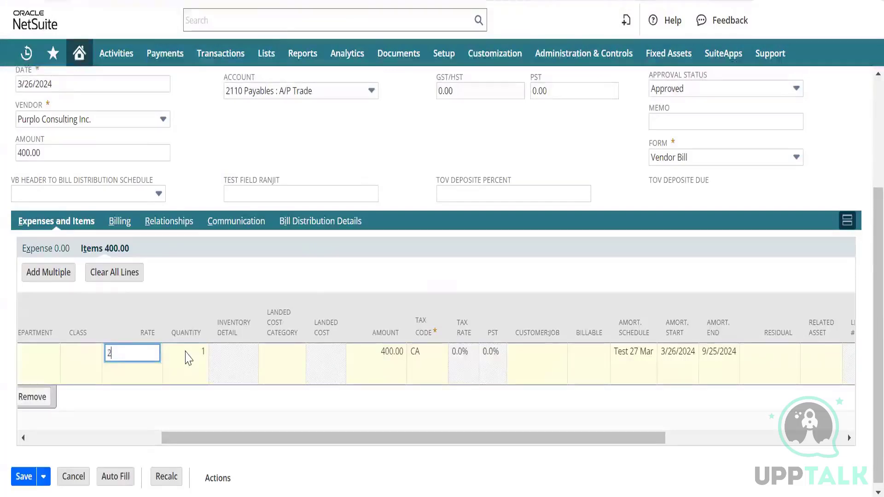
{"action": "left_click", "coordinate": [188, 358]}
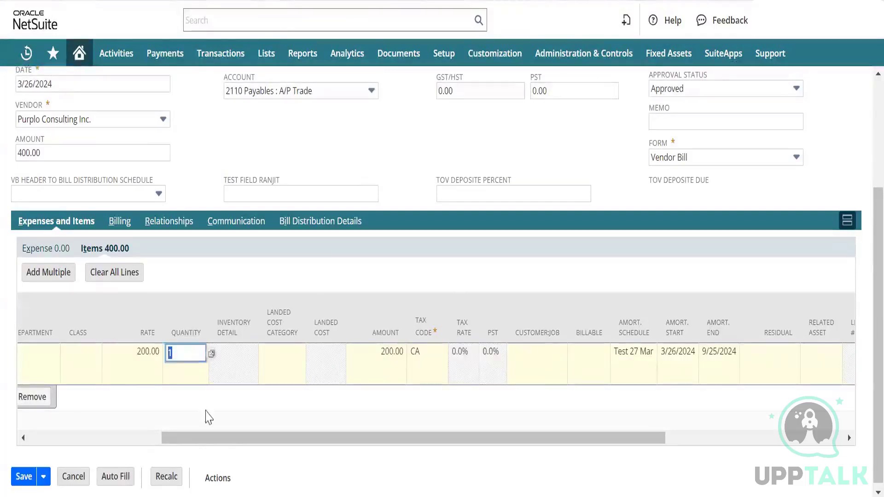
{"action": "left_click_drag", "start_coordinate": [214, 442], "coordinate": [81, 441]}
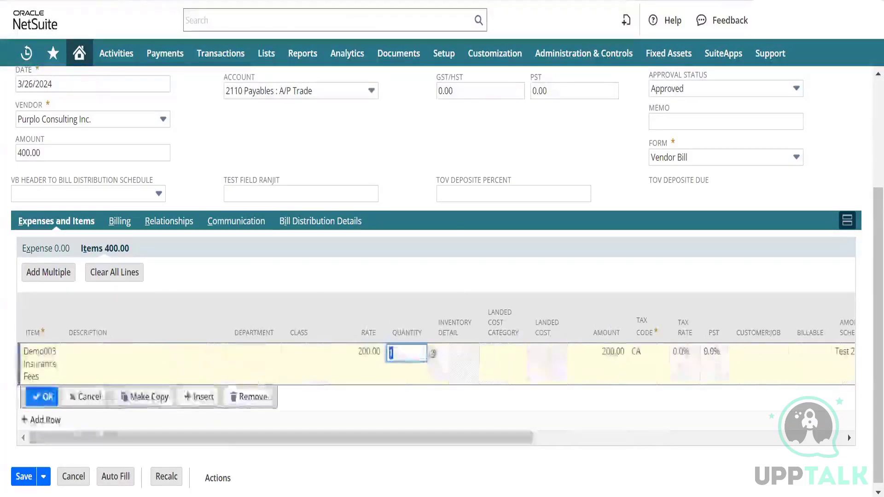
{"action": "left_click", "coordinate": [40, 399]}
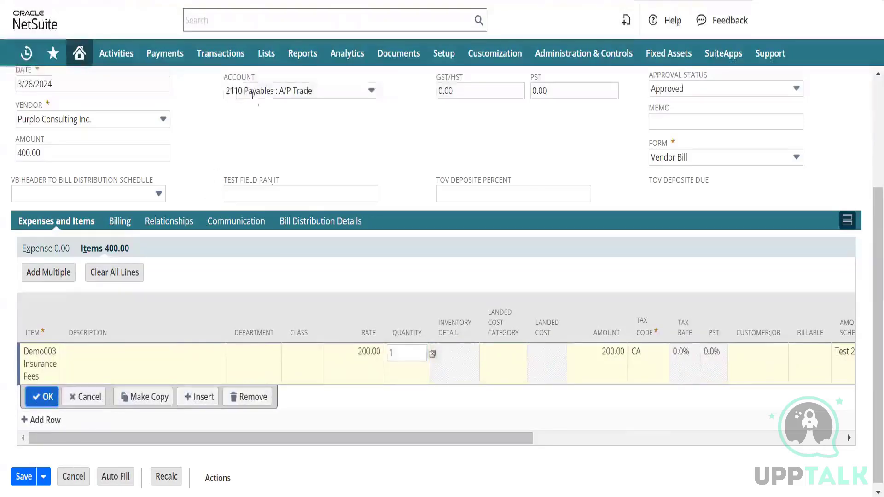
{"action": "scroll", "coordinate": [217, 144], "scroll_direction": "up", "scroll_amount": 3}
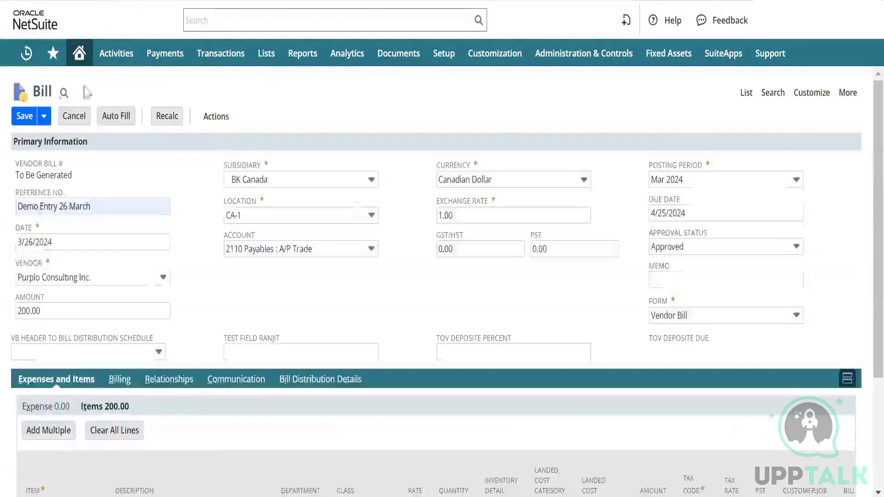
{"action": "left_click", "coordinate": [29, 117]}
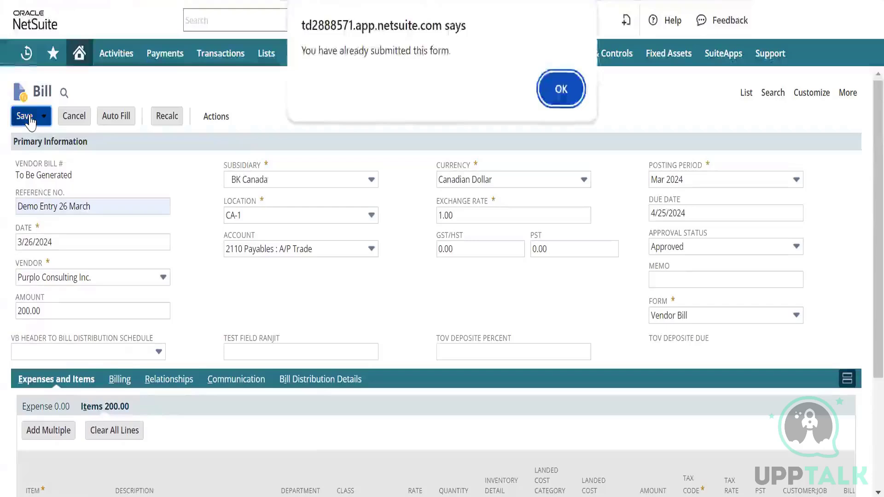
{"action": "left_click", "coordinate": [561, 89]}
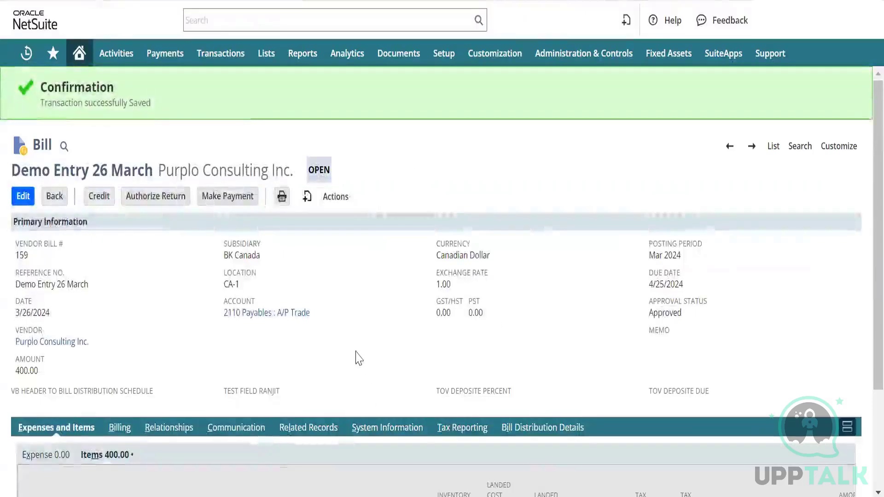
Step: Review the saved bill's amortization columns and open the bill's GL impact in a new browser tab
{"action": "scroll", "coordinate": [356, 356], "scroll_direction": "down", "scroll_amount": 3}
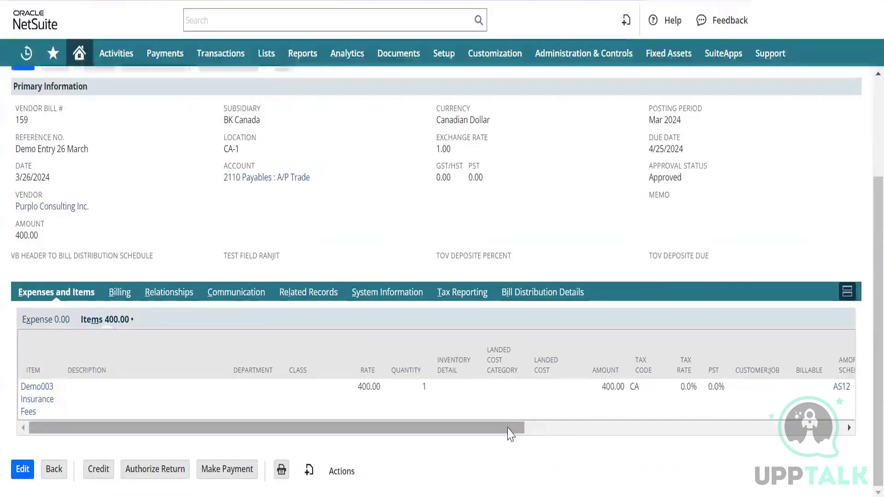
{"action": "left_click_drag", "start_coordinate": [511, 428], "coordinate": [667, 384]}
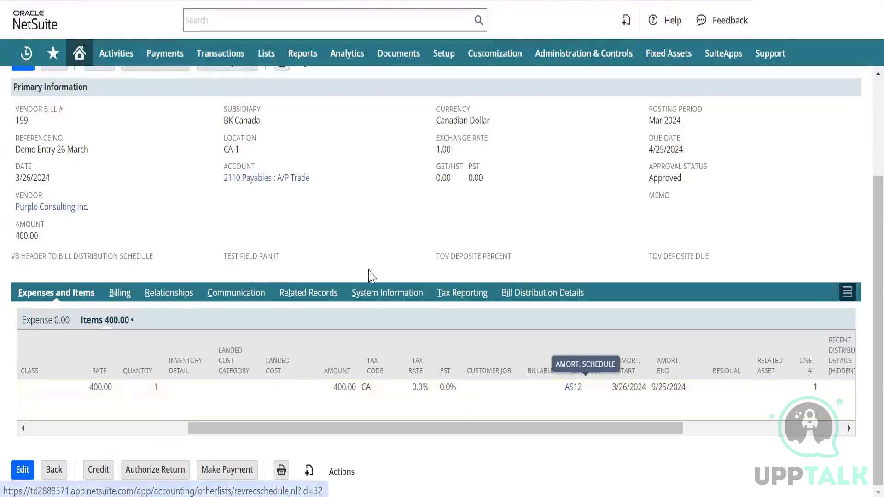
{"action": "scroll", "coordinate": [338, 193], "scroll_direction": "up", "scroll_amount": 3}
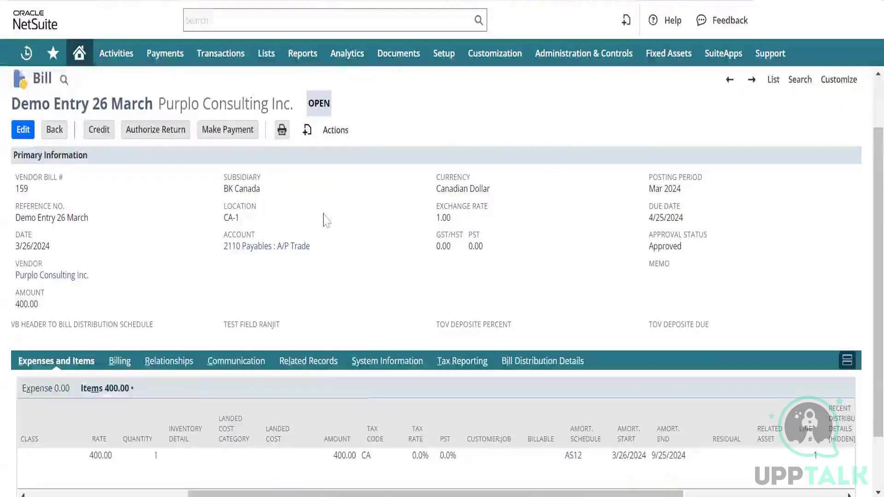
{"action": "left_click", "coordinate": [306, 131]}
{"action": "mouse_move", "coordinate": [346, 131]}
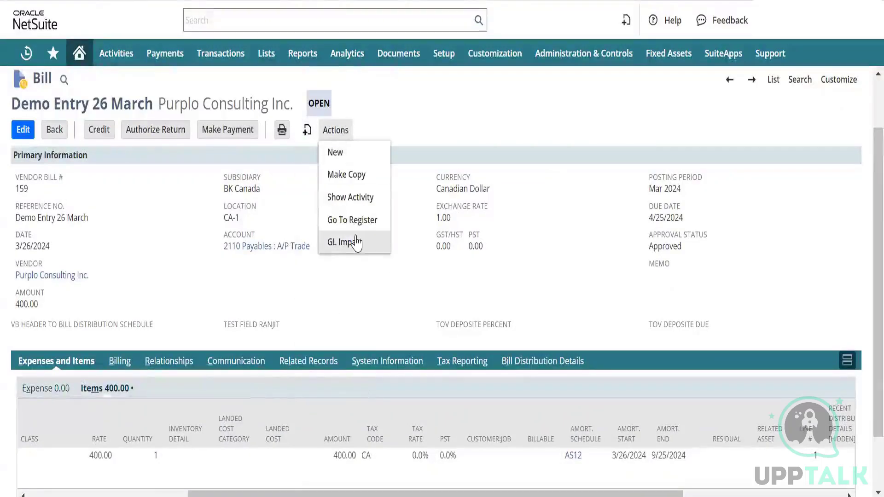
{"action": "right_click", "coordinate": [355, 243]}
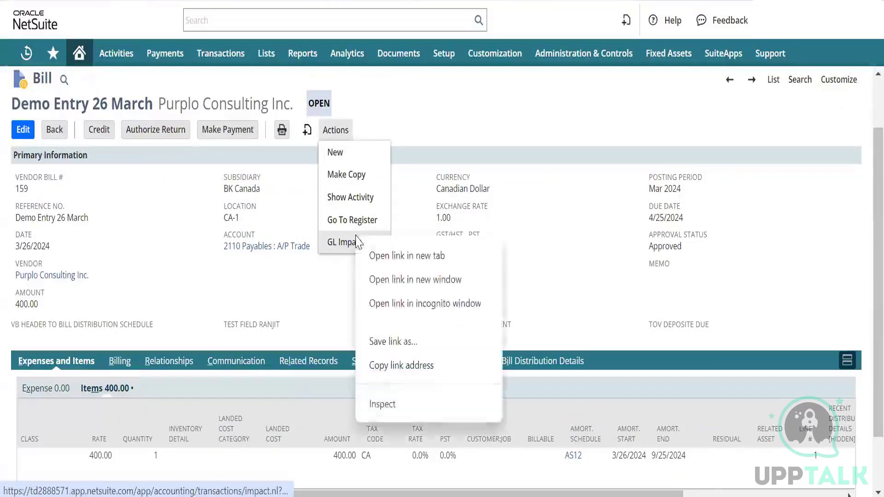
{"action": "left_click", "coordinate": [375, 252]}
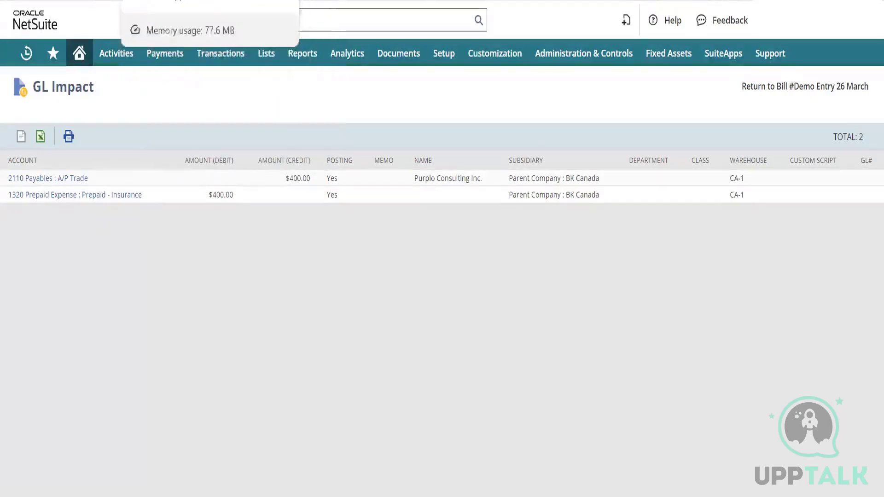
Step: Return to the bill, open the insurance line's amortization schedule in a new browser tab and examine its details and monthly amounts
{"action": "left_click", "coordinate": [138, 0]}
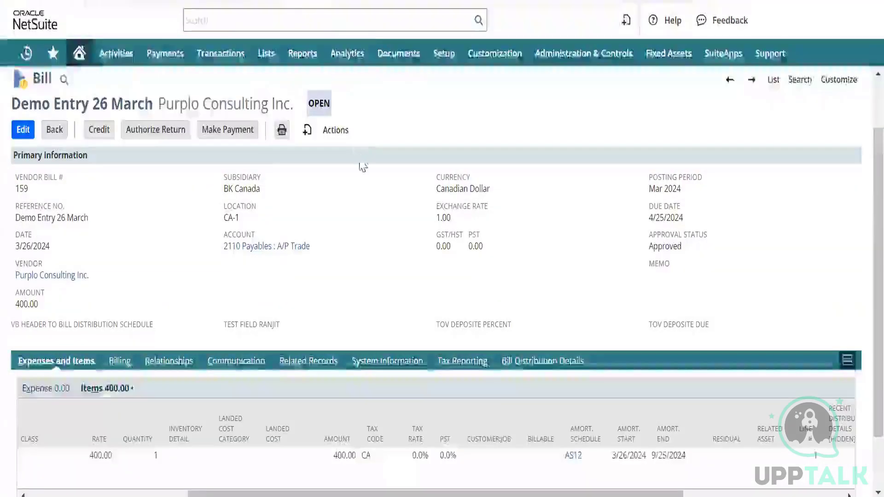
{"action": "right_click", "coordinate": [573, 456]}
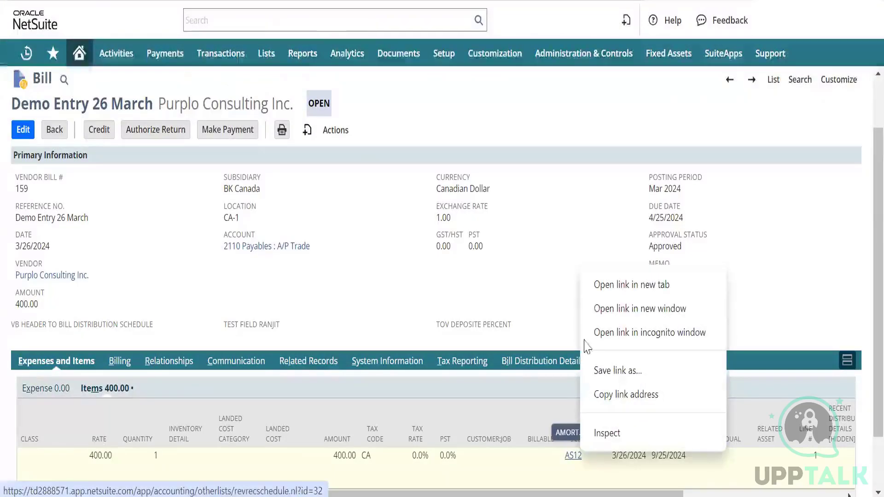
{"action": "left_click", "coordinate": [618, 286]}
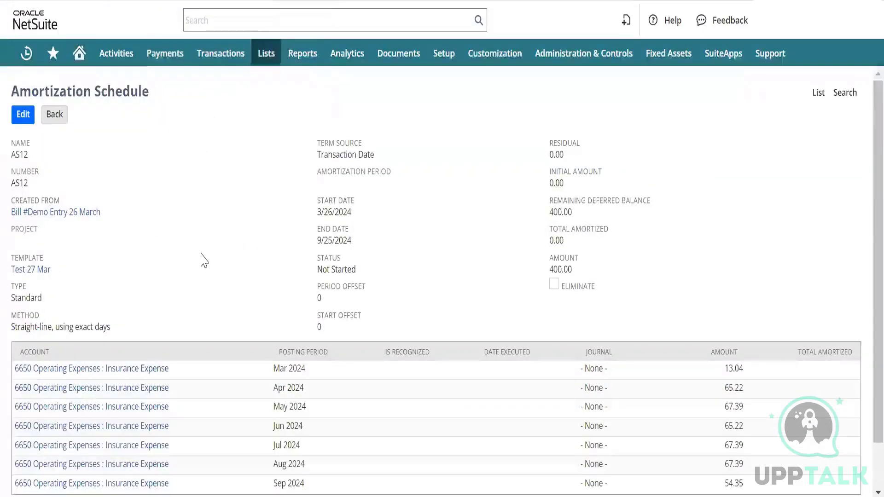
{"action": "scroll", "coordinate": [204, 260], "scroll_direction": "down", "scroll_amount": 2}
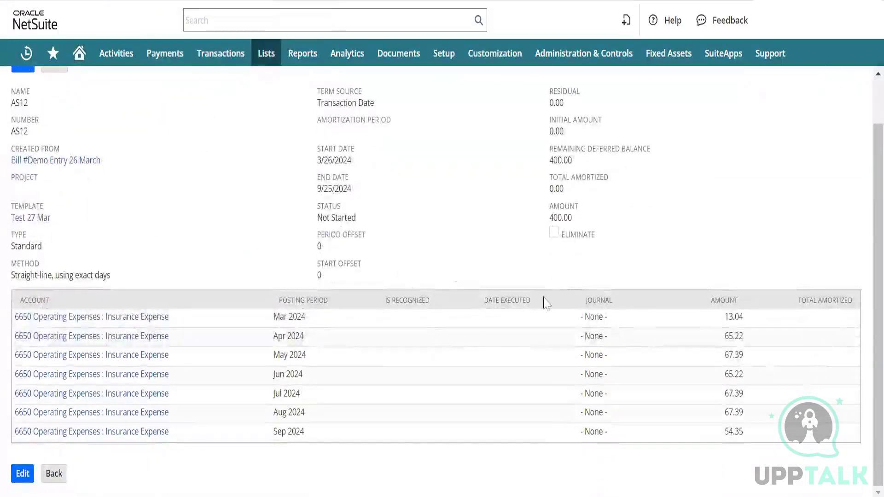
{"action": "scroll", "coordinate": [557, 278], "scroll_direction": "up", "scroll_amount": 1}
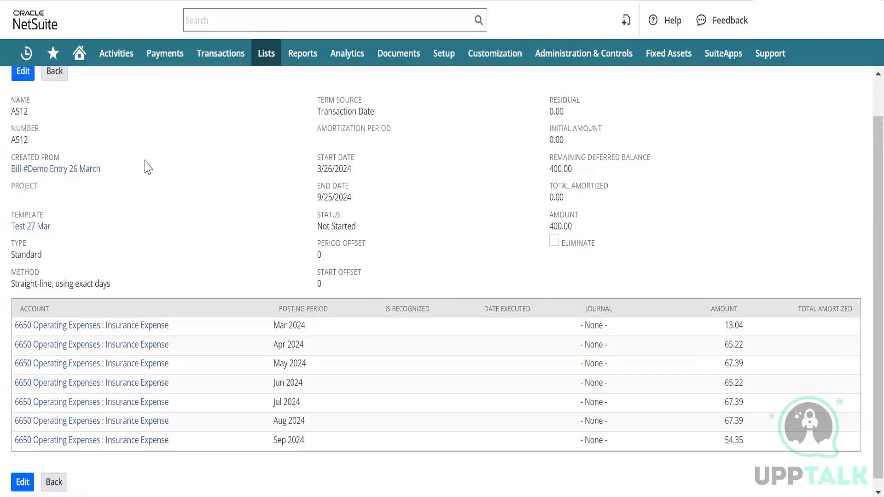
{"action": "scroll", "coordinate": [208, 196], "scroll_direction": "up", "scroll_amount": 2}
{"action": "scroll", "coordinate": [208, 196], "scroll_direction": "down", "scroll_amount": 1}
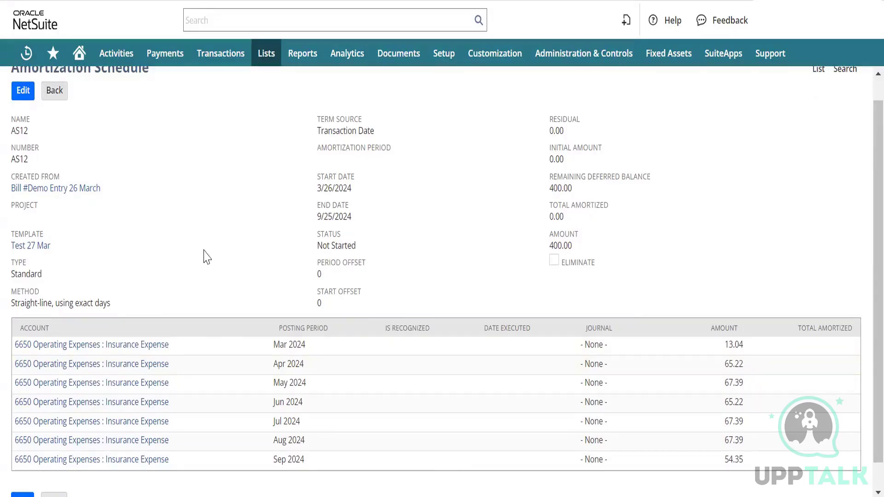
Step: Open the Create Amortization Journal Entries page
{"action": "mouse_move", "coordinate": [201, 58]}
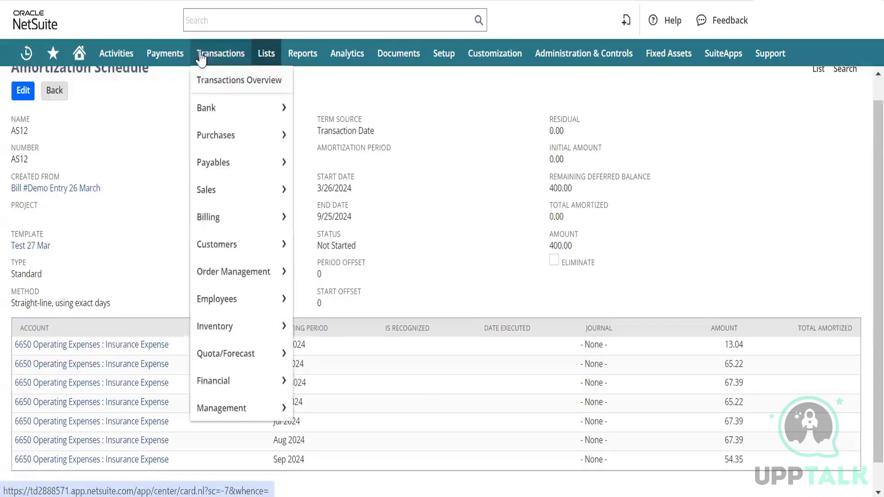
{"action": "mouse_move", "coordinate": [225, 380]}
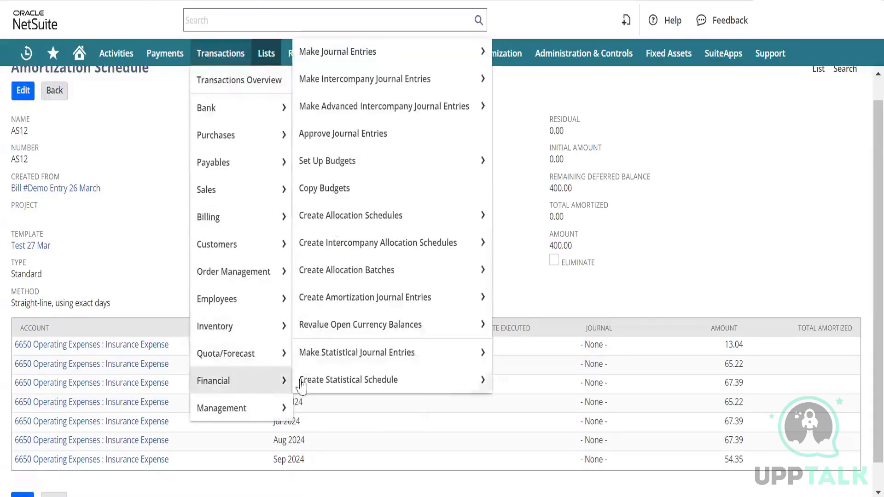
{"action": "mouse_move", "coordinate": [416, 267]}
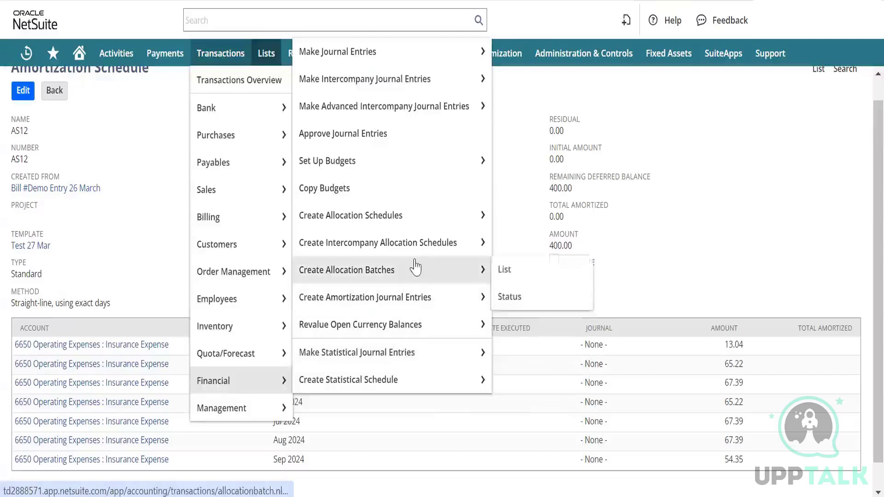
{"action": "mouse_move", "coordinate": [407, 297]}
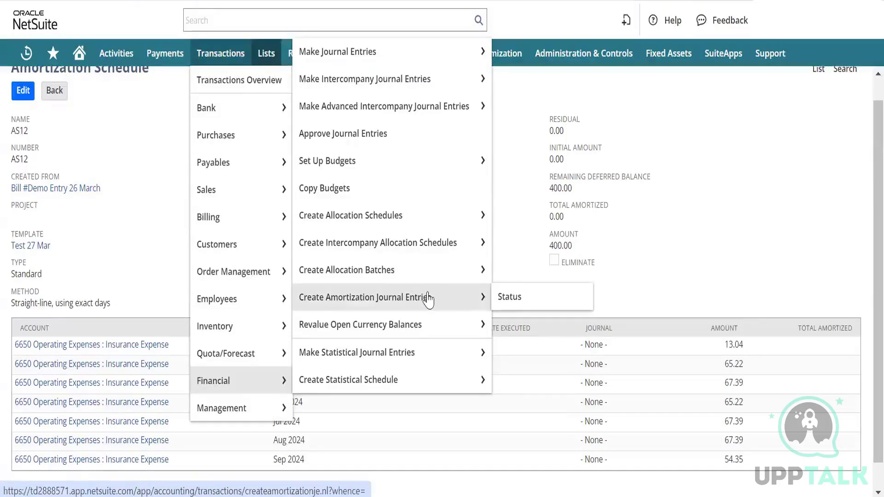
{"action": "left_click", "coordinate": [428, 297]}
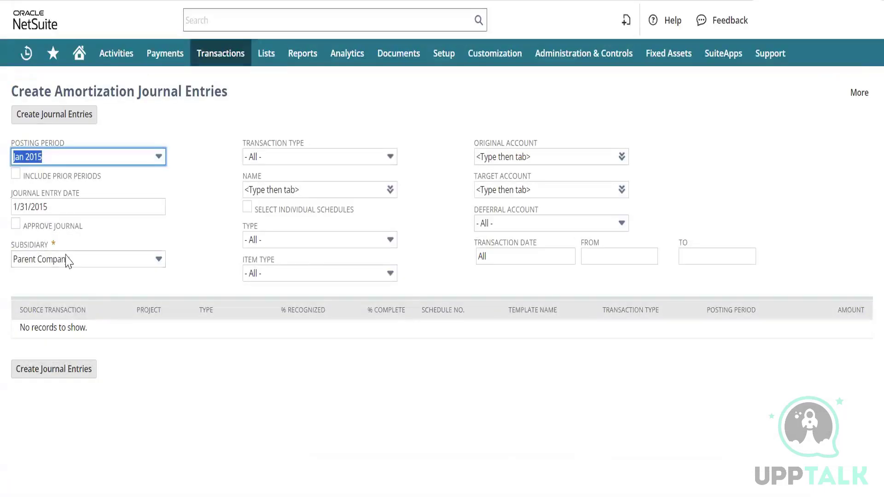
Step: Set the amortization journal's posting period to Mar 2024 and its subsidiary to BK Canada
{"action": "left_click", "coordinate": [121, 160]}
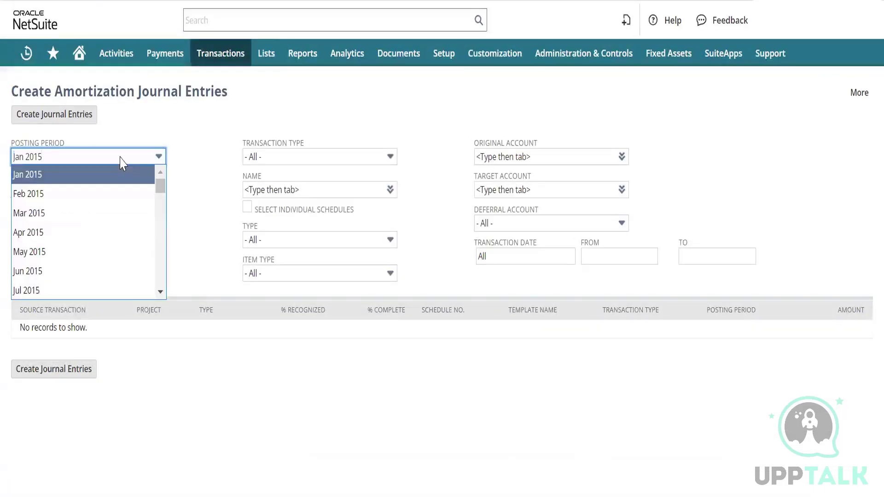
{"action": "key", "text": "ctrl+f"}
{"action": "type", "text": "m"}
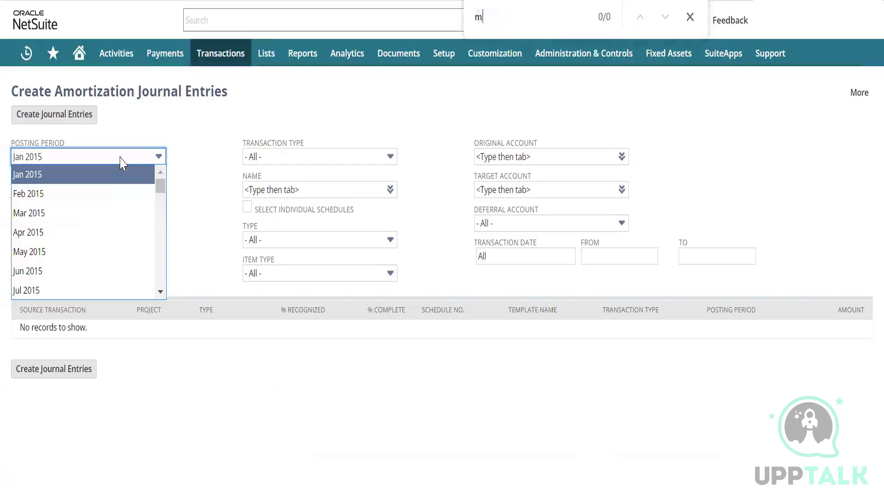
{"action": "type", "text": "ar"}
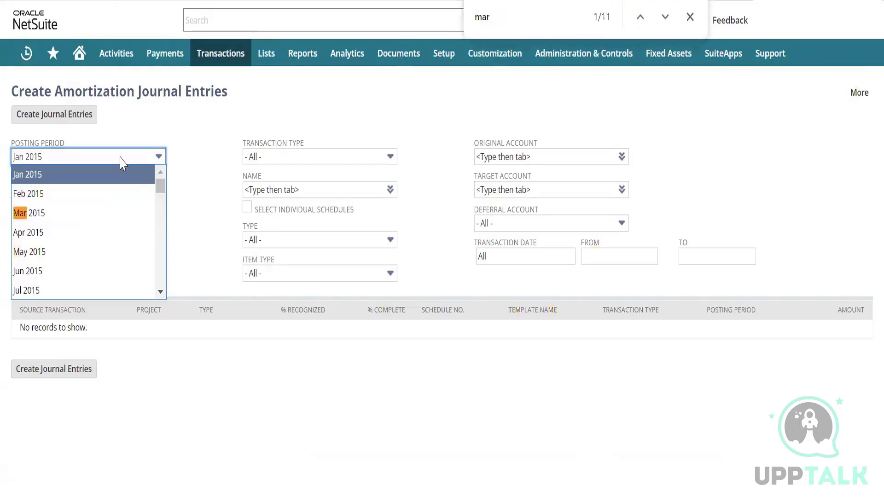
{"action": "type", "text": " 2024"}
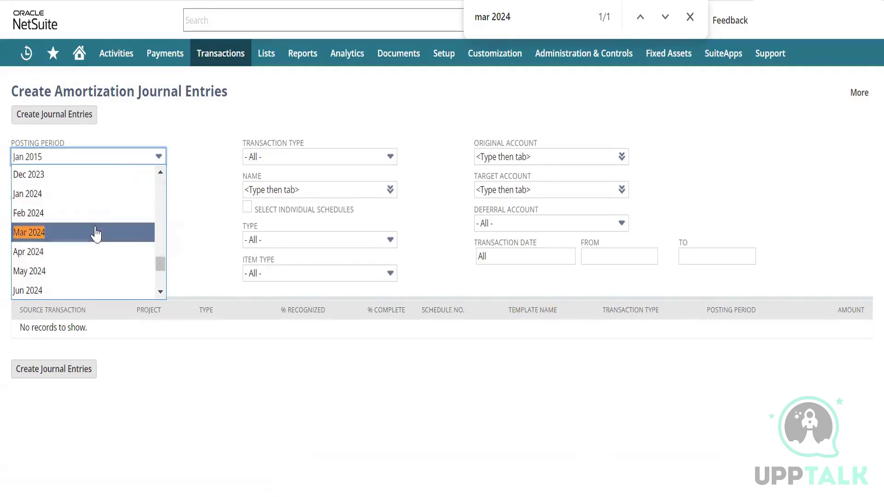
{"action": "left_click", "coordinate": [96, 232]}
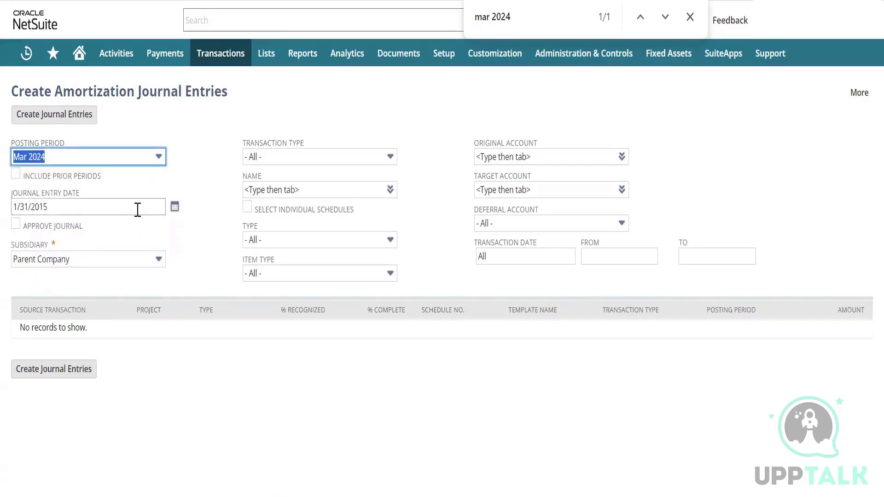
{"action": "left_click", "coordinate": [105, 259]}
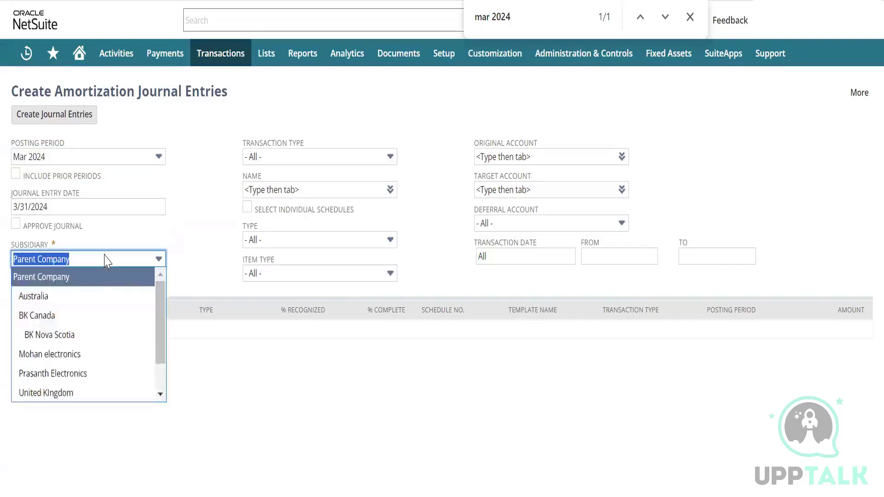
{"action": "left_click", "coordinate": [89, 317]}
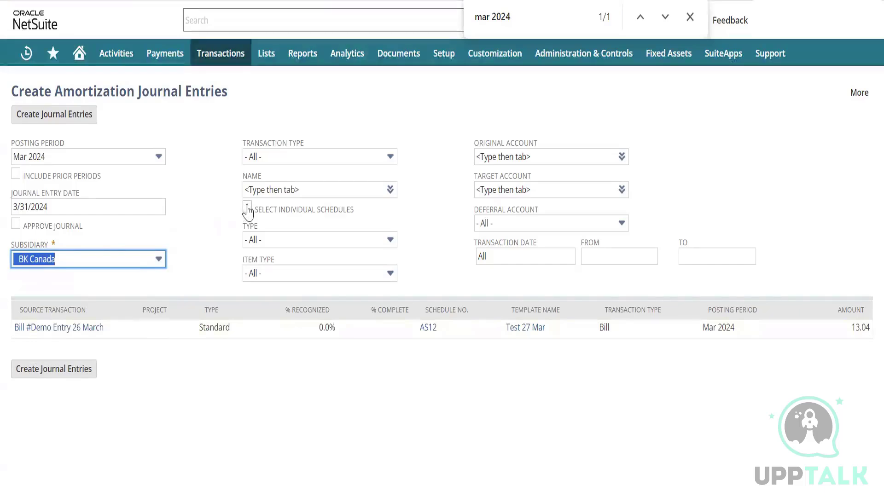
Step: Enable individual schedule selection and create journal entries for the Bill #Demo Entry 26 March schedule
{"action": "left_click", "coordinate": [247, 209]}
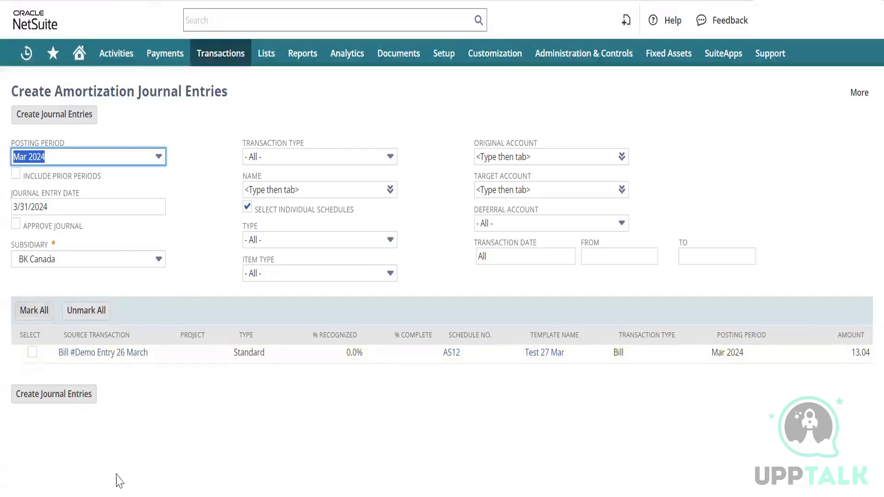
{"action": "left_click", "coordinate": [32, 353]}
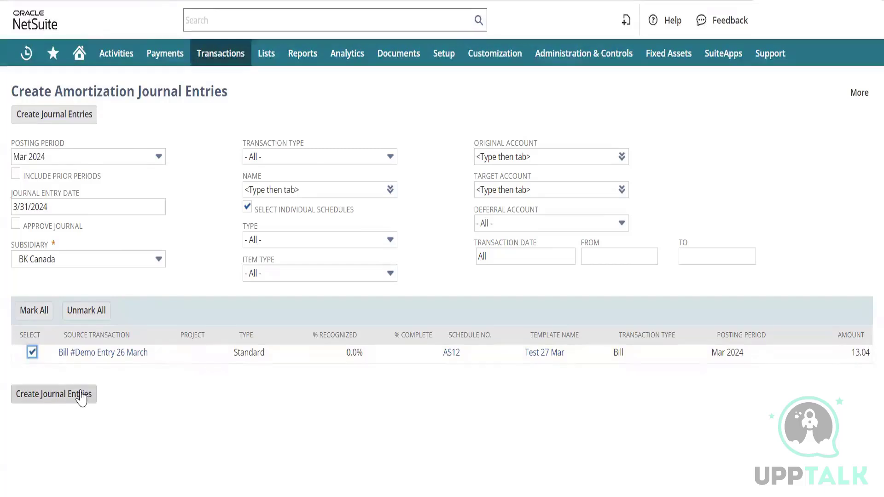
{"action": "left_click", "coordinate": [46, 208]}
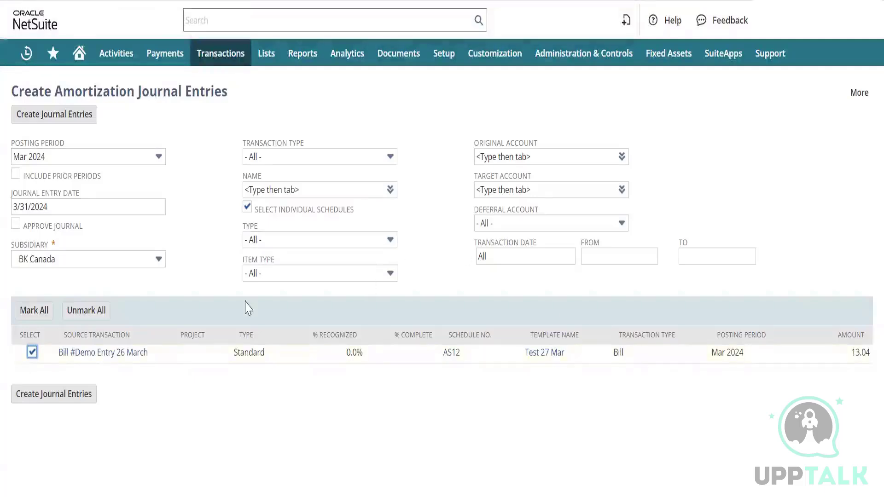
{"action": "left_click", "coordinate": [35, 397]}
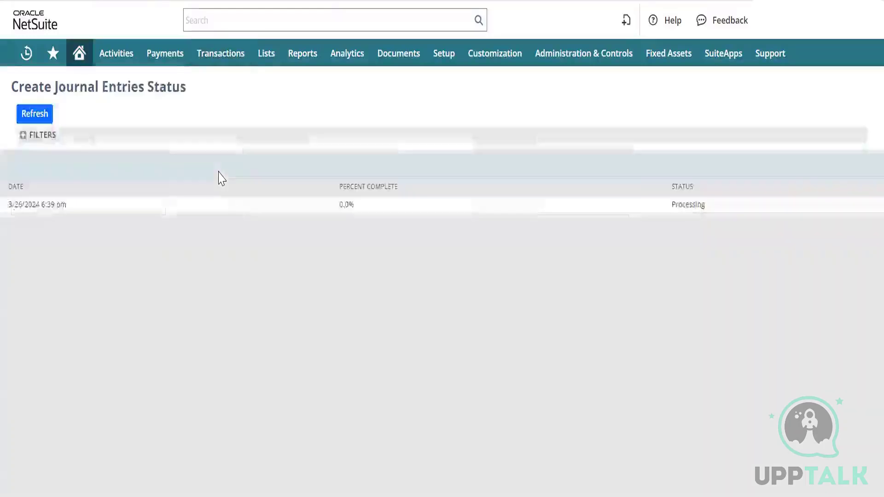
Step: Refresh the journal creation status until processing completes, and open the journal entry generated for the processed schedule
{"action": "left_click", "coordinate": [40, 115]}
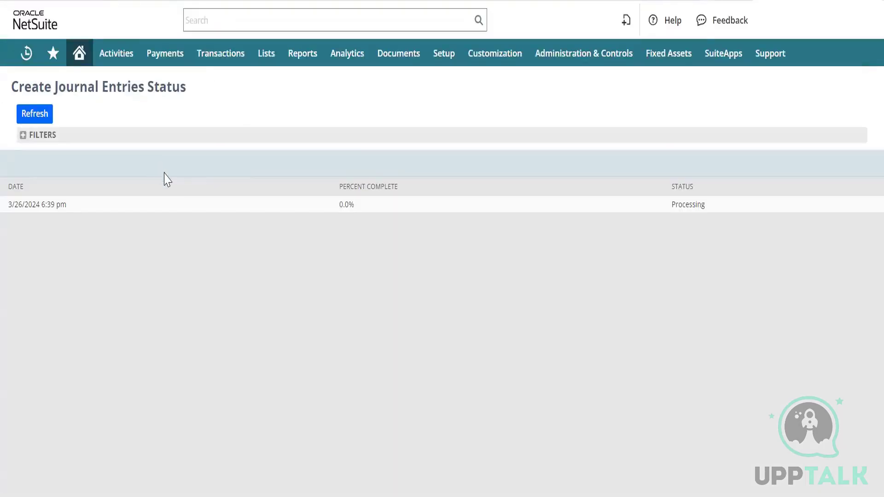
{"action": "left_click", "coordinate": [30, 109]}
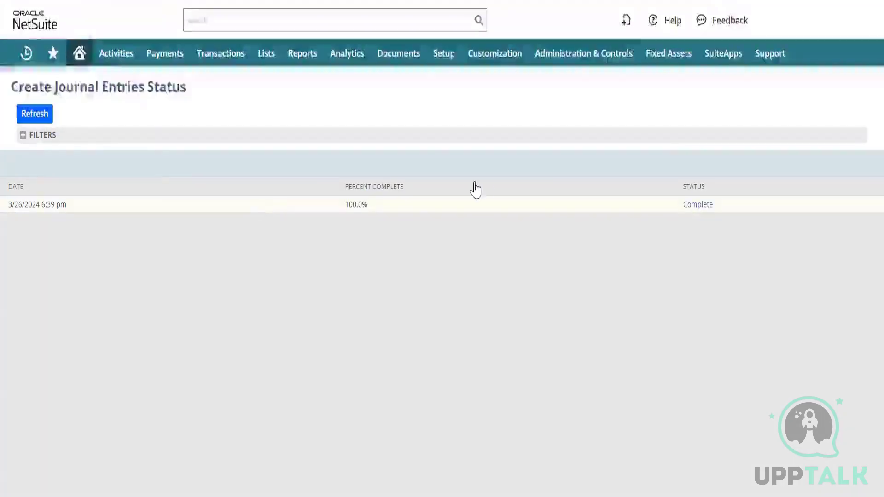
{"action": "left_click", "coordinate": [696, 205]}
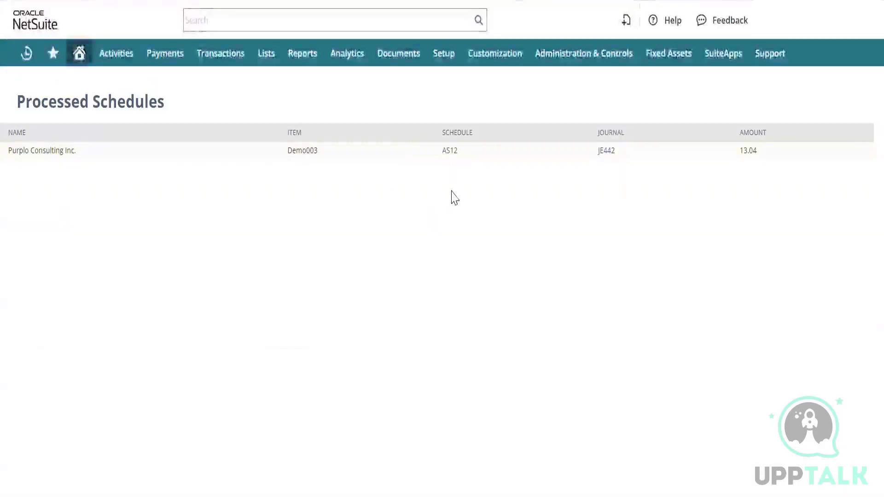
{"action": "mouse_move", "coordinate": [604, 155]}
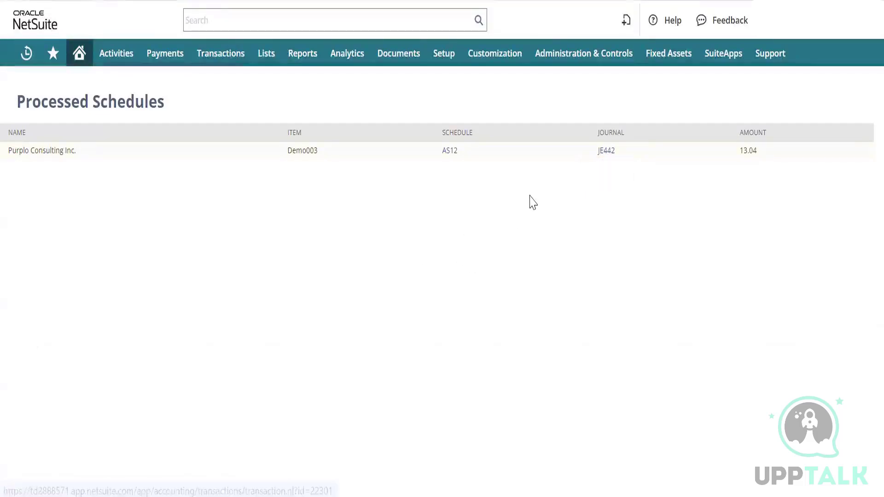
{"action": "left_click", "coordinate": [606, 151]}
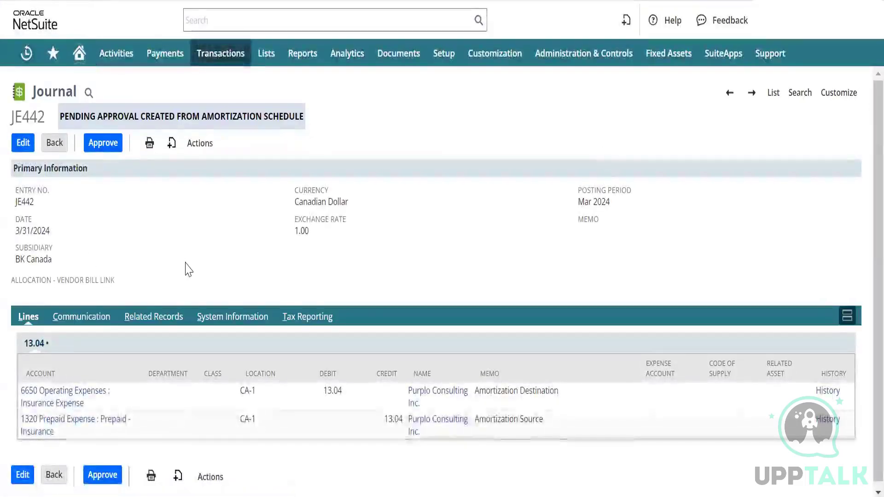
{"action": "key", "text": "F5"}
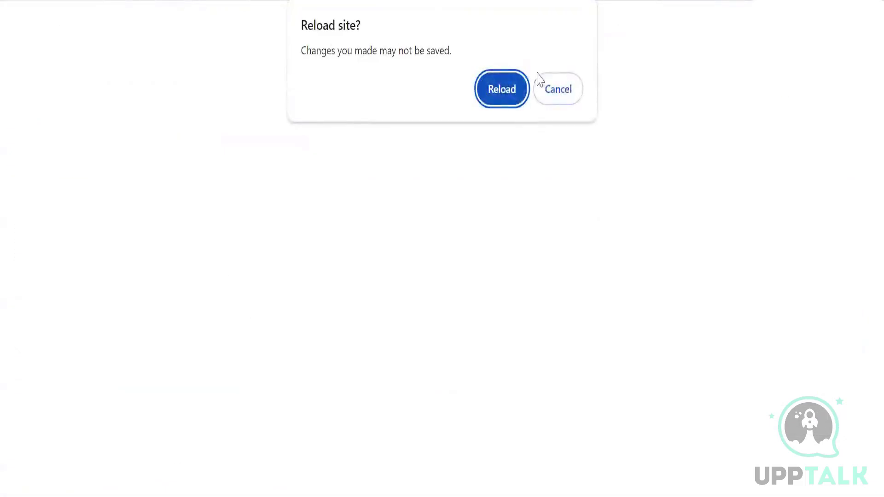
{"action": "left_click", "coordinate": [557, 89]}
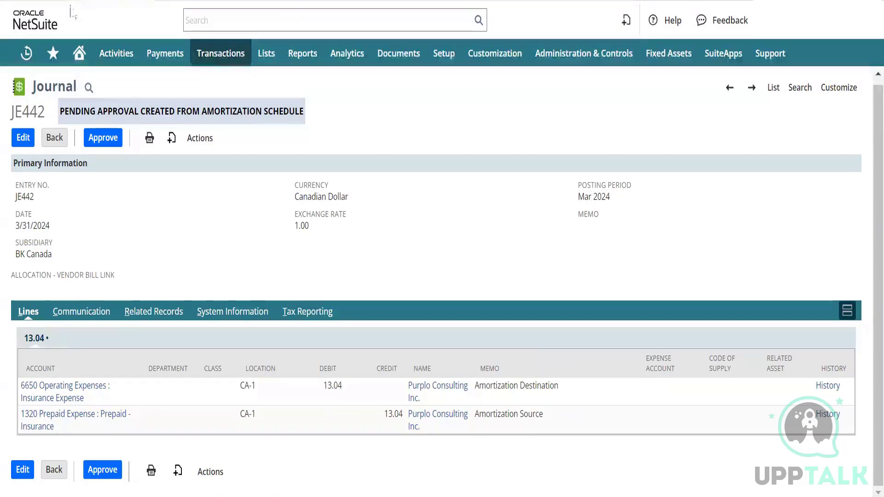
Step: Go to the home dashboard and open its personalization options
{"action": "left_click", "coordinate": [80, 60]}
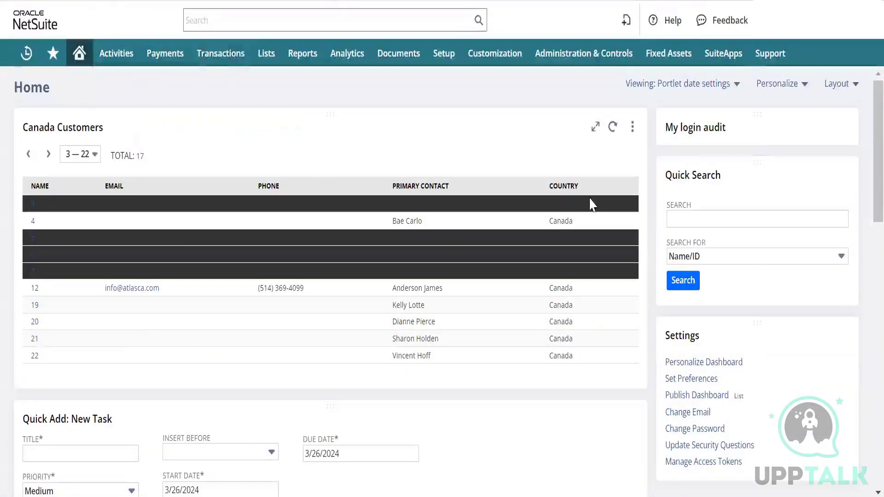
{"action": "left_click", "coordinate": [722, 88]}
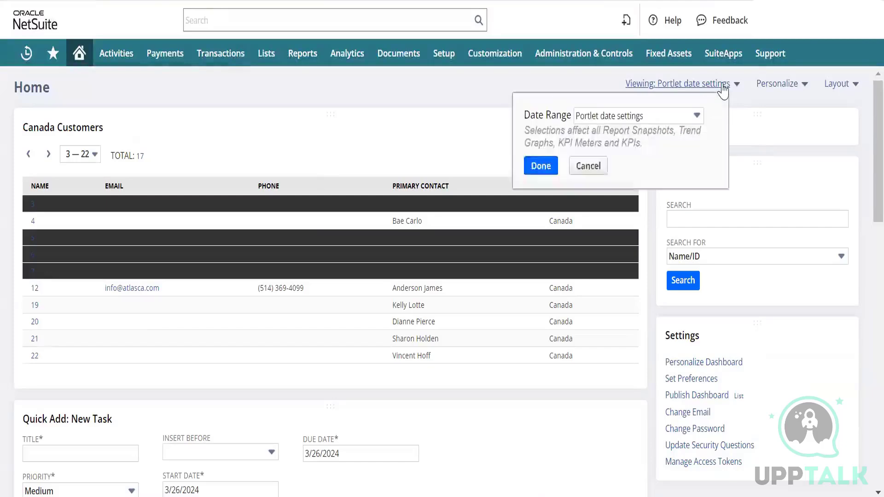
{"action": "left_click", "coordinate": [788, 89]}
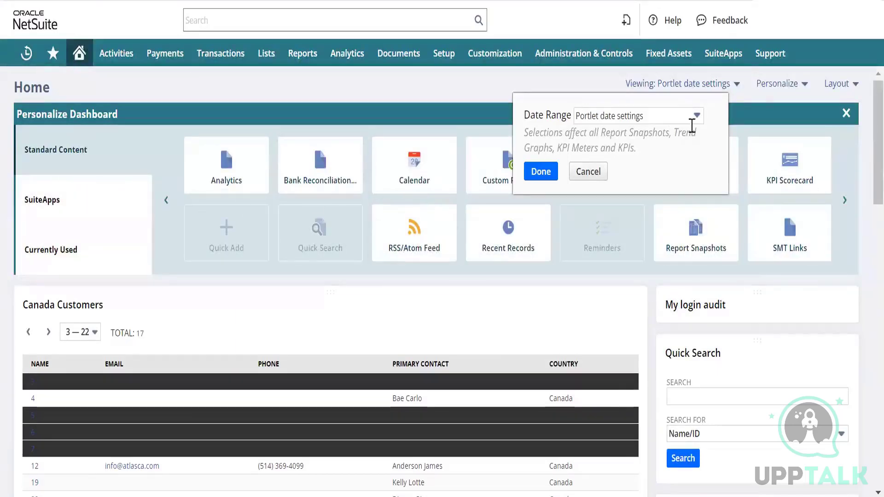
{"action": "left_click", "coordinate": [574, 85]}
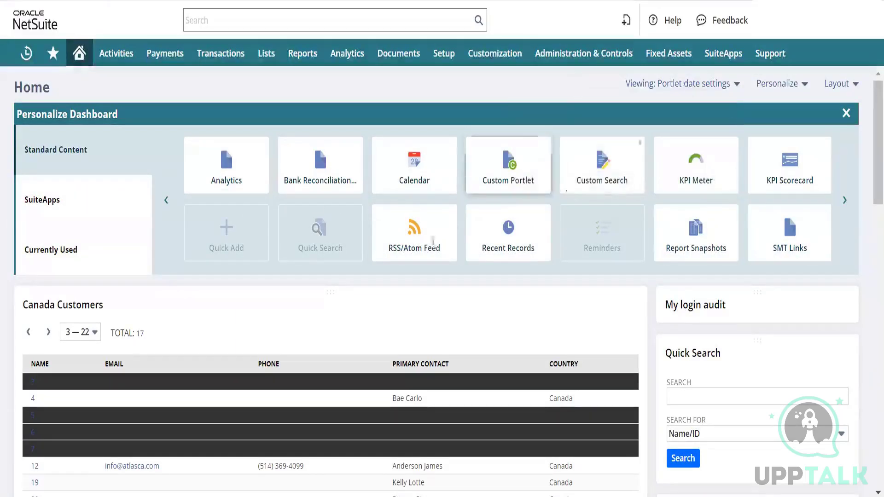
Step: Examine the available standard content portlets and the portlets already placed on the home dashboard
{"action": "scroll", "coordinate": [442, 211], "scroll_direction": "right", "scroll_amount": 5}
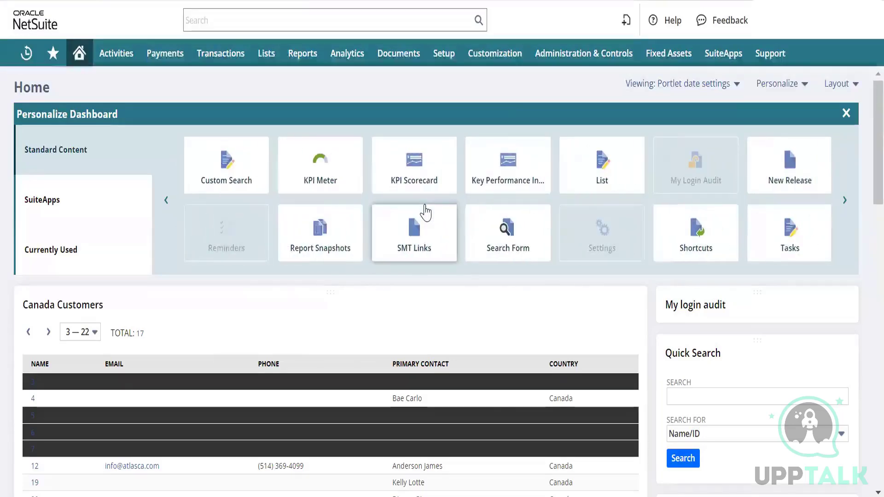
{"action": "scroll", "coordinate": [425, 213], "scroll_direction": "left", "scroll_amount": 3}
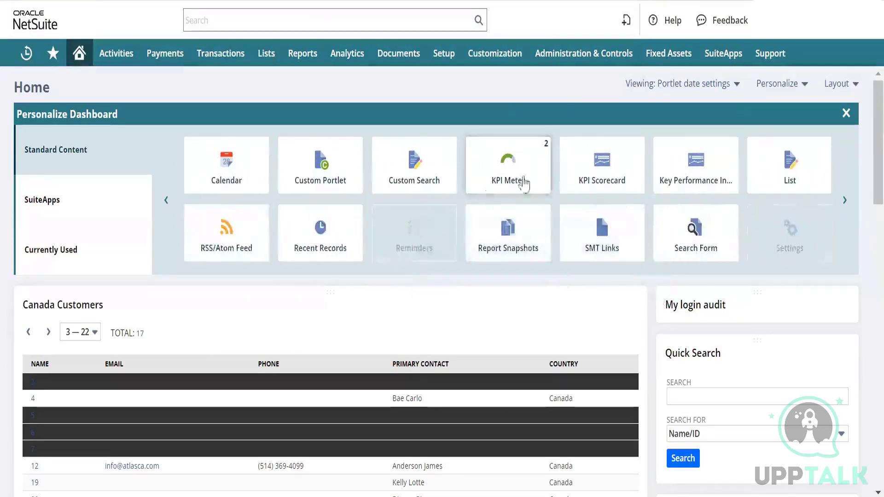
{"action": "scroll", "coordinate": [587, 203], "scroll_direction": "right", "scroll_amount": 3}
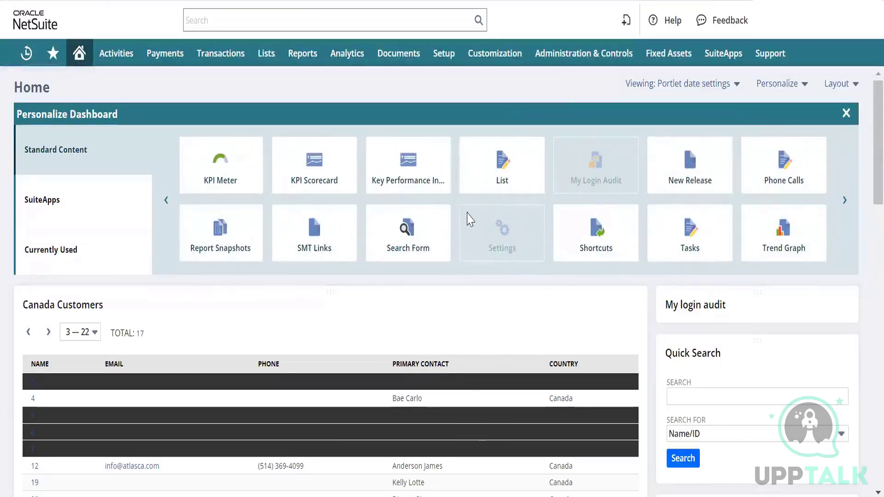
{"action": "scroll", "coordinate": [470, 219], "scroll_direction": "left", "scroll_amount": 2}
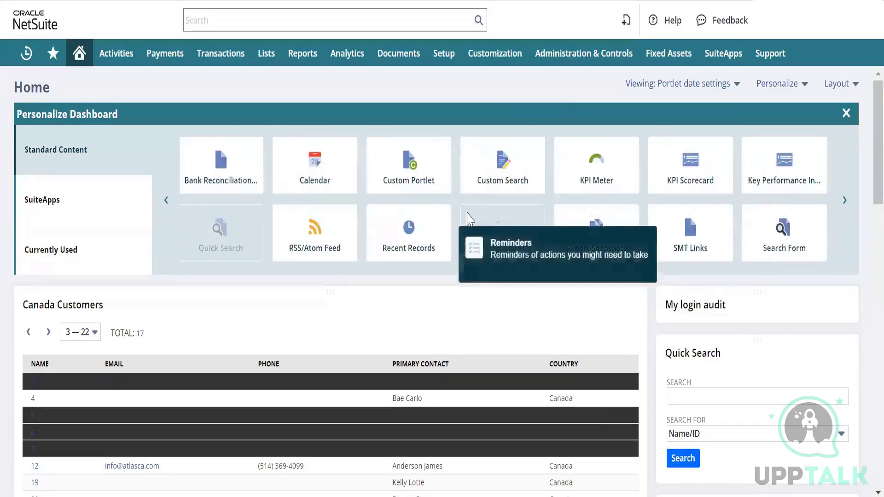
{"action": "scroll", "coordinate": [470, 220], "scroll_direction": "left", "scroll_amount": 1}
{"action": "scroll", "coordinate": [469, 220], "scroll_direction": "right", "scroll_amount": 2}
{"action": "scroll", "coordinate": [468, 220], "scroll_direction": "left", "scroll_amount": 2}
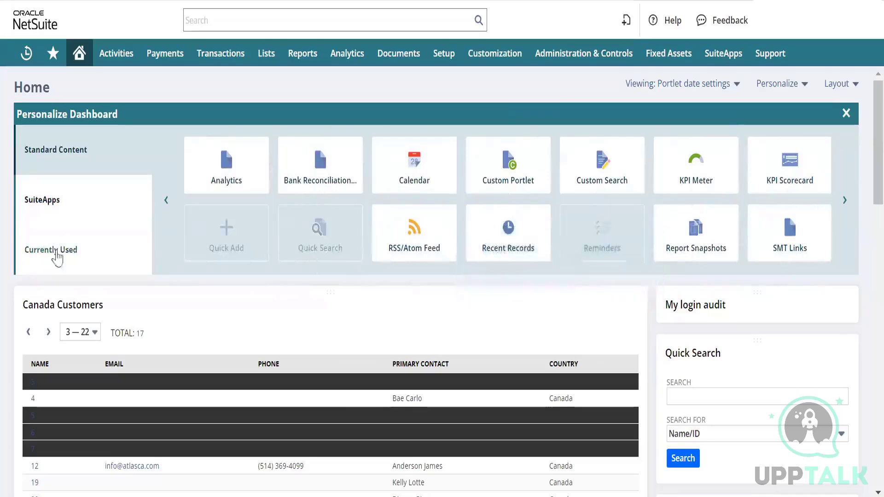
{"action": "scroll", "coordinate": [61, 255], "scroll_direction": "down", "scroll_amount": 5}
{"action": "scroll", "coordinate": [66, 259], "scroll_direction": "down", "scroll_amount": 4}
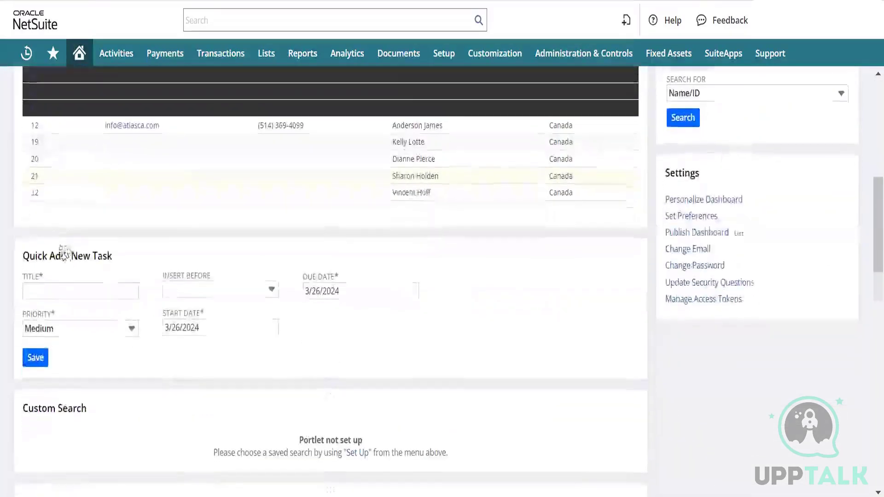
{"action": "scroll", "coordinate": [66, 259], "scroll_direction": "down", "scroll_amount": 3}
{"action": "scroll", "coordinate": [64, 259], "scroll_direction": "up", "scroll_amount": 8}
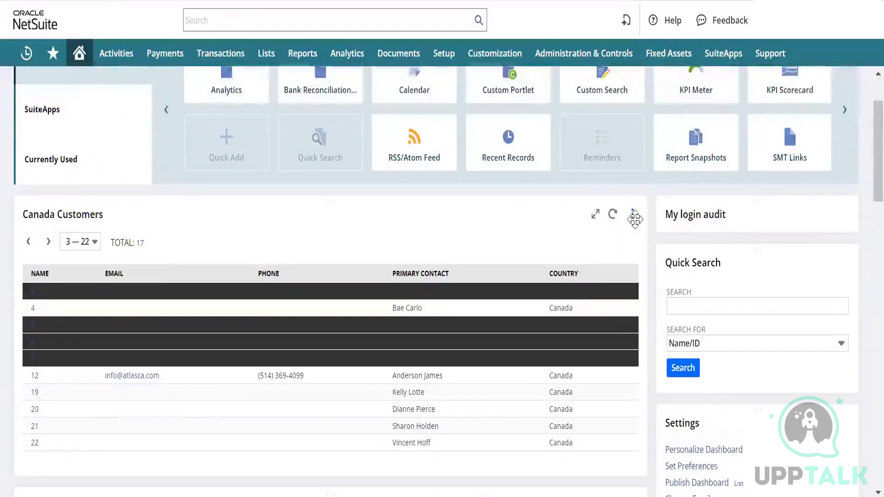
Step: Remove the Canada Customers and Quick Search portlets from the home dashboard
{"action": "mouse_move", "coordinate": [633, 214]}
{"action": "left_click", "coordinate": [617, 295]}
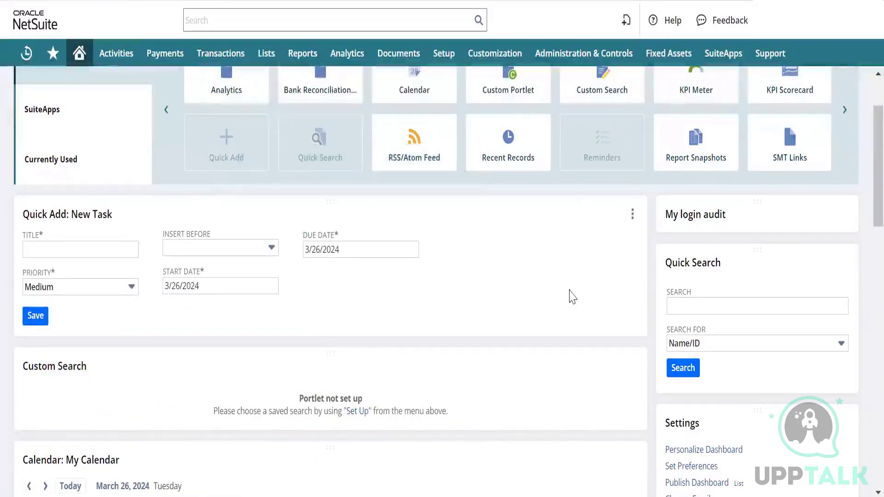
{"action": "scroll", "coordinate": [758, 345], "scroll_direction": "down", "scroll_amount": 2}
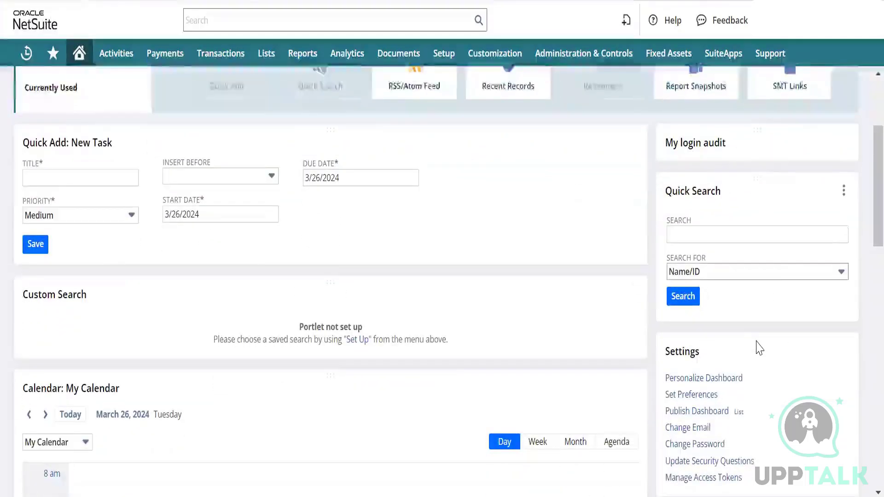
{"action": "scroll", "coordinate": [760, 349], "scroll_direction": "up", "scroll_amount": 2}
{"action": "left_click", "coordinate": [845, 274]}
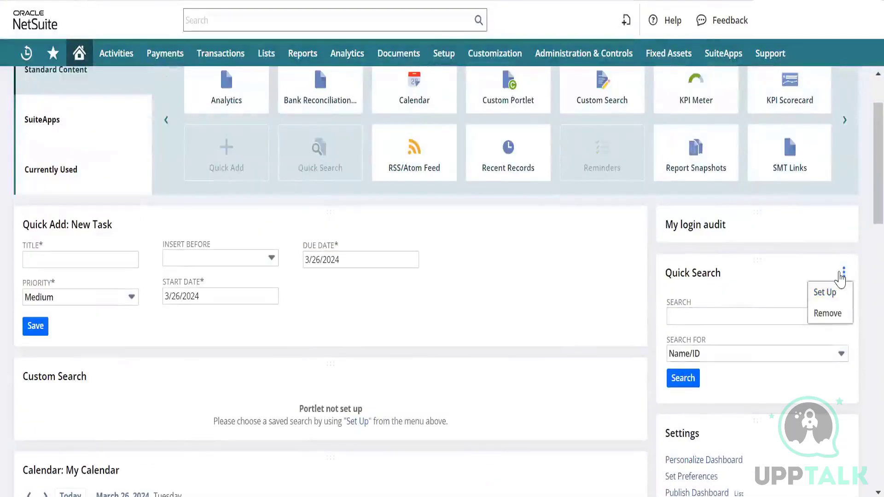
{"action": "left_click", "coordinate": [835, 315]}
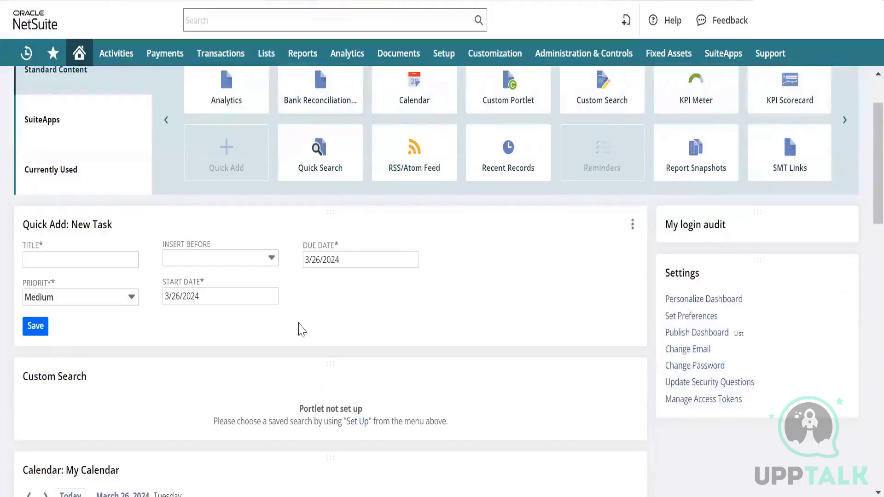
Step: Move the Reminders portlet from the end of the home dashboard to above the Quick Add portlet
{"action": "scroll", "coordinate": [154, 347], "scroll_direction": "down", "scroll_amount": 10}
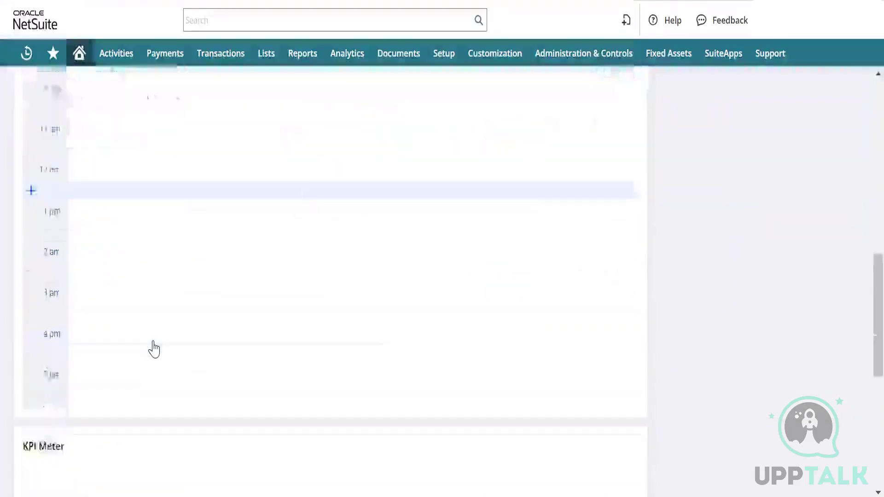
{"action": "scroll", "coordinate": [153, 347], "scroll_direction": "down", "scroll_amount": 7}
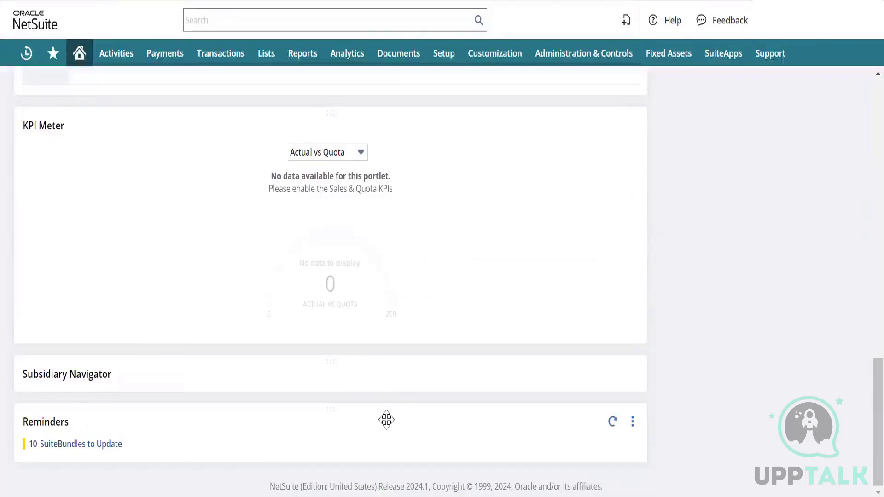
{"action": "left_click_drag", "start_coordinate": [386, 420], "coordinate": [421, 48]}
{"action": "scroll", "coordinate": [300, 129], "scroll_direction": "up", "scroll_amount": 5}
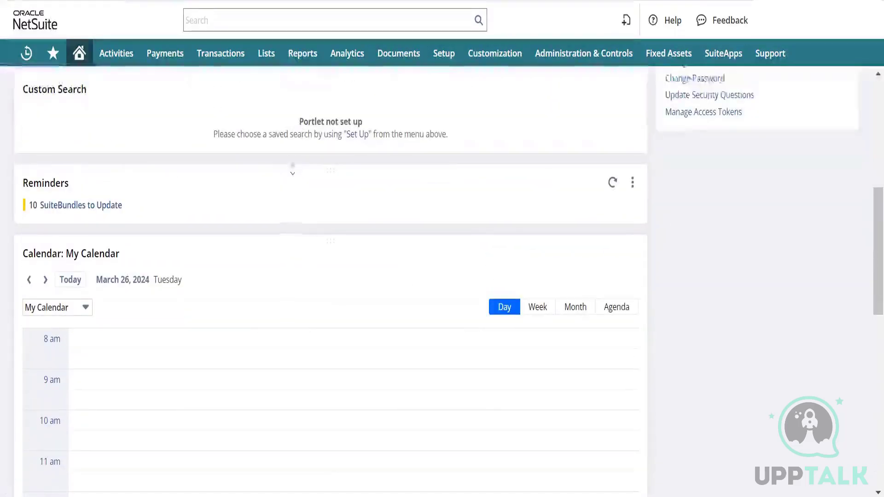
{"action": "left_click_drag", "start_coordinate": [292, 171], "coordinate": [292, 71]}
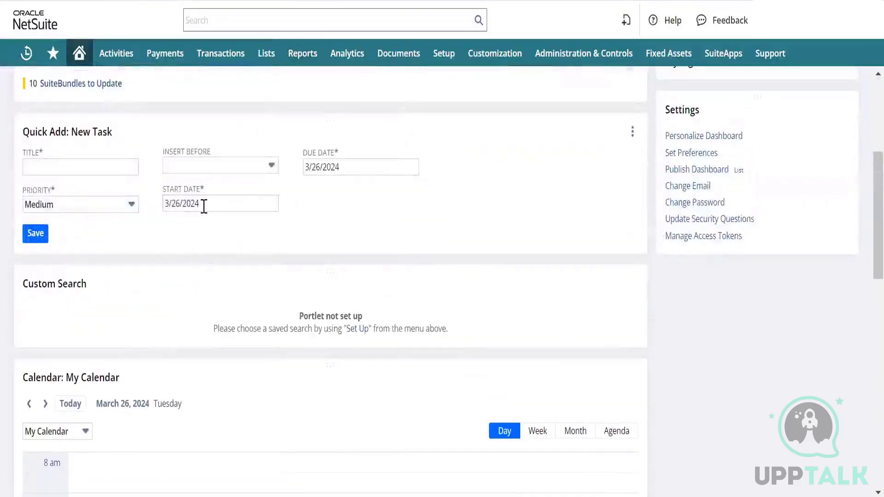
{"action": "scroll", "coordinate": [199, 307], "scroll_direction": "up", "scroll_amount": 5}
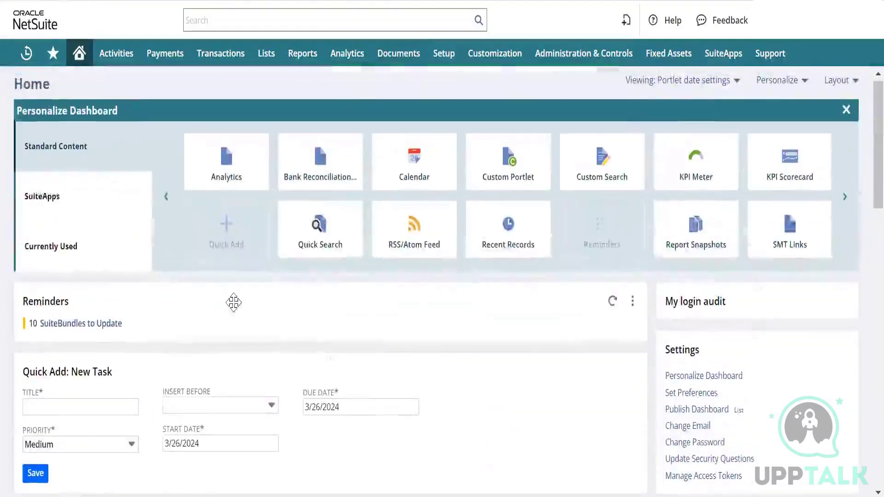
Step: Add Amortization Entries pending to the Reminders portlet's selections and save the setup
{"action": "left_click", "coordinate": [628, 299]}
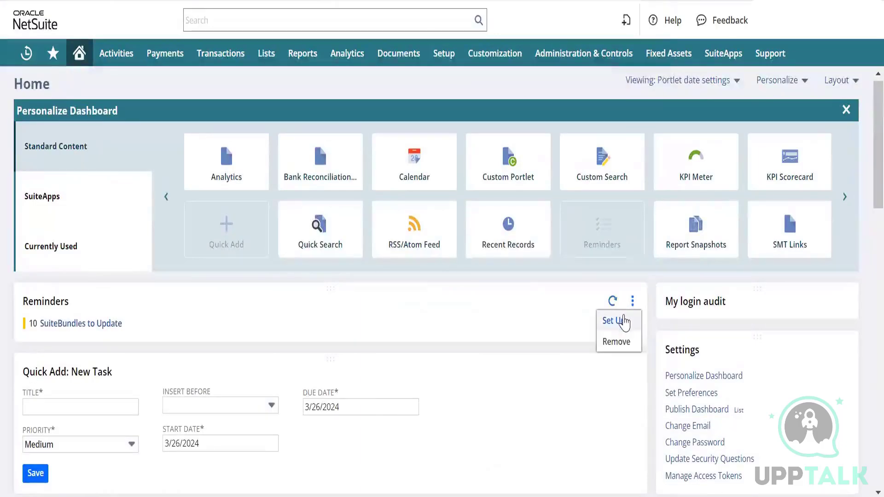
{"action": "left_click", "coordinate": [625, 321]}
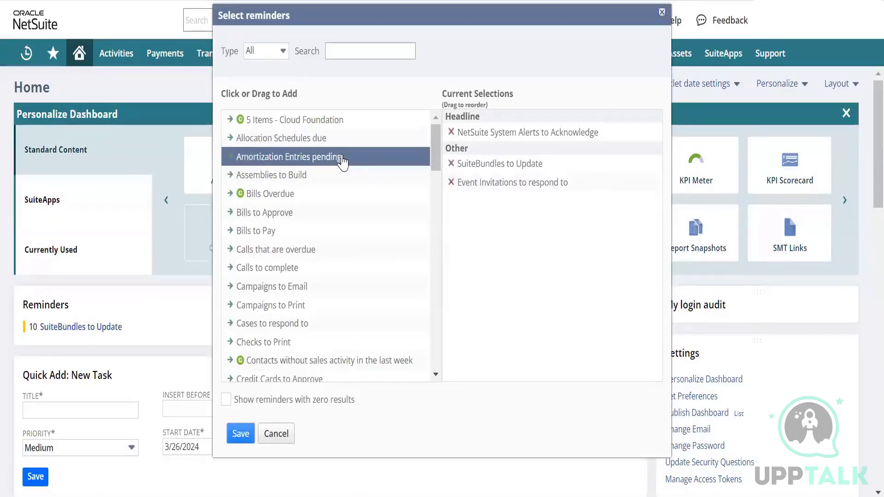
{"action": "left_click", "coordinate": [343, 159]}
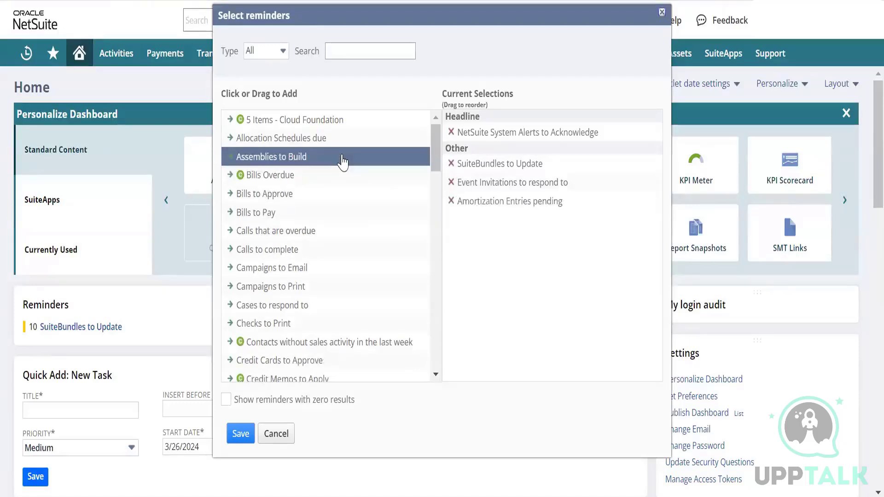
{"action": "left_click", "coordinate": [239, 433]}
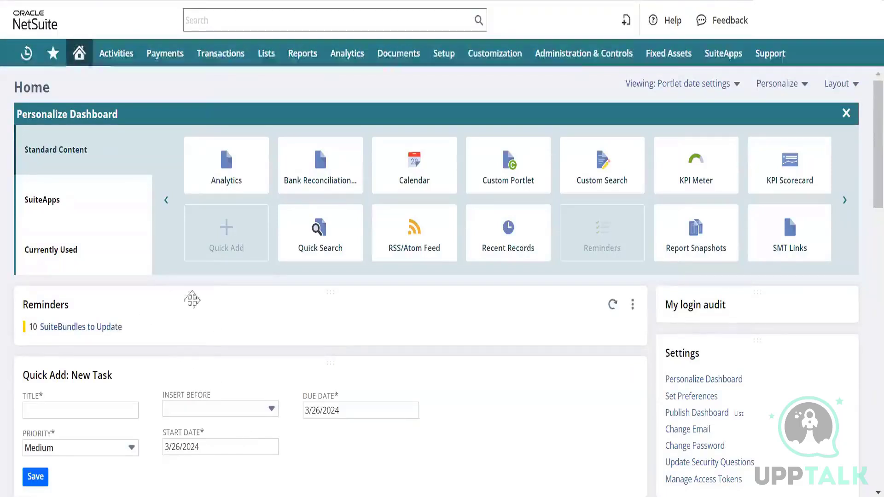
Step: Remove Event Invitations to respond to, SuiteBundles to Update and NetSuite System Alerts to Acknowledge from the Reminders selections, and save
{"action": "left_click", "coordinate": [632, 305]}
{"action": "left_click", "coordinate": [616, 324]}
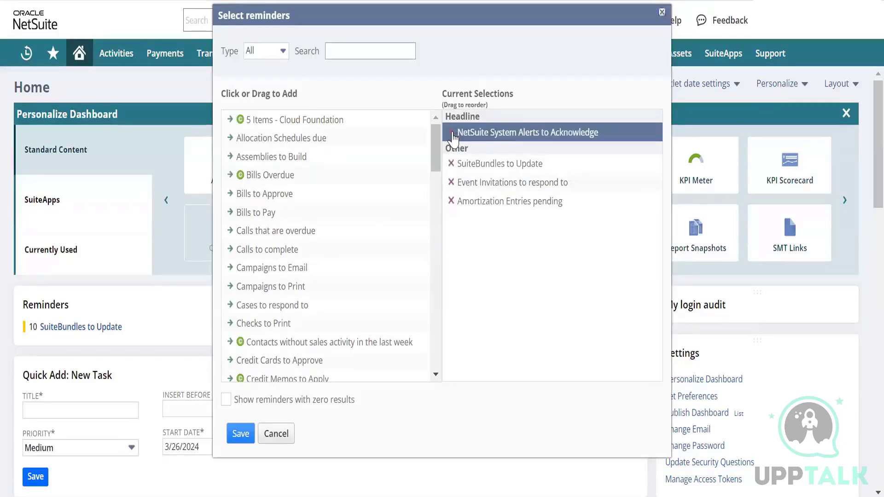
{"action": "mouse_move", "coordinate": [456, 183]}
{"action": "left_mouse_down"}
{"action": "mouse_move", "coordinate": [458, 199]}
{"action": "mouse_move", "coordinate": [458, 187]}
{"action": "left_mouse_up"}
{"action": "left_click", "coordinate": [457, 184]}
{"action": "left_click", "coordinate": [453, 164]}
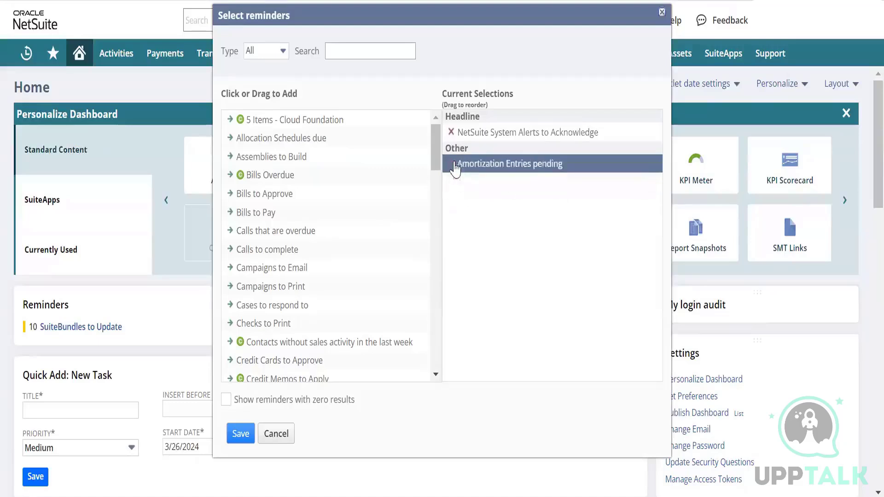
{"action": "left_click", "coordinate": [451, 133]}
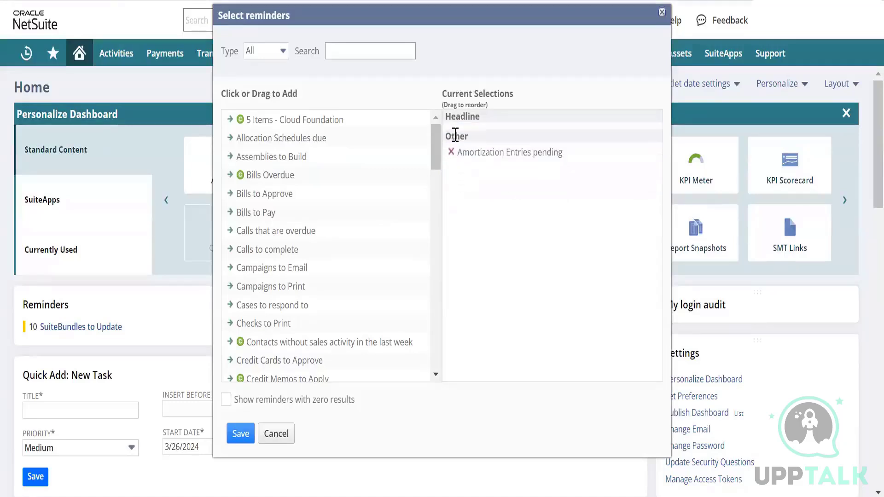
{"action": "left_click", "coordinate": [240, 434]}
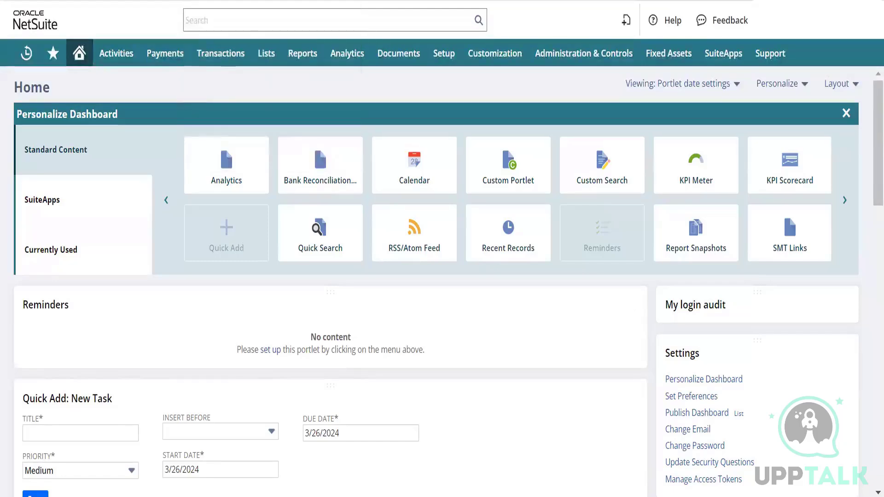
Step: Open amortization schedule AS12, created from the bill Demo Entry 26 March, from the accounting amortization schedules list
{"action": "mouse_move", "coordinate": [267, 54]}
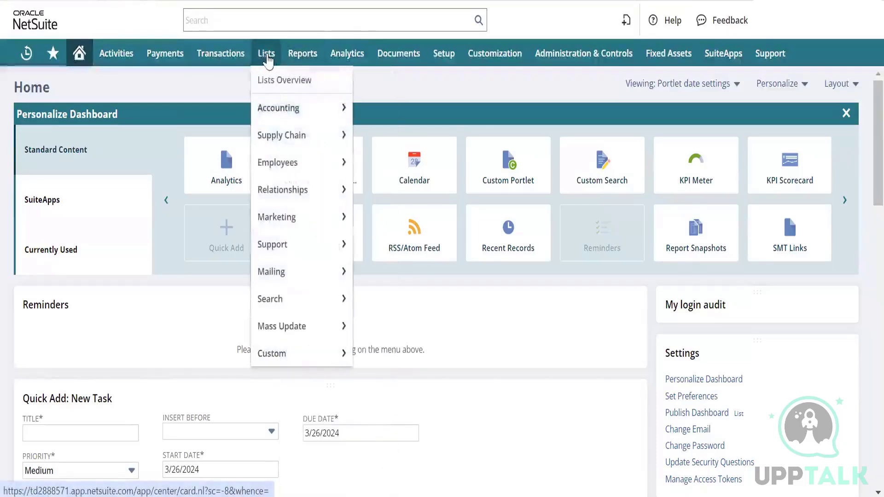
{"action": "mouse_move", "coordinate": [276, 108]}
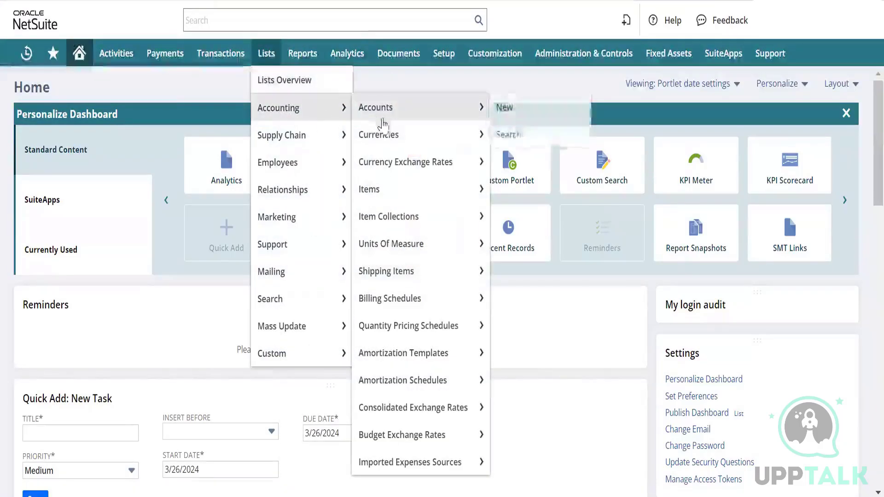
{"action": "mouse_move", "coordinate": [387, 200]}
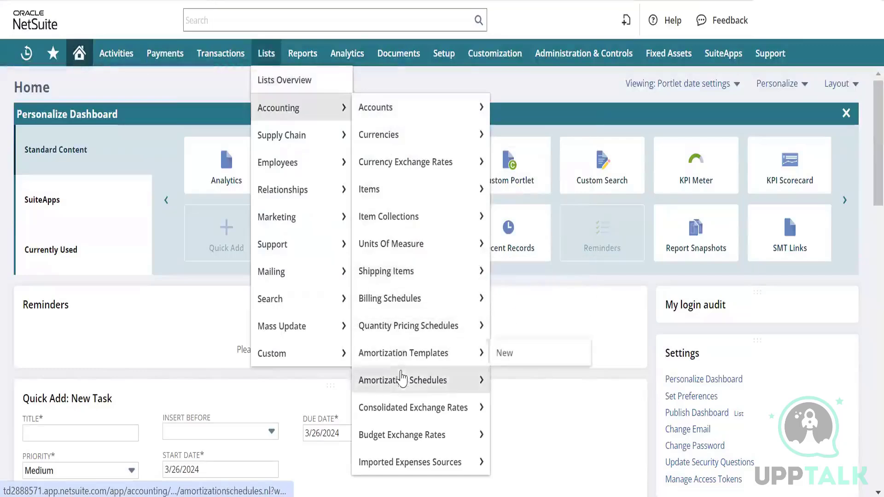
{"action": "mouse_move", "coordinate": [419, 385]}
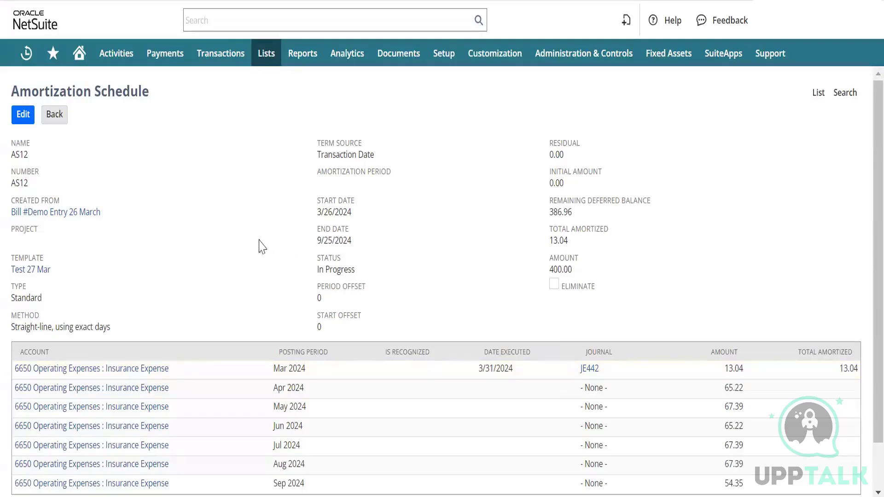
Step: Return to the Demo Entry 26 March bill and review the amortization schedule, start and end dates on its item line
{"action": "mouse_move", "coordinate": [215, 67]}
{"action": "key", "text": "alt+Left"}
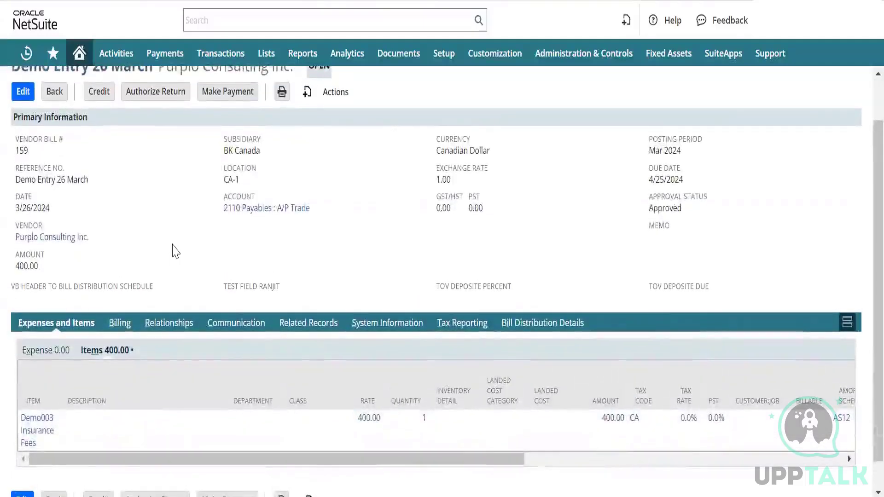
{"action": "scroll", "coordinate": [175, 251], "scroll_direction": "down", "scroll_amount": 1}
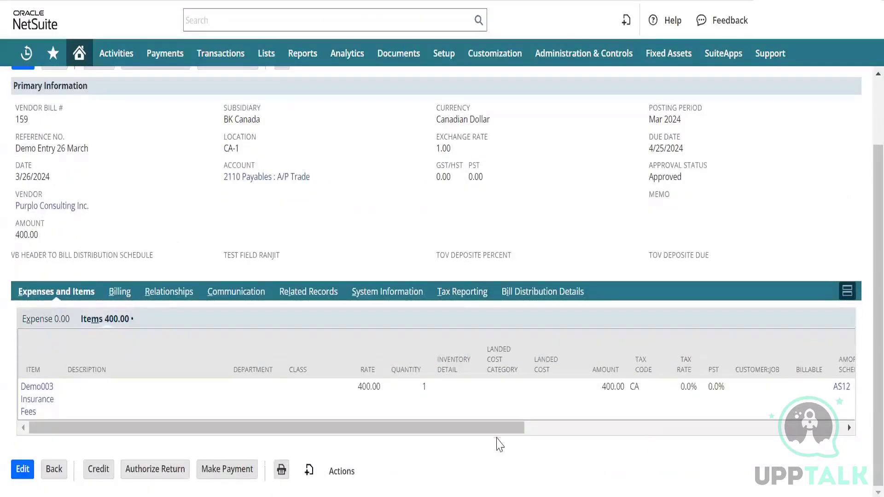
{"action": "left_click_drag", "start_coordinate": [498, 429], "coordinate": [666, 393]}
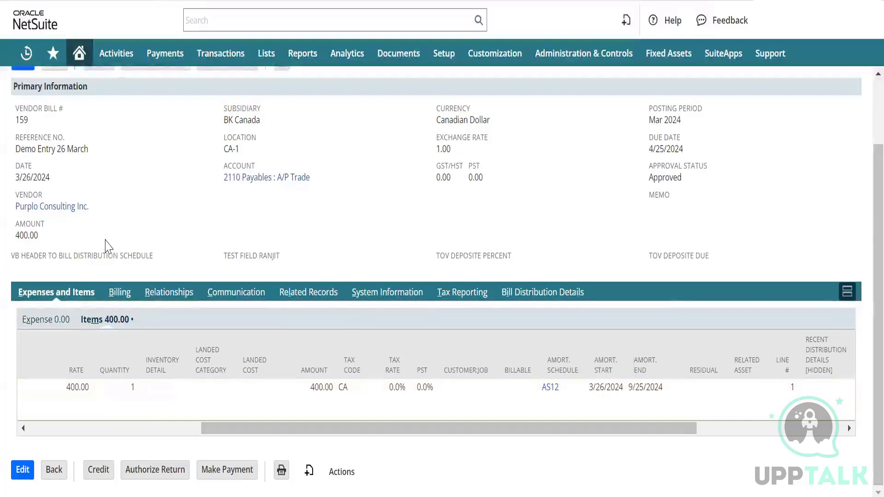
Step: Make a copy of the Purplo Consulting Inc. bill and set its reference number to Demo Entry 26 March.2
{"action": "scroll", "coordinate": [128, 212], "scroll_direction": "up", "scroll_amount": 2}
{"action": "mouse_move", "coordinate": [332, 143]}
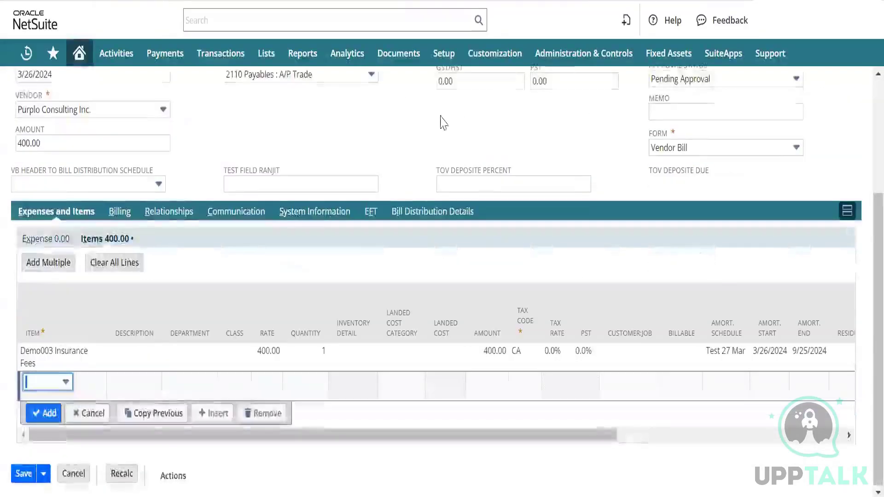
{"action": "scroll", "coordinate": [325, 122], "scroll_direction": "up", "scroll_amount": 4}
{"action": "left_click", "coordinate": [40, 204]}
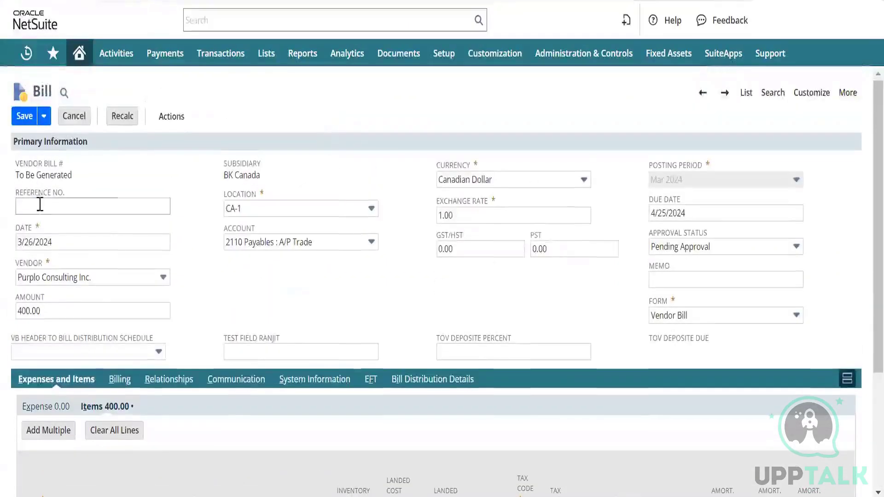
{"action": "left_click", "coordinate": [136, 241]}
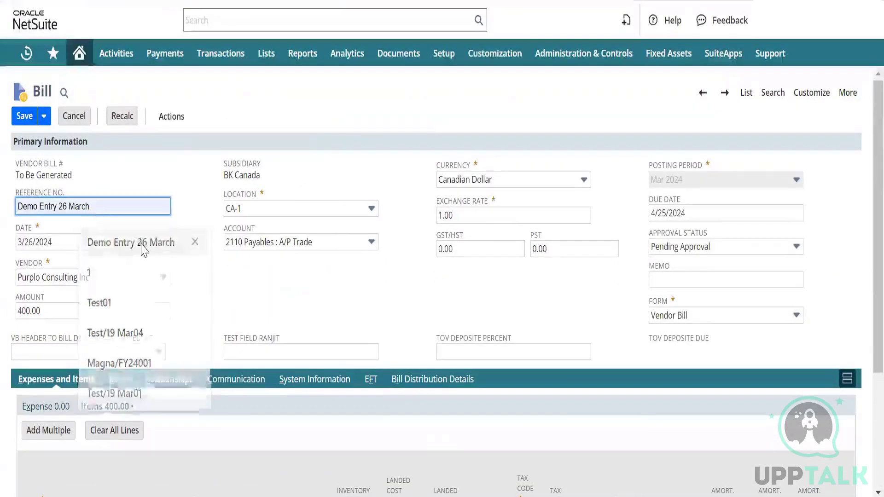
{"action": "type", "text": ".2"}
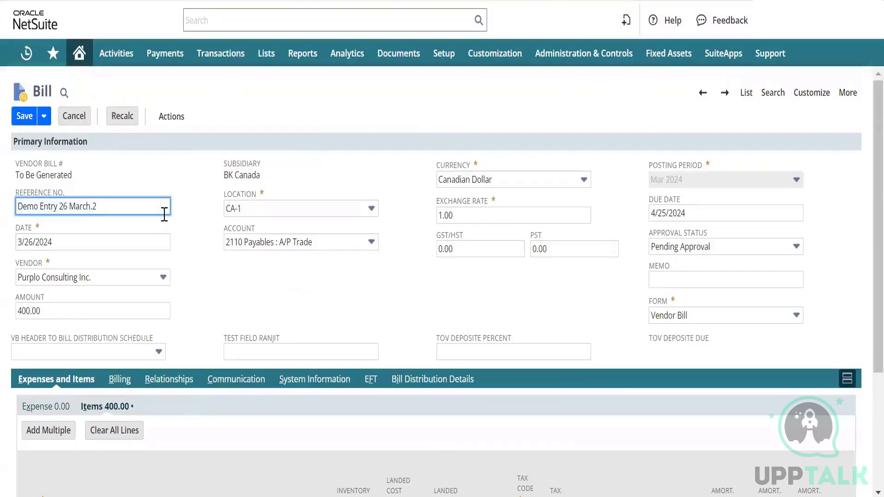
{"action": "key", "text": "Tab"}
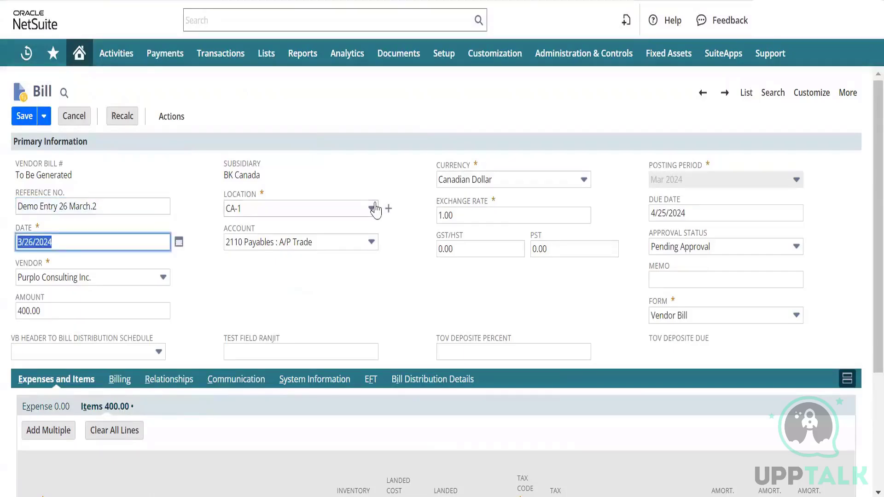
Step: Set the copied bill's approval status to Approved
{"action": "left_click", "coordinate": [701, 248]}
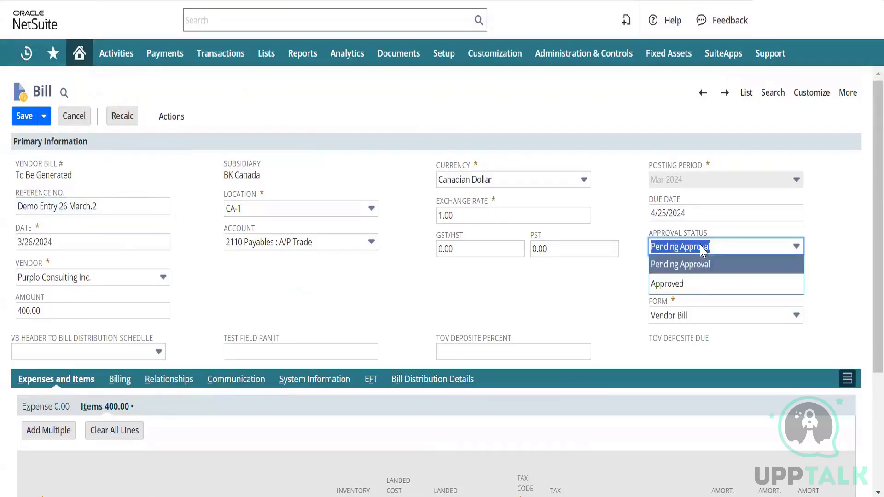
{"action": "left_click", "coordinate": [698, 284]}
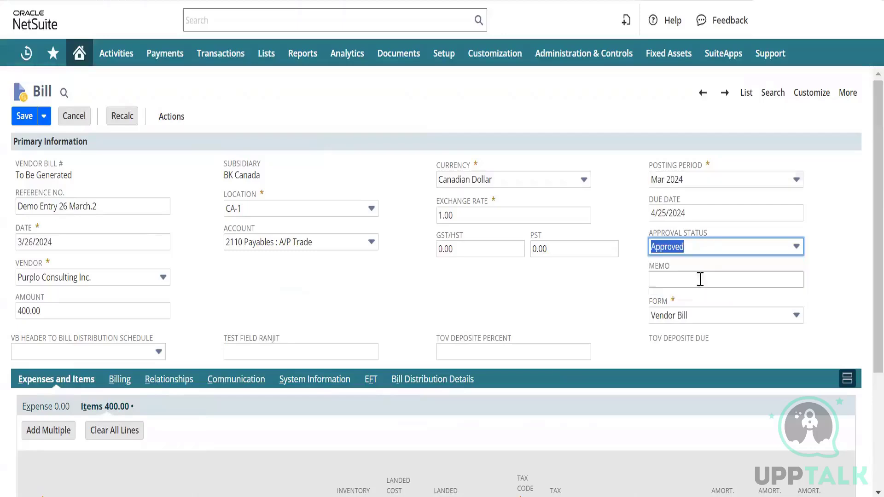
{"action": "left_click", "coordinate": [398, 293]}
Step: Set the amortization start date of the copied bill's Demo003 Insurance Fees line to 1/1/2024
{"action": "scroll", "coordinate": [398, 293], "scroll_direction": "down", "scroll_amount": 3}
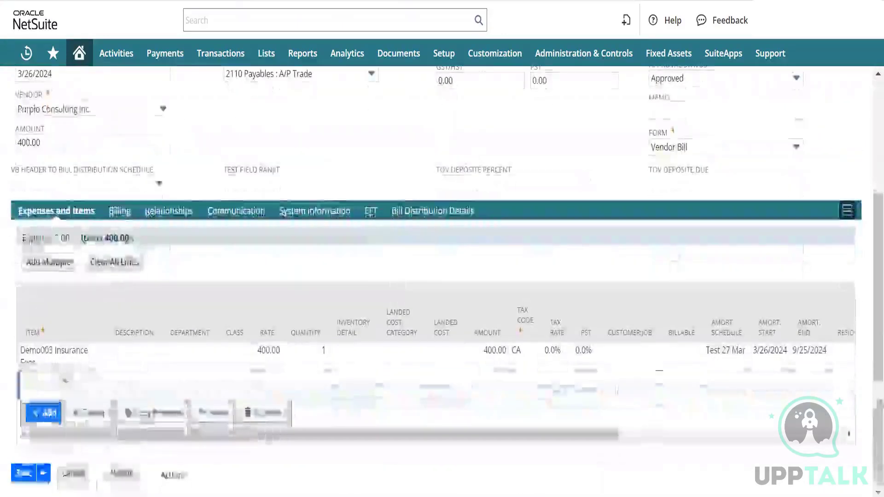
{"action": "scroll", "coordinate": [613, 386], "scroll_direction": "right", "scroll_amount": 4}
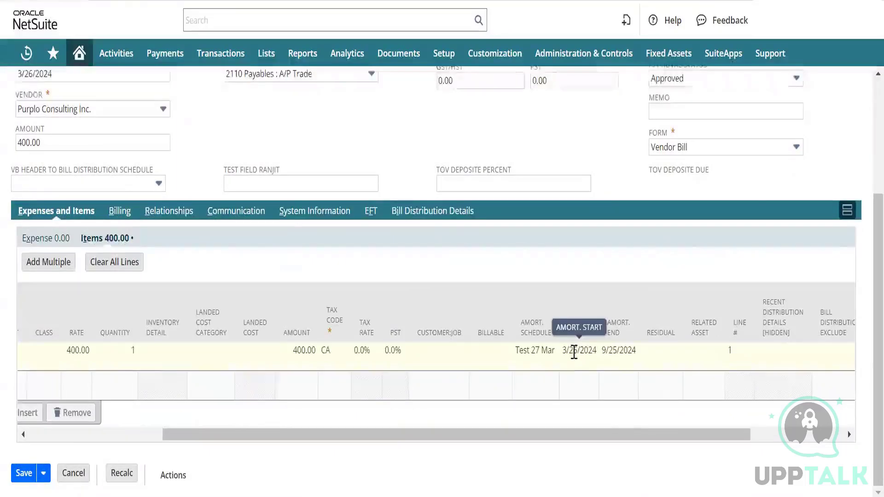
{"action": "left_click", "coordinate": [574, 350]}
{"action": "type", "text": "1"}
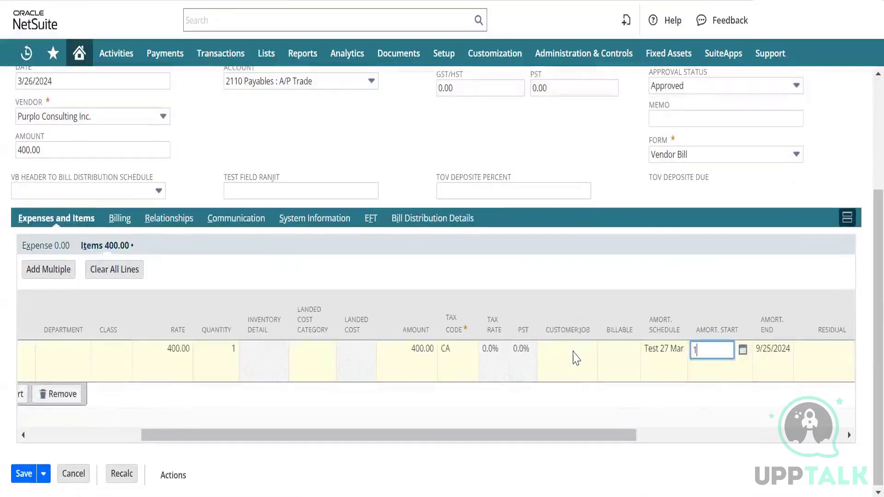
{"action": "type", "text": "/1"}
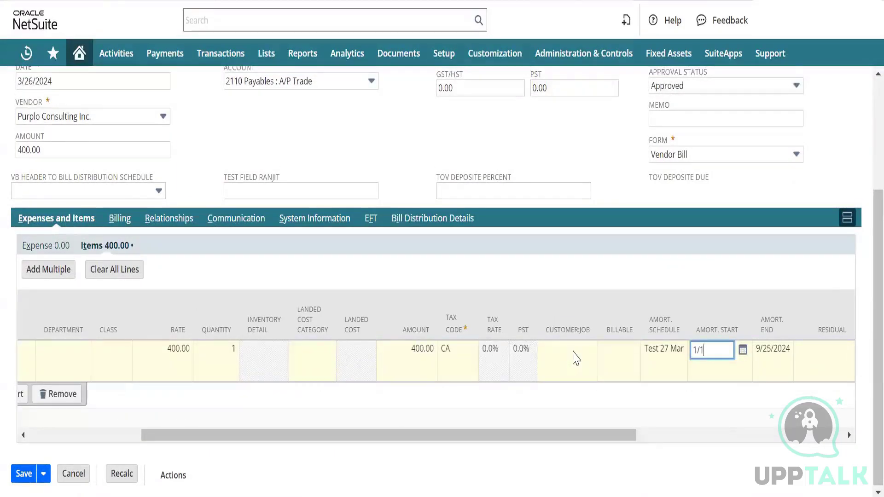
{"action": "type", "text": "/2024"}
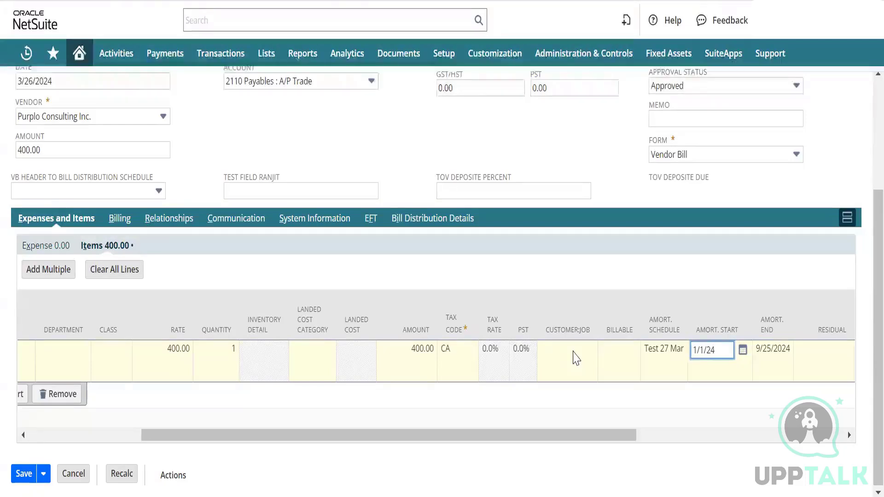
{"action": "key", "text": "Tab"}
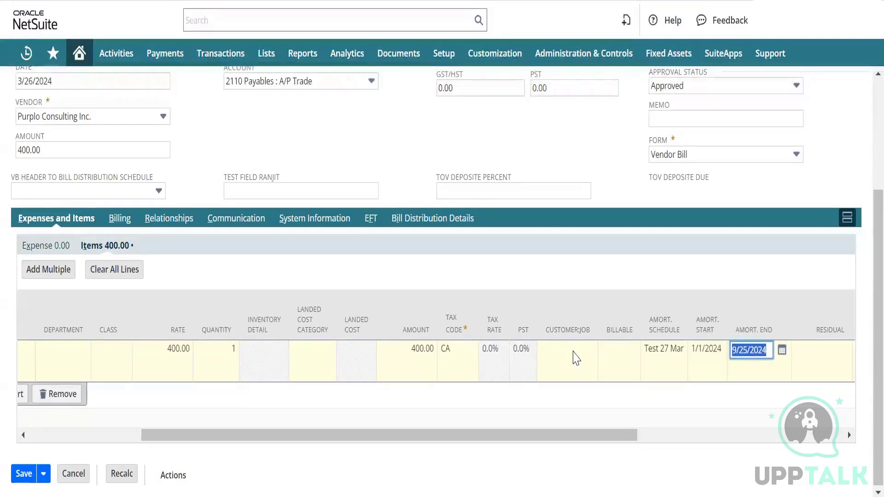
Step: Set the insurance item line's amortization end date to 6/30/2024 and commit the line
{"action": "type", "text": "6"}
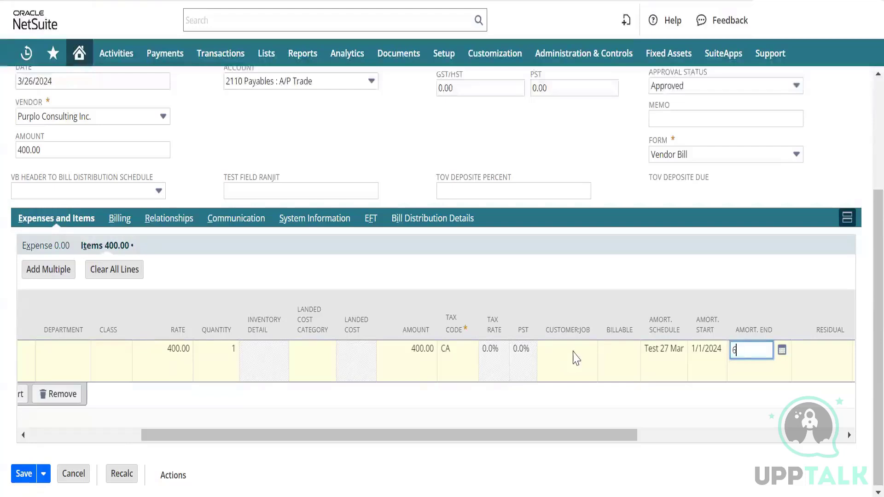
{"action": "type", "text": "/"}
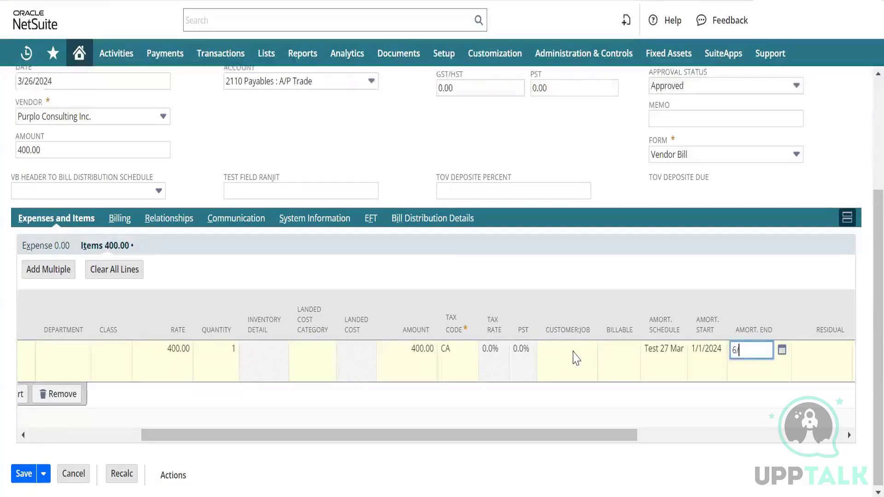
{"action": "type", "text": "30/2"}
{"action": "type", "text": "024"}
{"action": "key", "text": "Tab"}
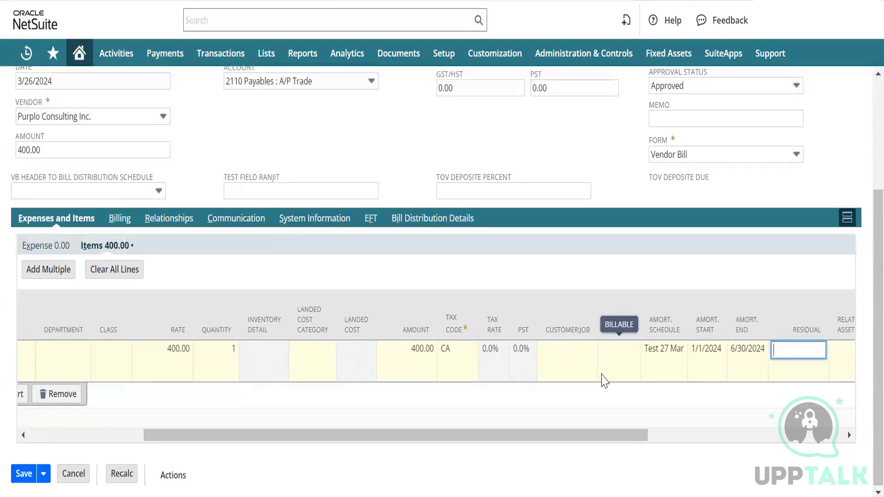
{"action": "key", "text": "Return"}
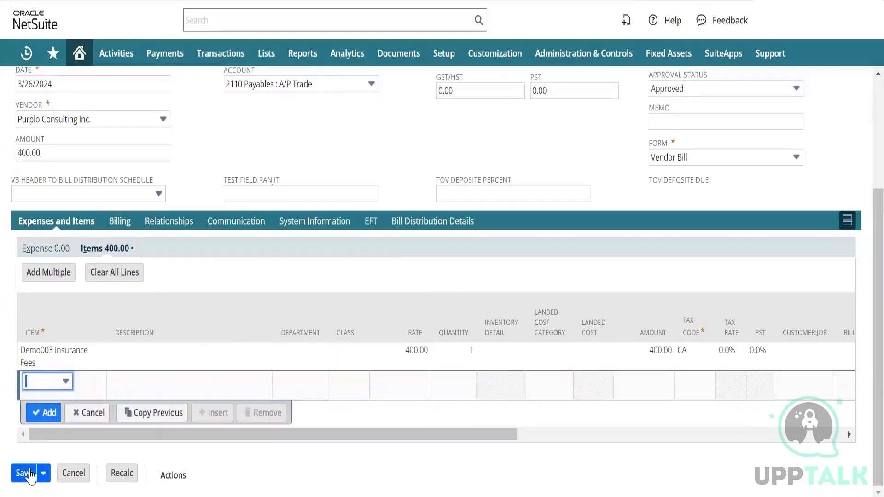
Step: Save the copied bill and open the amortization schedule linked on its item line
{"action": "left_click", "coordinate": [24, 473]}
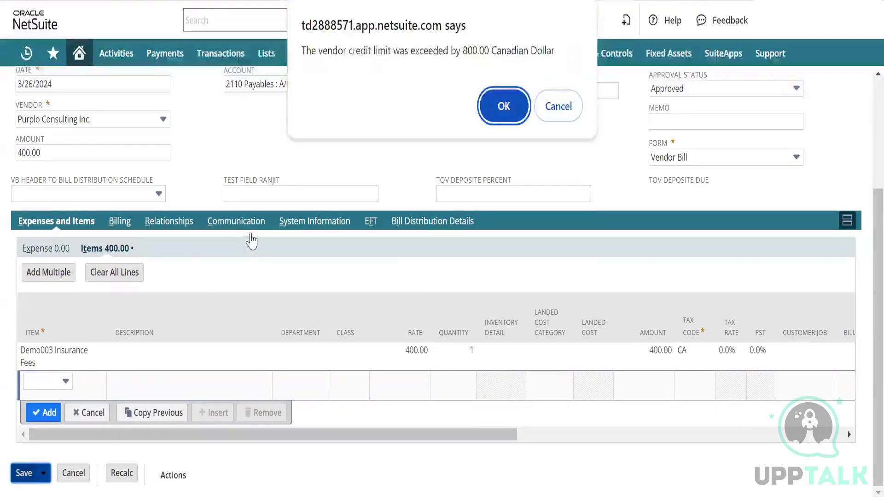
{"action": "left_click", "coordinate": [501, 121]}
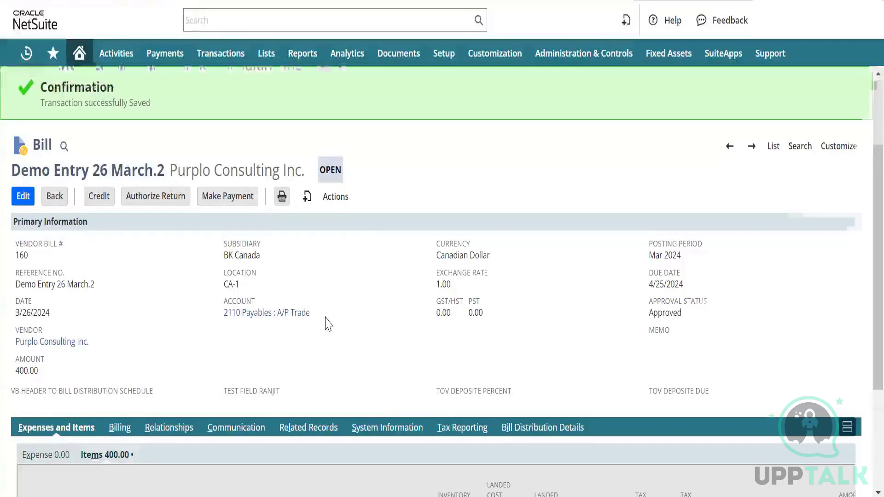
{"action": "scroll", "coordinate": [326, 322], "scroll_direction": "down", "scroll_amount": 3}
{"action": "scroll", "coordinate": [623, 377], "scroll_direction": "right", "scroll_amount": 5}
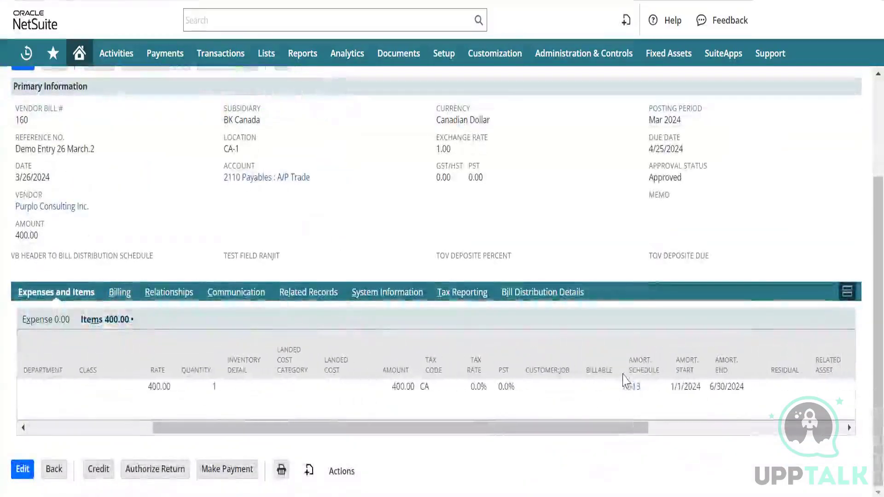
{"action": "left_click", "coordinate": [632, 387]}
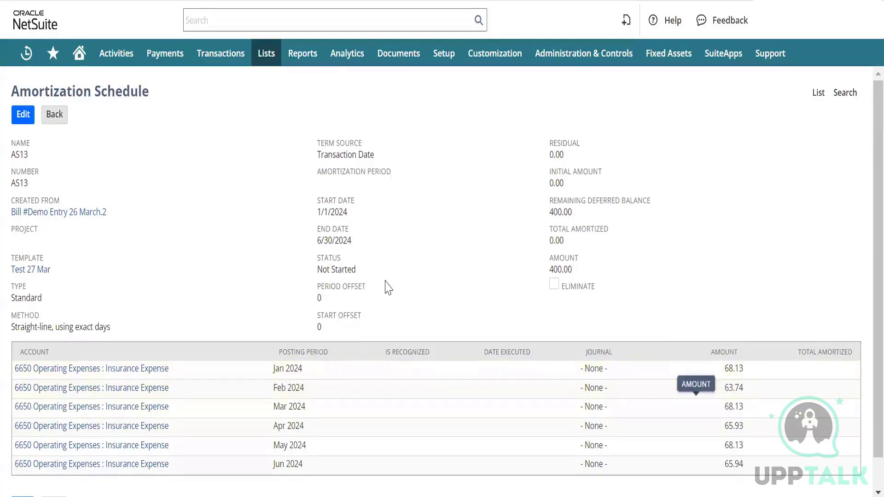
Step: Open the Create Amortization Journal Entries page and include prior periods for posting period Mar 2024
{"action": "mouse_move", "coordinate": [208, 59]}
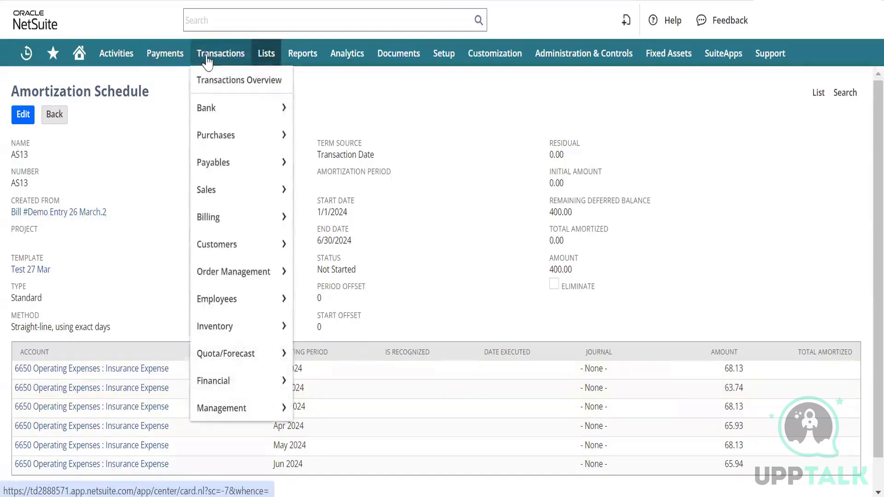
{"action": "mouse_move", "coordinate": [235, 381]}
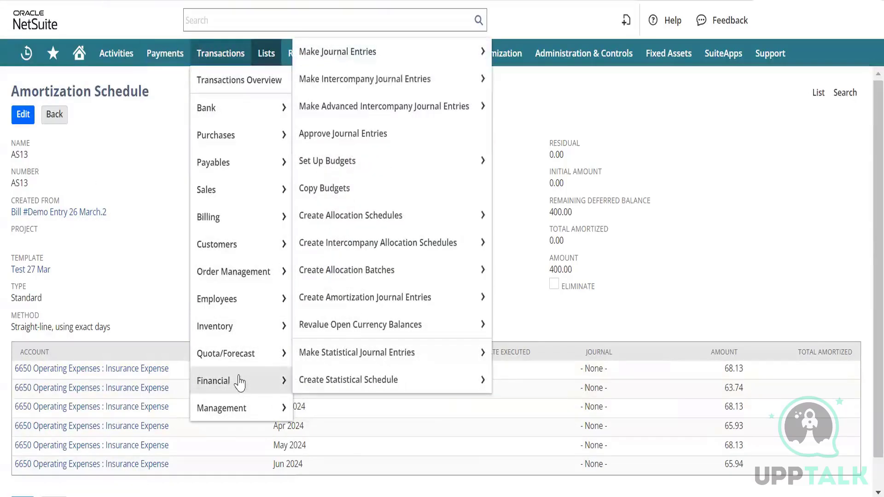
{"action": "mouse_move", "coordinate": [397, 328]}
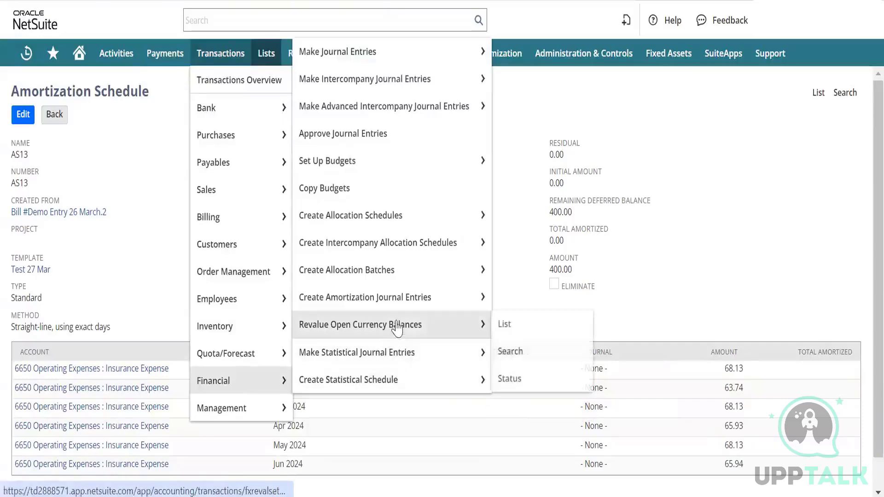
{"action": "left_click", "coordinate": [425, 306]}
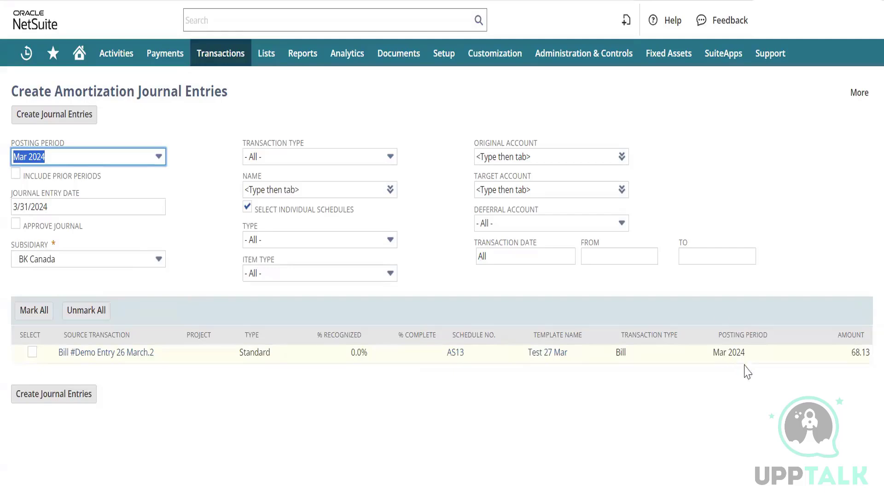
{"action": "left_click", "coordinate": [16, 175]}
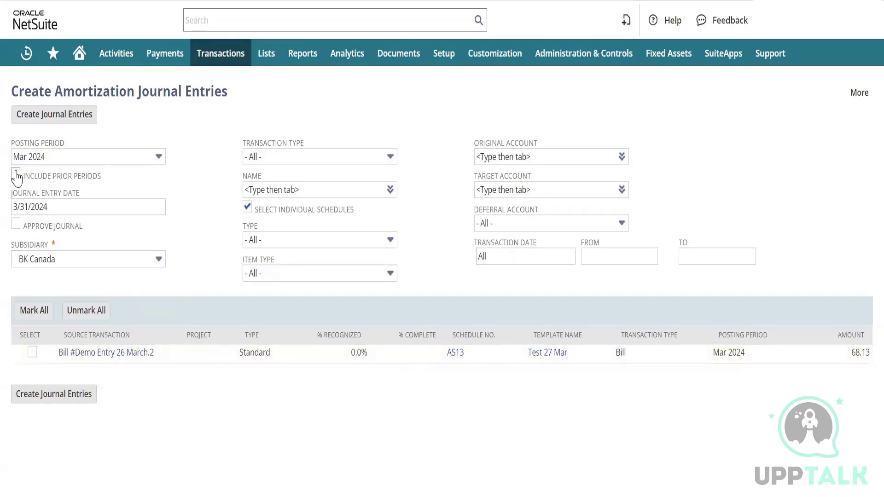
{"action": "left_click", "coordinate": [16, 174]}
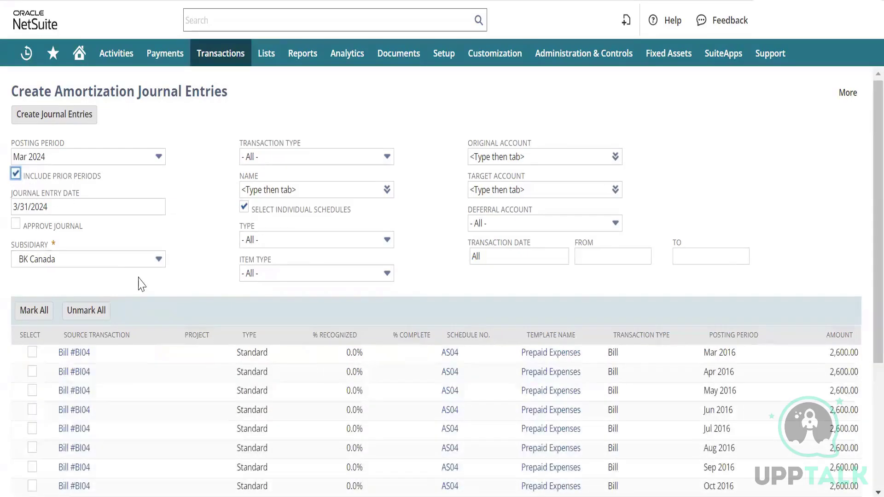
Step: Create journal entries for the Jan, Feb and Mar 2024 schedule lines of Bill #Demo Entry 26 March.2 and review the resulting journal lines
{"action": "scroll", "coordinate": [139, 279], "scroll_direction": "down", "scroll_amount": 3}
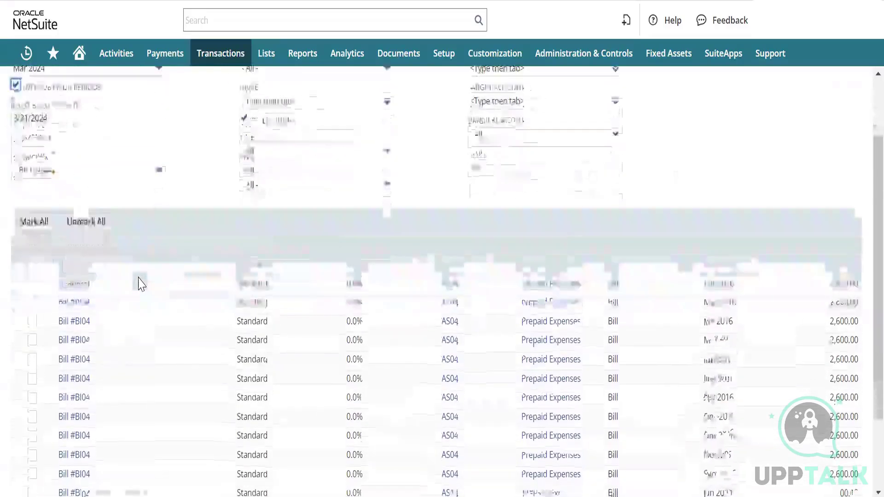
{"action": "scroll", "coordinate": [140, 282], "scroll_direction": "down", "scroll_amount": 2}
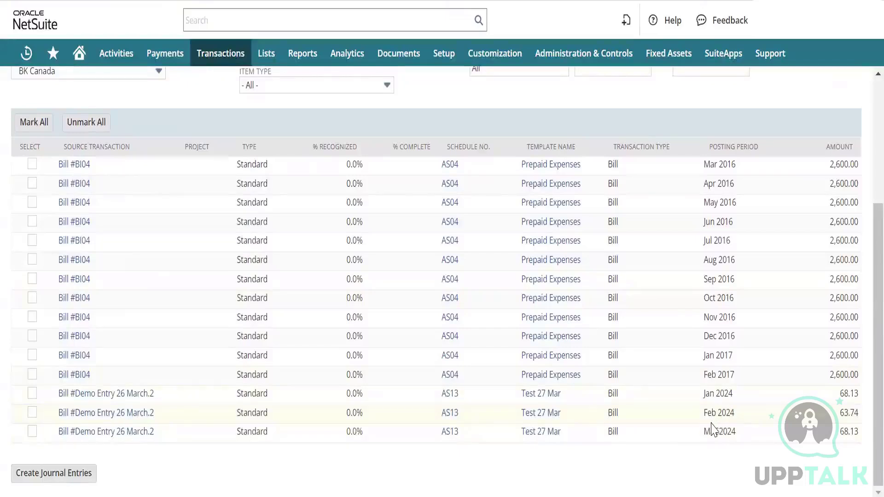
{"action": "left_click", "coordinate": [32, 394]}
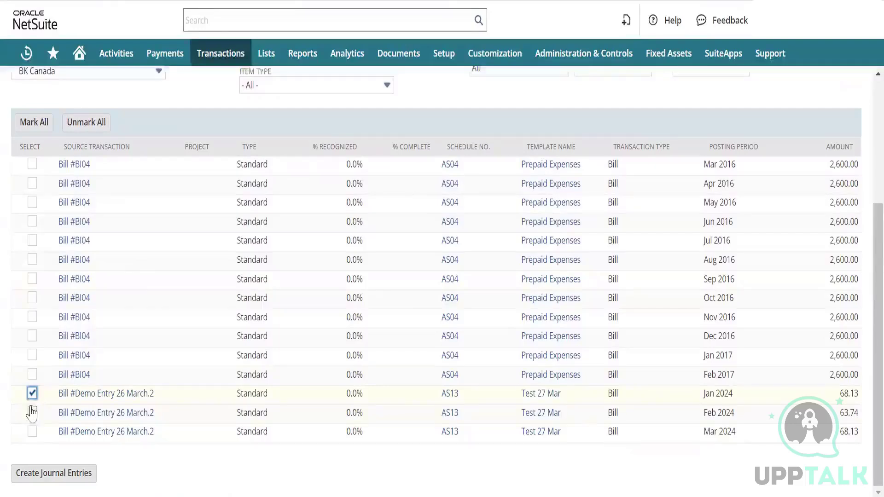
{"action": "left_click", "coordinate": [32, 412]}
{"action": "left_click", "coordinate": [32, 431]}
{"action": "left_click", "coordinate": [55, 474]}
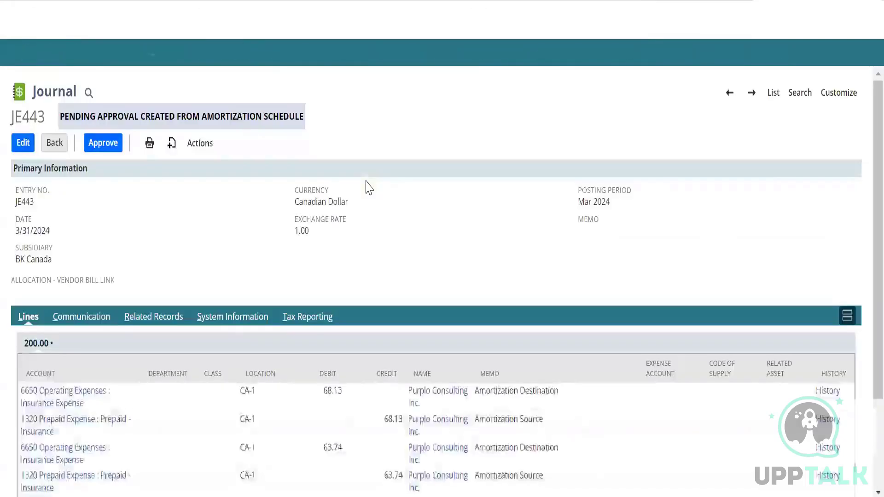
{"action": "scroll", "coordinate": [316, 232], "scroll_direction": "down", "scroll_amount": 3}
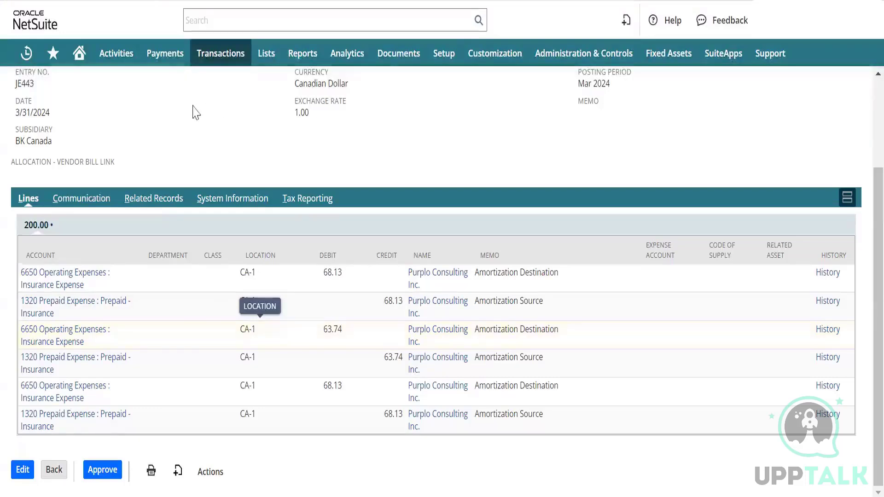
Step: Open the financial Amortization Forecast report in a new browser tab
{"action": "mouse_move", "coordinate": [302, 56]}
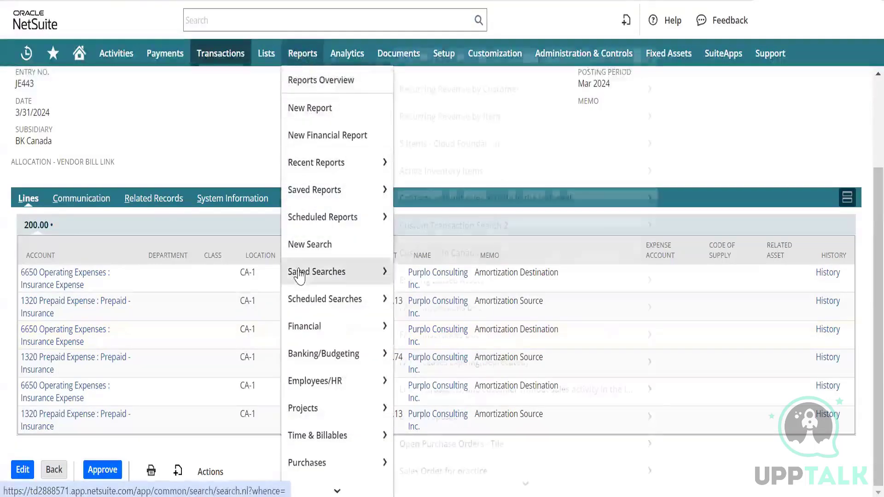
{"action": "mouse_move", "coordinate": [313, 324]}
{"action": "scroll", "coordinate": [312, 324], "scroll_direction": "down", "scroll_amount": 5}
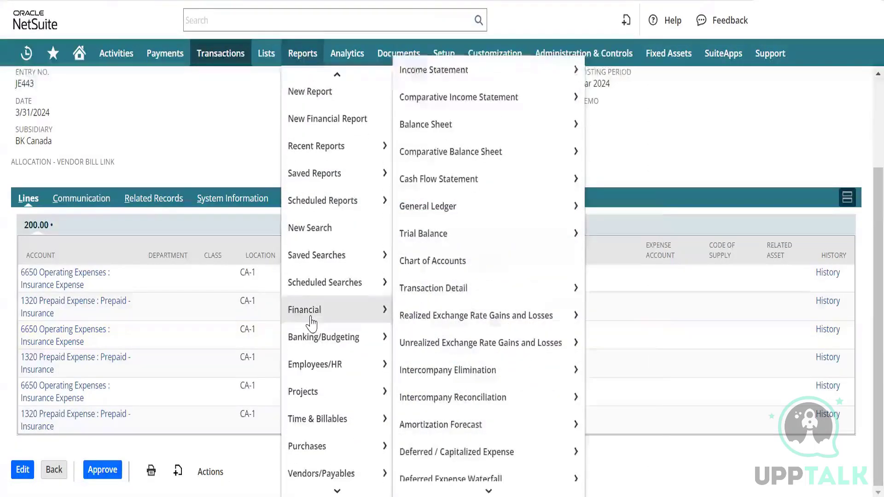
{"action": "scroll", "coordinate": [312, 324], "scroll_direction": "down", "scroll_amount": 3}
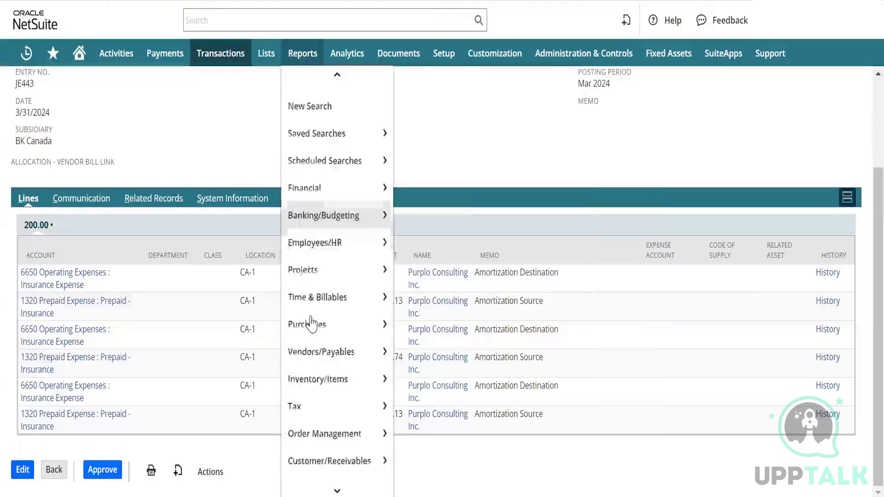
{"action": "scroll", "coordinate": [311, 324], "scroll_direction": "up", "scroll_amount": 8}
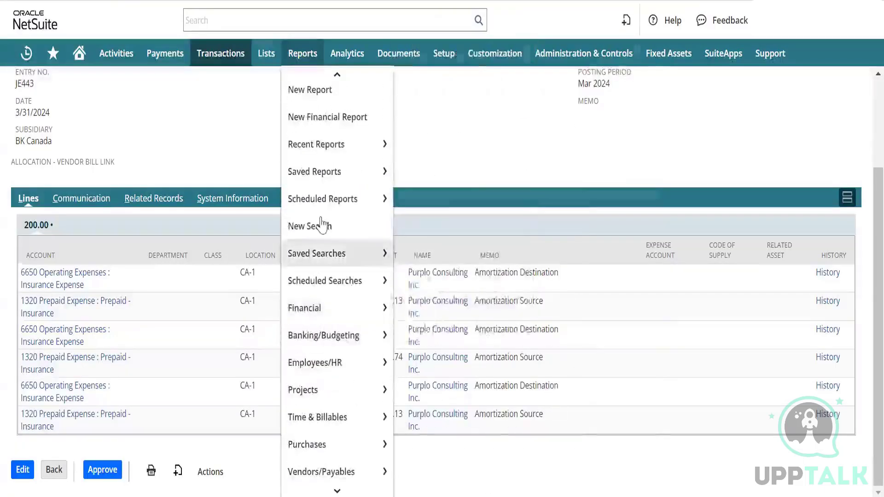
{"action": "mouse_move", "coordinate": [376, 321]}
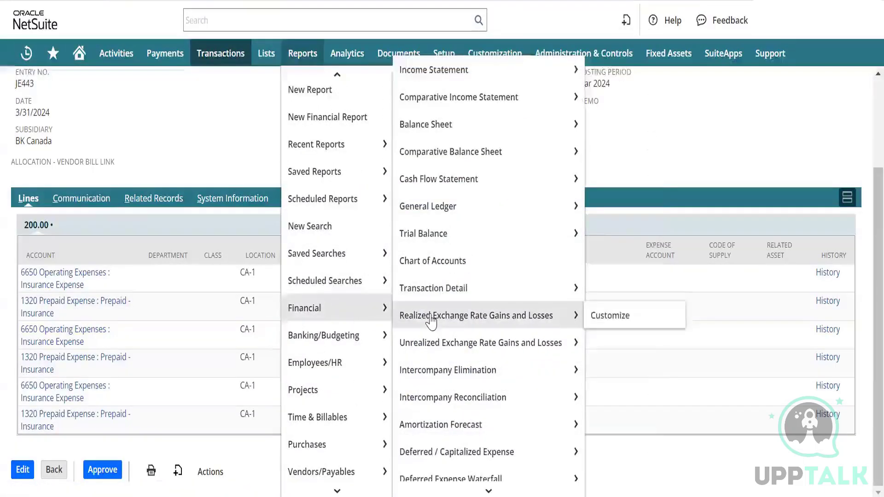
{"action": "scroll", "coordinate": [432, 323], "scroll_direction": "down", "scroll_amount": 3}
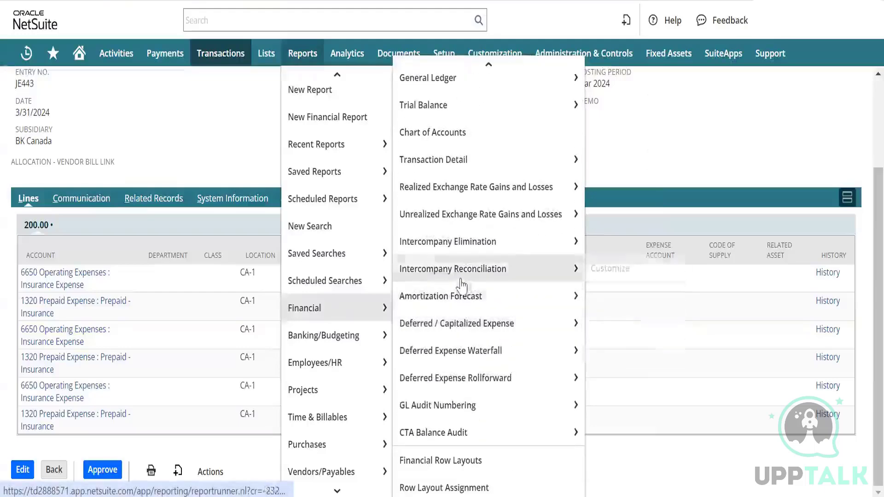
{"action": "right_click", "coordinate": [478, 301]}
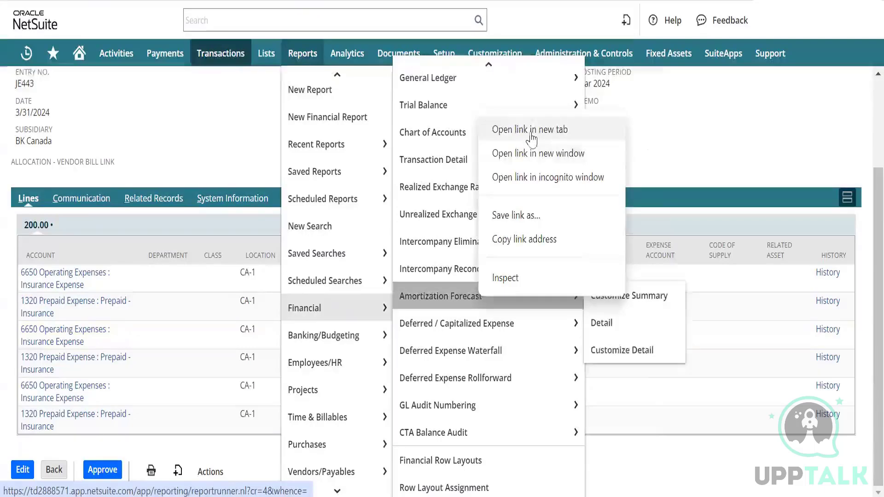
{"action": "left_click", "coordinate": [564, 132]}
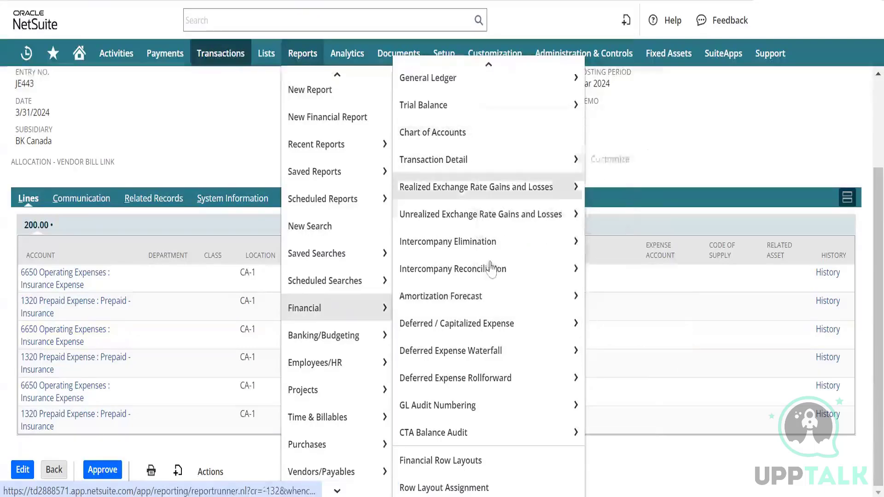
Step: Open the Deferred / Capitalized Expense report and refresh it for the BK Canada subsidiary as of Mar 2024
{"action": "left_click", "coordinate": [479, 326]}
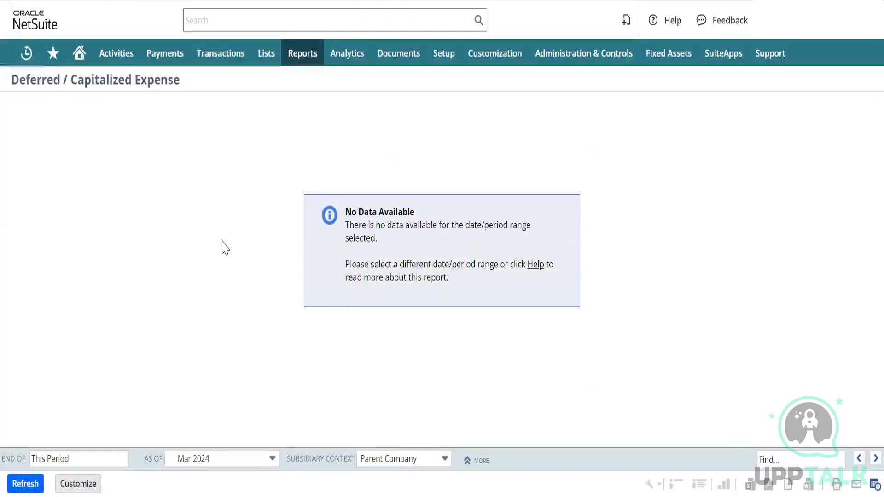
{"action": "left_click", "coordinate": [443, 459]}
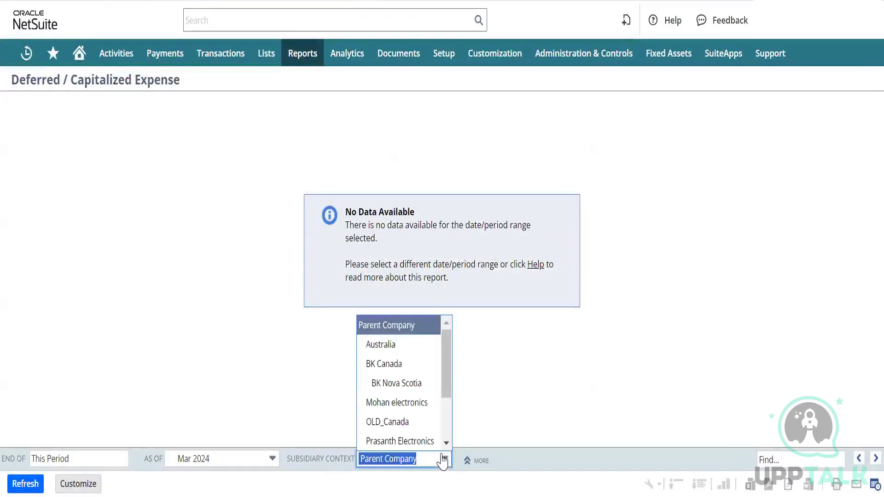
{"action": "left_click", "coordinate": [394, 365]}
{"action": "left_click", "coordinate": [21, 483]}
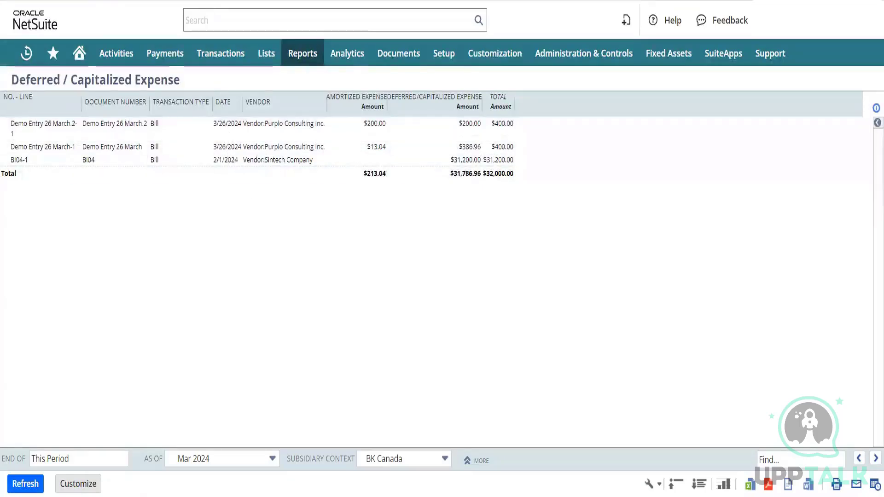
Step: Return to the Amortization Forecast Summary report and refresh it with BK Canada as the subsidiary context
{"action": "key", "text": "ctrl+Tab"}
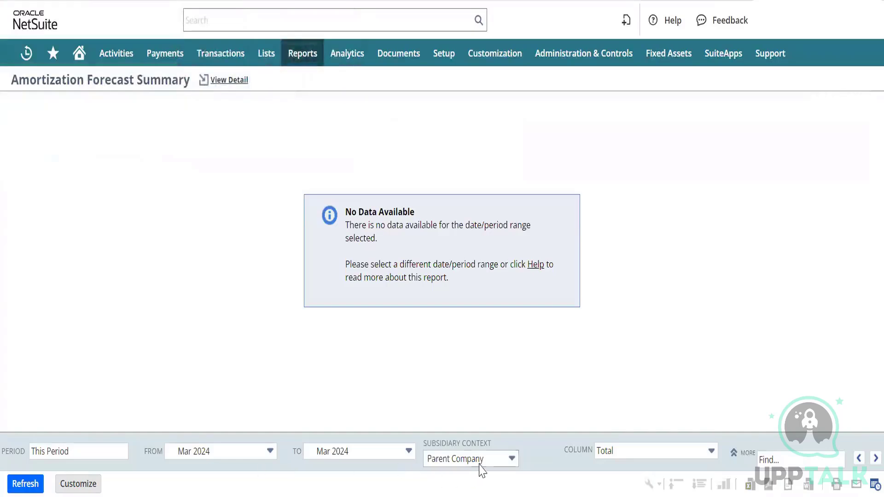
{"action": "left_click", "coordinate": [510, 458]}
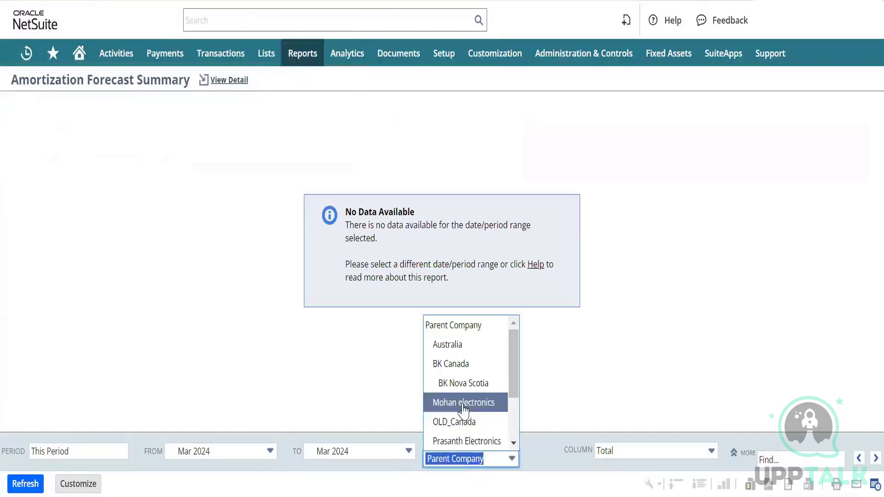
{"action": "scroll", "coordinate": [437, 408], "scroll_direction": "down", "scroll_amount": 2}
{"action": "scroll", "coordinate": [463, 407], "scroll_direction": "up", "scroll_amount": 3}
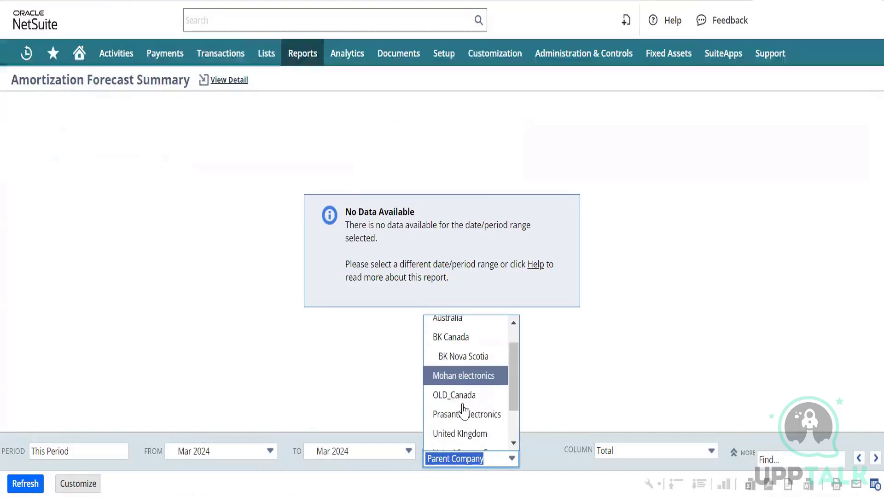
{"action": "left_click", "coordinate": [462, 384]}
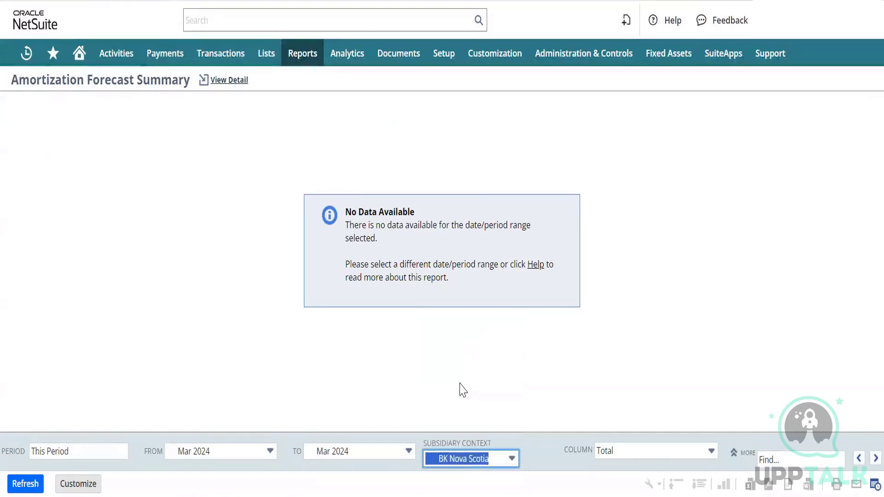
{"action": "left_click", "coordinate": [491, 463]}
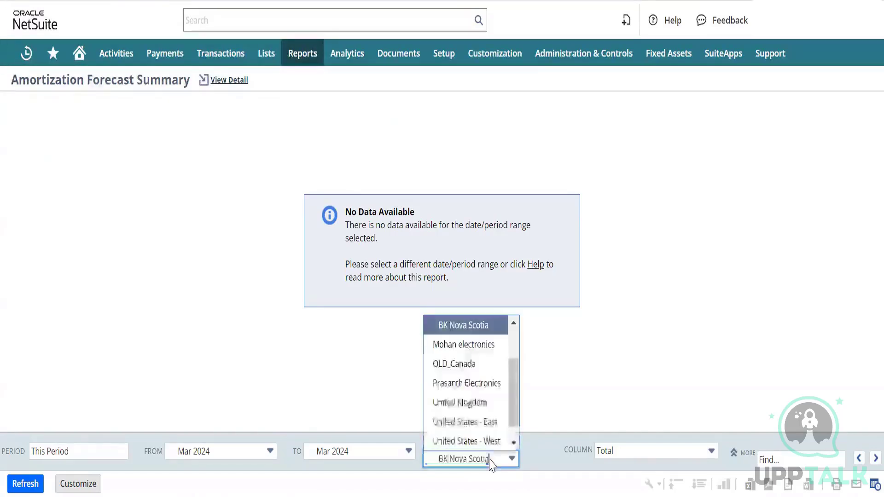
{"action": "scroll", "coordinate": [457, 372], "scroll_direction": "up", "scroll_amount": 1}
{"action": "left_click", "coordinate": [453, 367]}
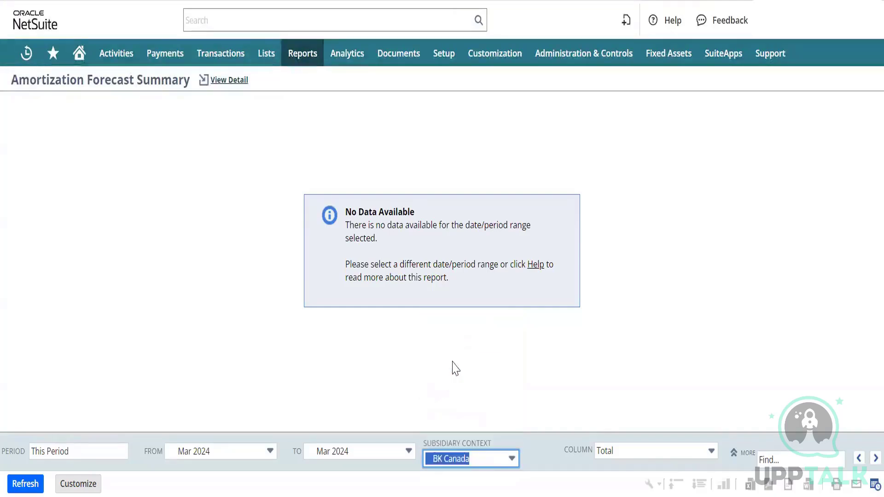
{"action": "left_click", "coordinate": [25, 486]}
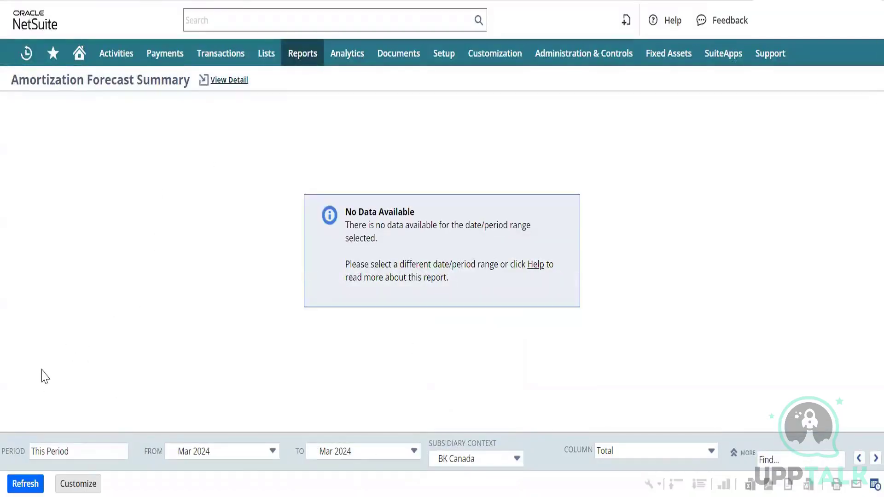
{"action": "left_click", "coordinate": [27, 483]}
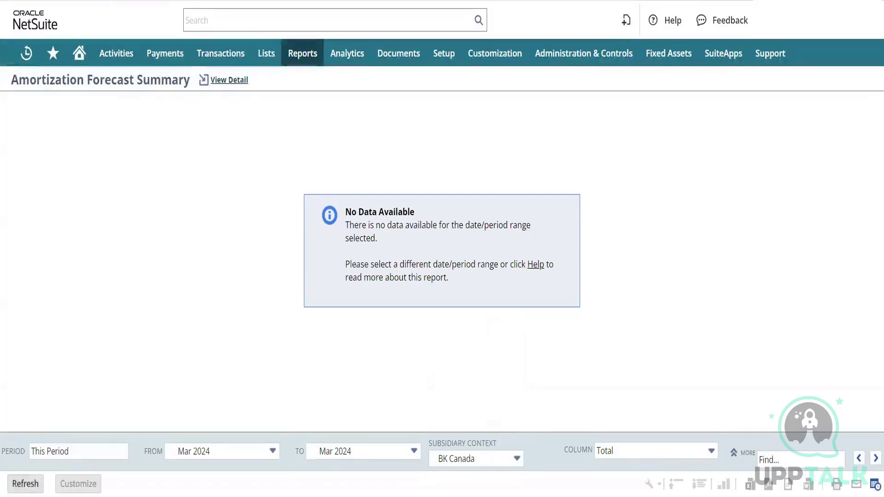
Step: Extend the amortization forecast's end period to Sep 2024, refresh the report and show its detail view
{"action": "left_click", "coordinate": [402, 452]}
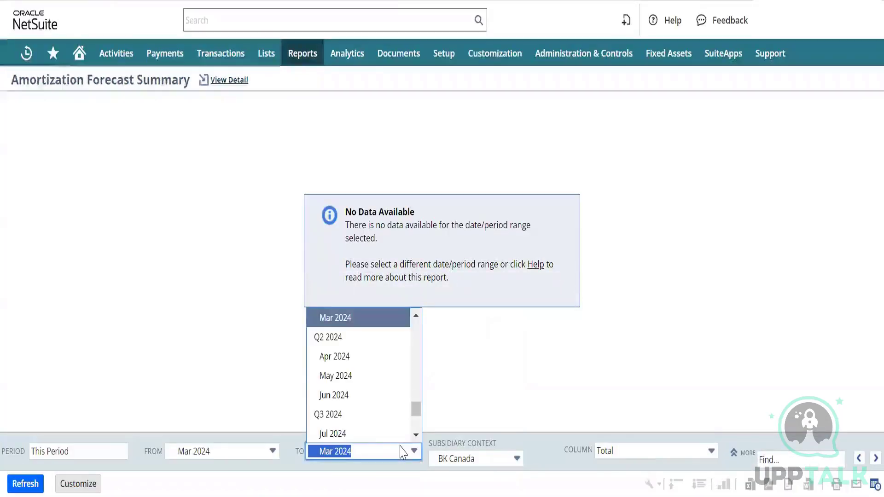
{"action": "scroll", "coordinate": [365, 401], "scroll_direction": "down", "scroll_amount": 2}
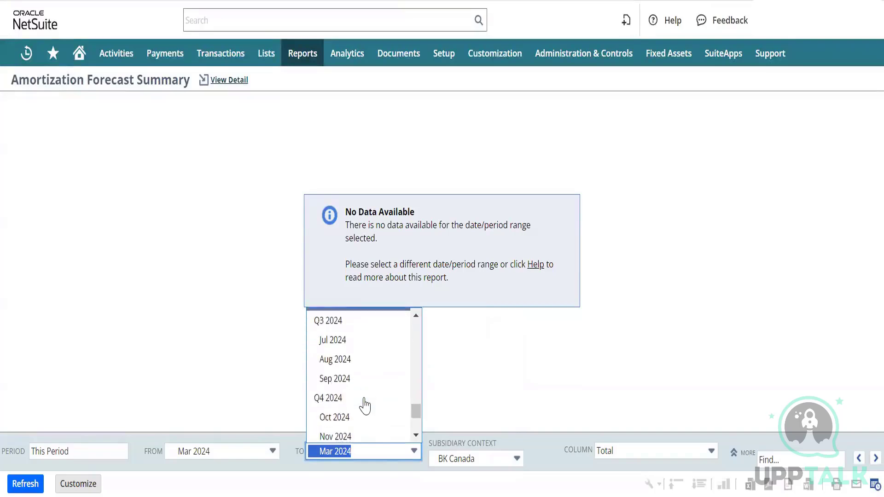
{"action": "left_click", "coordinate": [345, 382]}
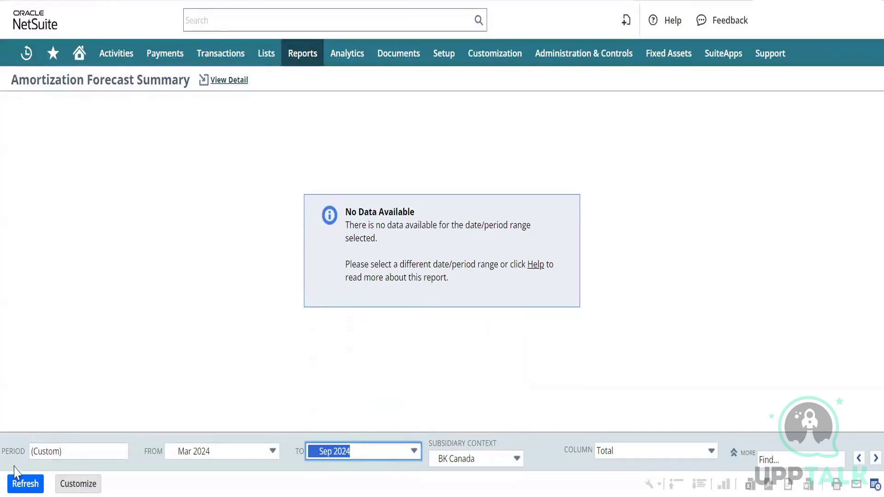
{"action": "left_click", "coordinate": [26, 483]}
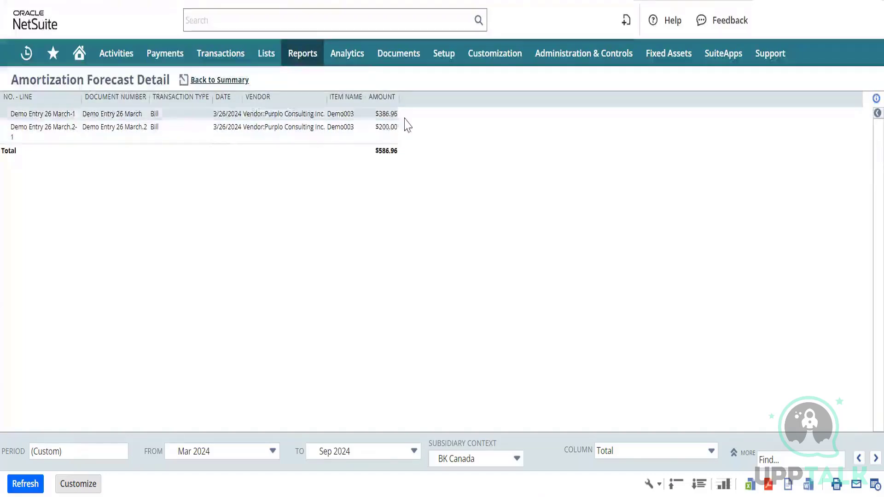
Step: Set the Amortization Forecast Detail report's end period to Jul 2024 and refresh it
{"action": "left_click", "coordinate": [382, 456]}
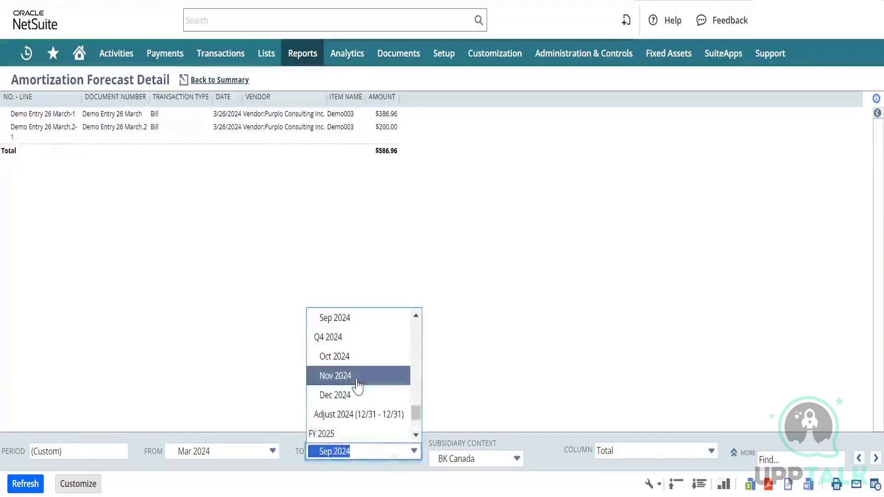
{"action": "scroll", "coordinate": [355, 385], "scroll_direction": "up", "scroll_amount": 3}
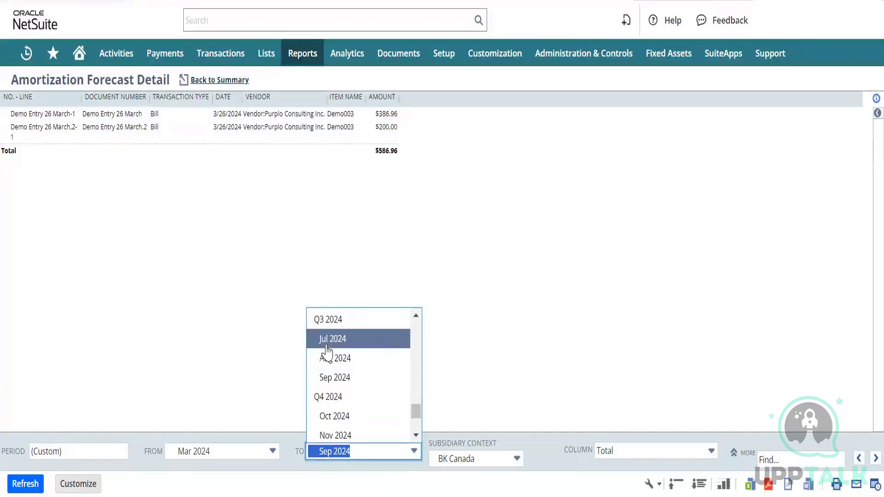
{"action": "left_click", "coordinate": [329, 346]}
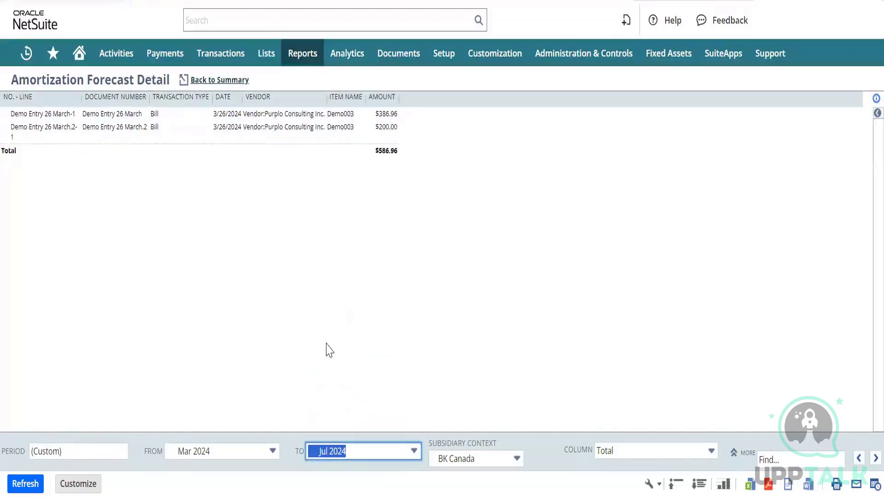
{"action": "left_click", "coordinate": [19, 482]}
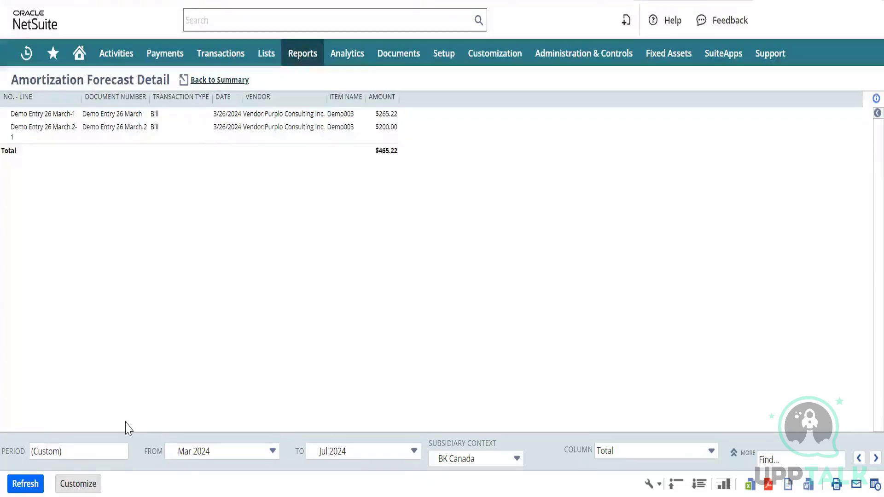
Step: Open the Amortization Forecast Detail report for customization and expand the Amortization Schedule group of available fields
{"action": "left_click", "coordinate": [87, 487]}
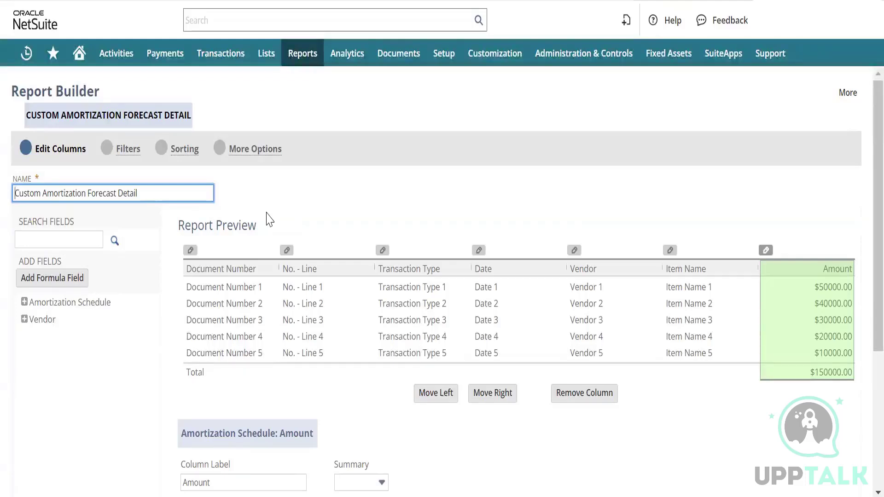
{"action": "scroll", "coordinate": [256, 274], "scroll_direction": "down", "scroll_amount": 5}
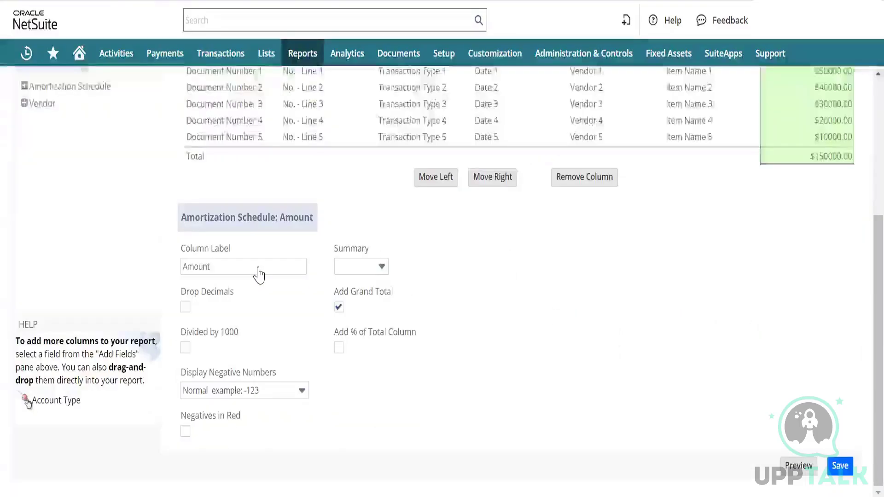
{"action": "scroll", "coordinate": [259, 267], "scroll_direction": "up", "scroll_amount": 2}
{"action": "scroll", "coordinate": [259, 267], "scroll_direction": "down", "scroll_amount": 1}
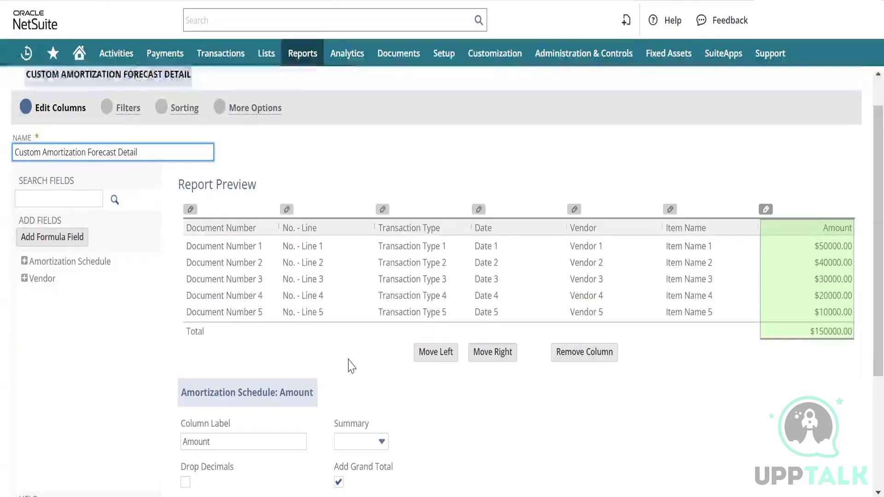
{"action": "scroll", "coordinate": [349, 365], "scroll_direction": "down", "scroll_amount": 4}
{"action": "scroll", "coordinate": [361, 218], "scroll_direction": "up", "scroll_amount": 4}
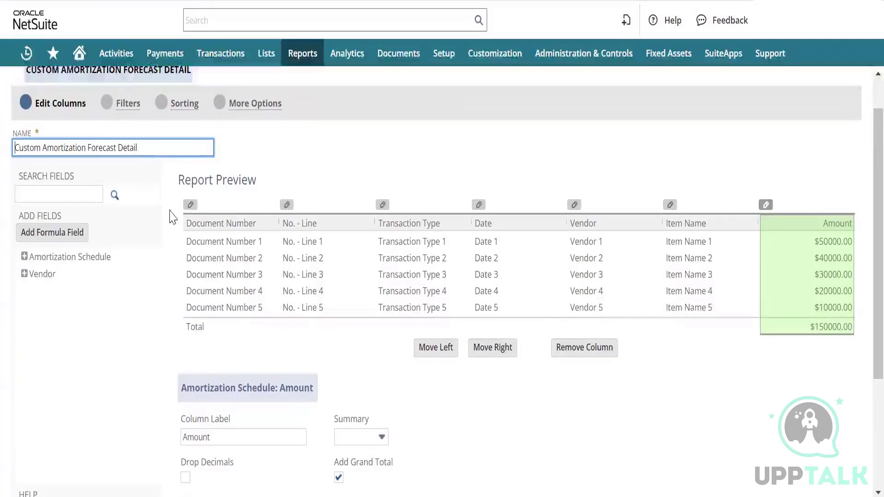
{"action": "left_click", "coordinate": [24, 258]}
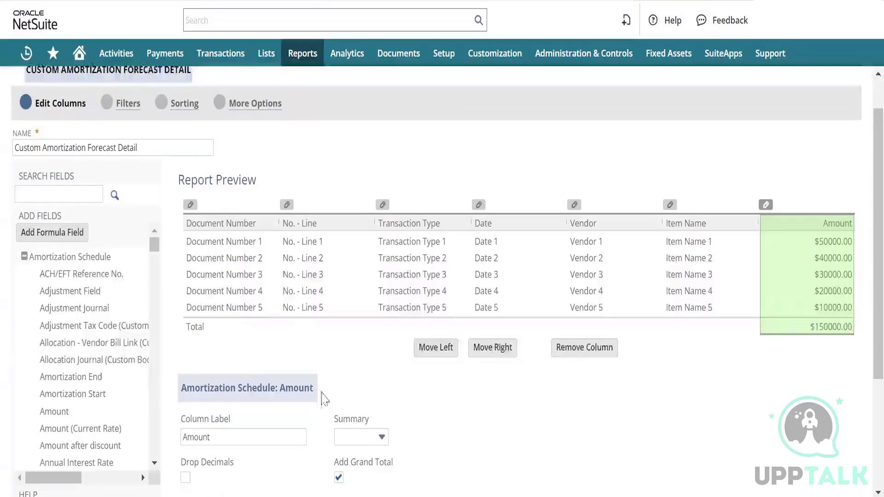
Step: Examine the Amortization Schedule fields that can be added as columns to the customized forecast report
{"action": "scroll", "coordinate": [340, 371], "scroll_direction": "down", "scroll_amount": 3}
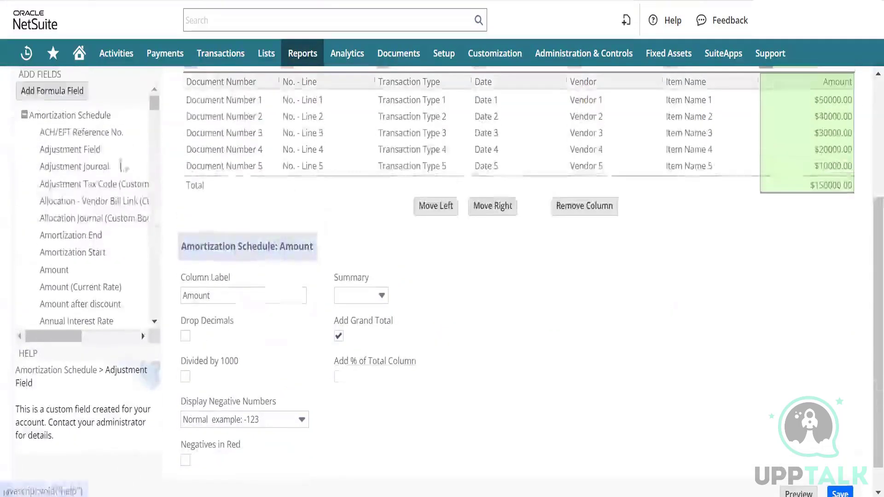
{"action": "scroll", "coordinate": [65, 189], "scroll_direction": "up", "scroll_amount": 2}
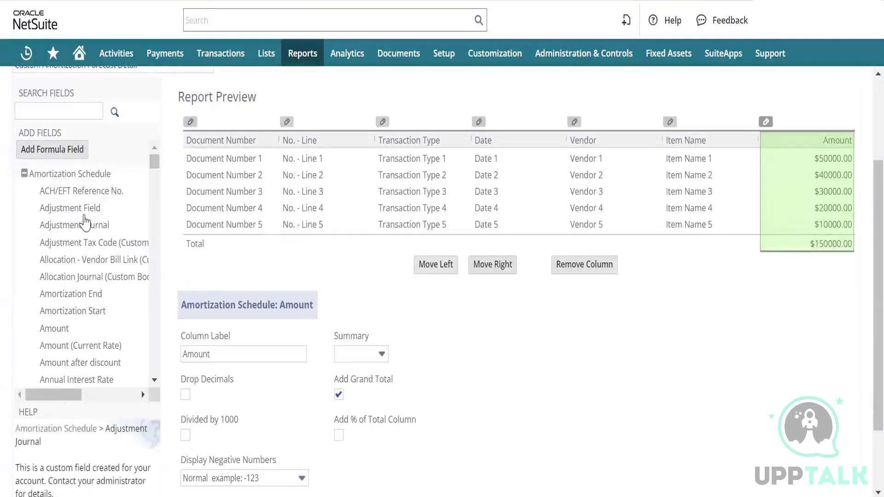
{"action": "scroll", "coordinate": [85, 221], "scroll_direction": "down", "scroll_amount": 10}
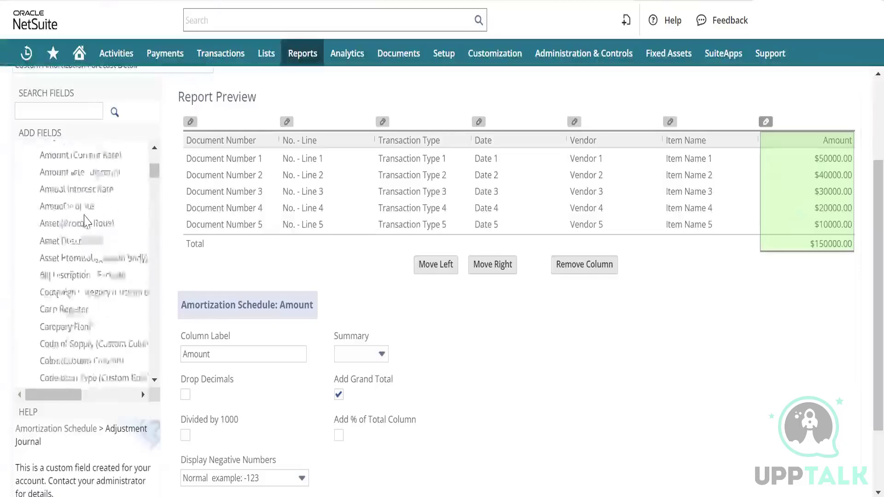
{"action": "scroll", "coordinate": [65, 189], "scroll_direction": "up", "scroll_amount": 10}
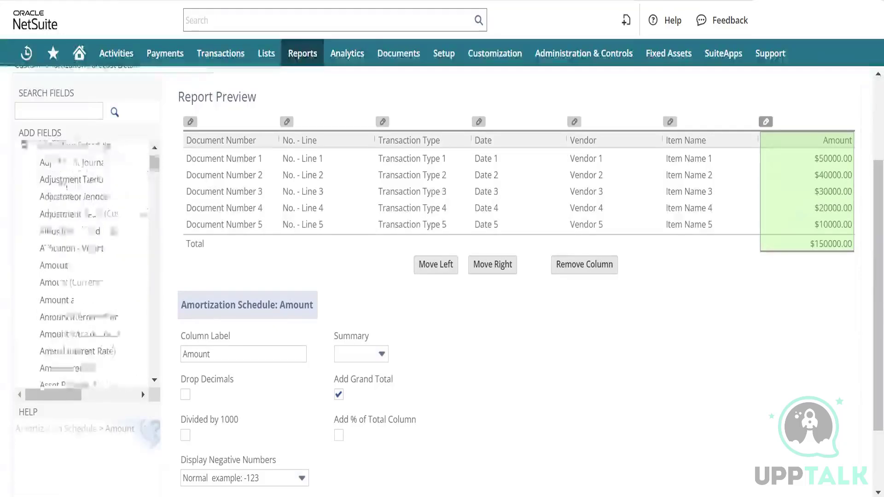
{"action": "scroll", "coordinate": [212, 138], "scroll_direction": "up", "scroll_amount": 3}
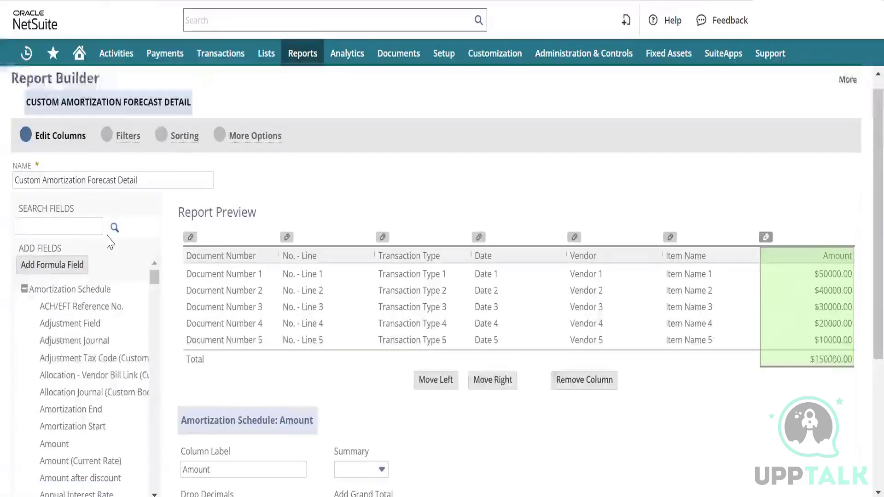
{"action": "scroll", "coordinate": [113, 235], "scroll_direction": "down", "scroll_amount": 4}
{"action": "scroll", "coordinate": [111, 242], "scroll_direction": "down", "scroll_amount": 10}
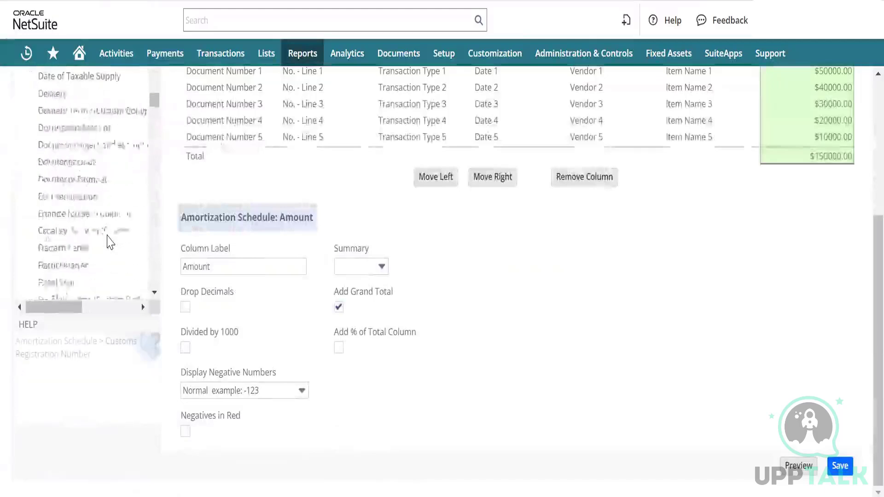
{"action": "scroll", "coordinate": [106, 242], "scroll_direction": "down", "scroll_amount": 5}
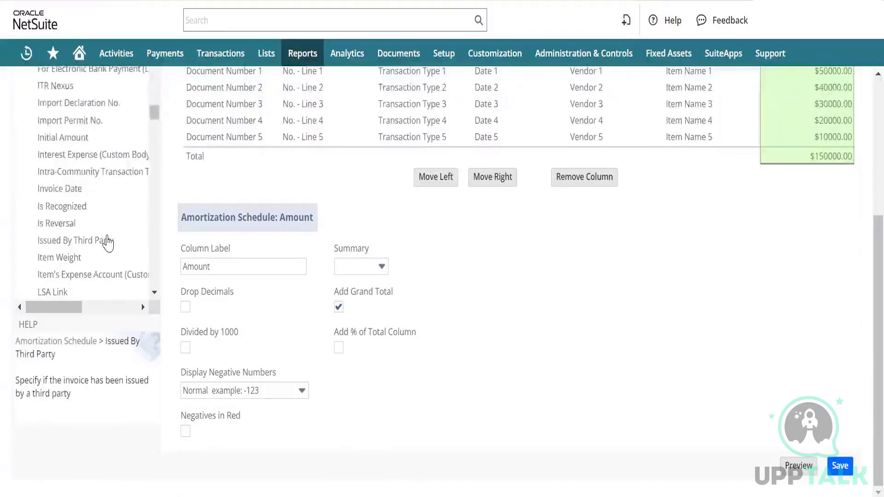
{"action": "scroll", "coordinate": [108, 243], "scroll_direction": "down", "scroll_amount": 10}
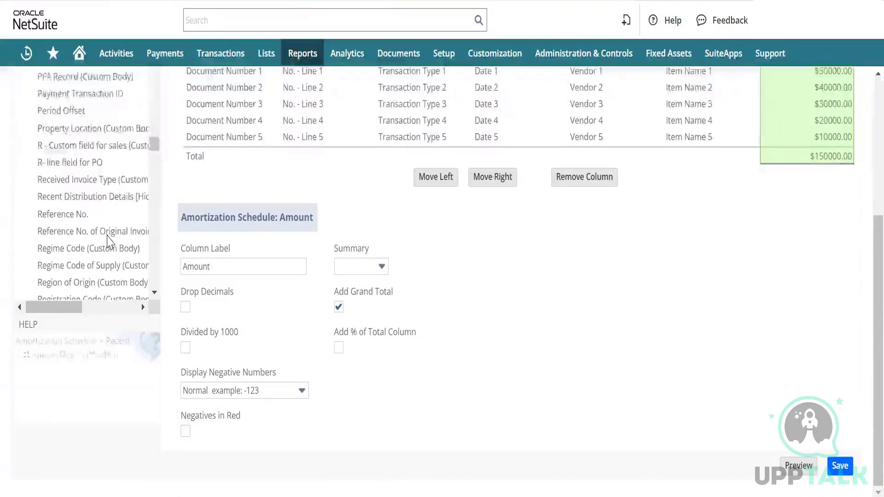
{"action": "scroll", "coordinate": [110, 242], "scroll_direction": "up", "scroll_amount": 20}
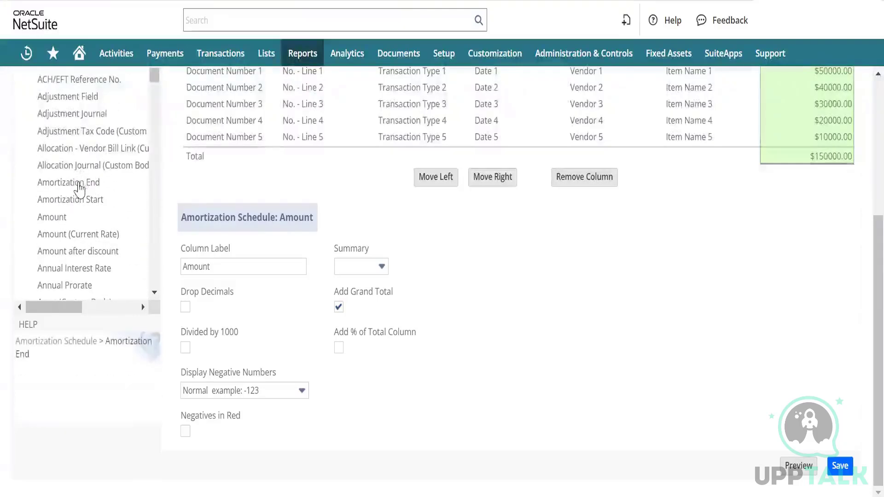
{"action": "scroll", "coordinate": [79, 204], "scroll_direction": "up", "scroll_amount": 1}
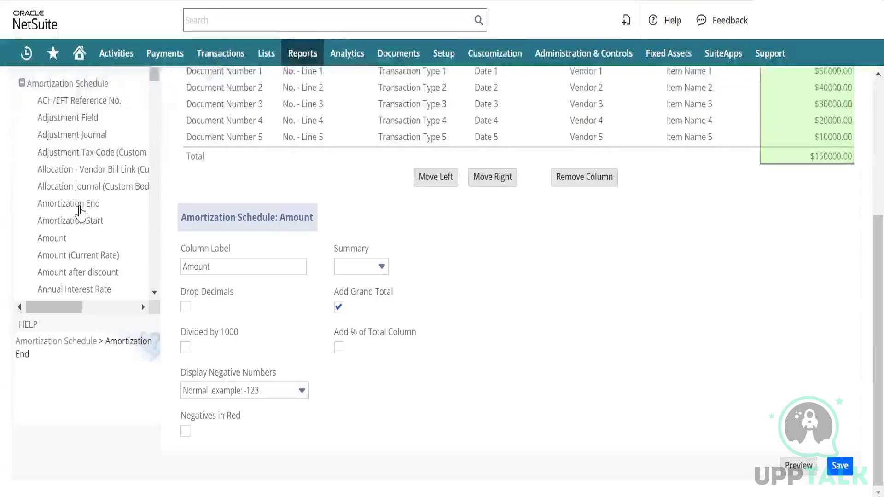
{"action": "scroll", "coordinate": [81, 213], "scroll_direction": "down", "scroll_amount": 6}
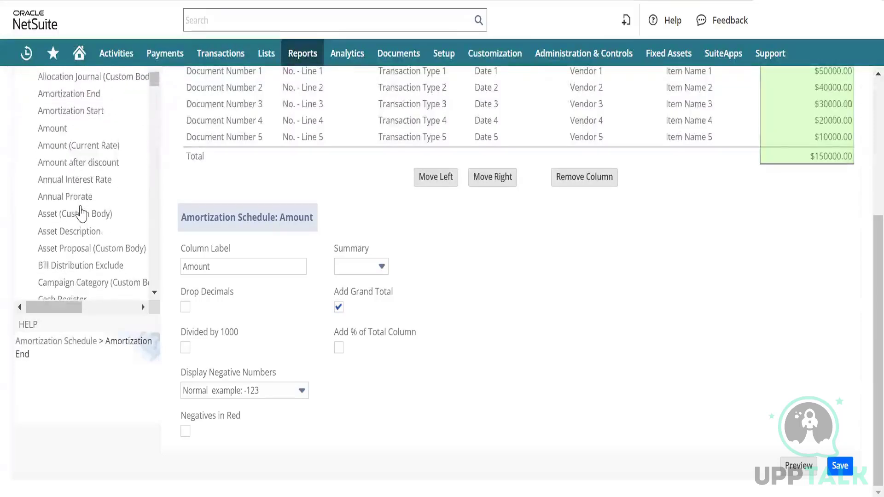
Step: Look through the remaining Amortization Schedule fields and expand the Accounting Period group to review the period fields it offers
{"action": "scroll", "coordinate": [81, 213], "scroll_direction": "down", "scroll_amount": 10}
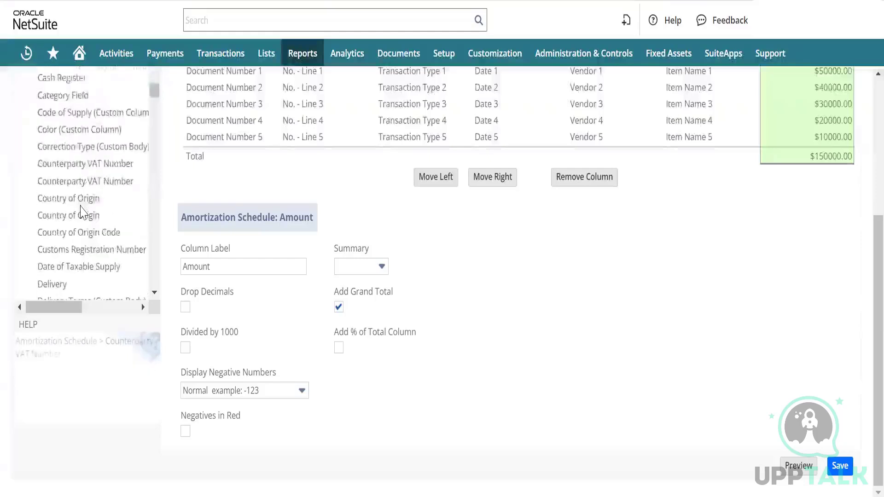
{"action": "scroll", "coordinate": [81, 213], "scroll_direction": "down", "scroll_amount": 10}
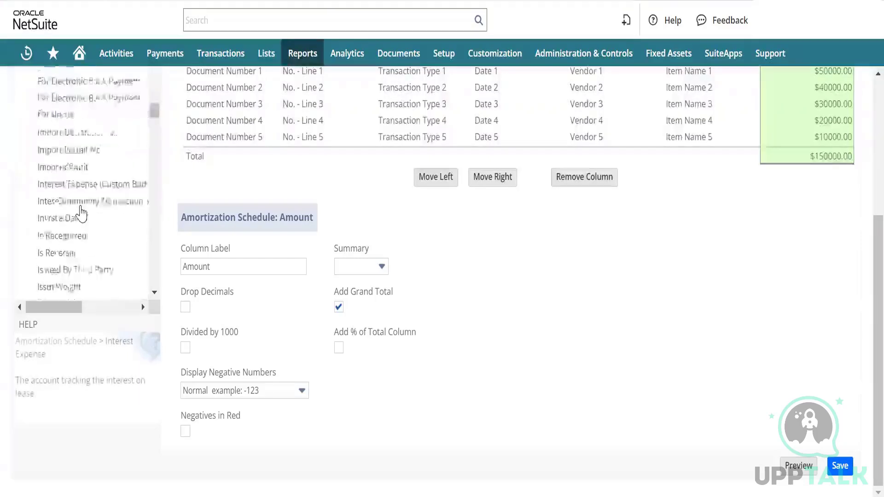
{"action": "scroll", "coordinate": [81, 213], "scroll_direction": "down", "scroll_amount": 10}
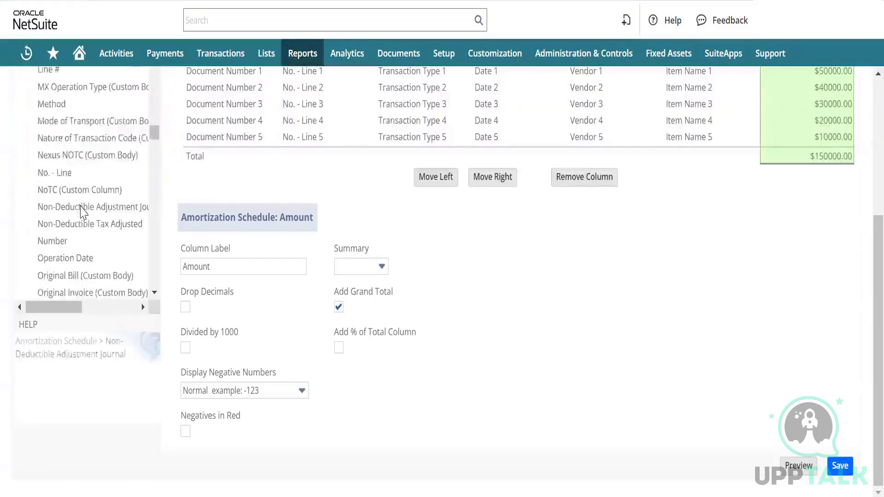
{"action": "scroll", "coordinate": [81, 214], "scroll_direction": "down", "scroll_amount": 10}
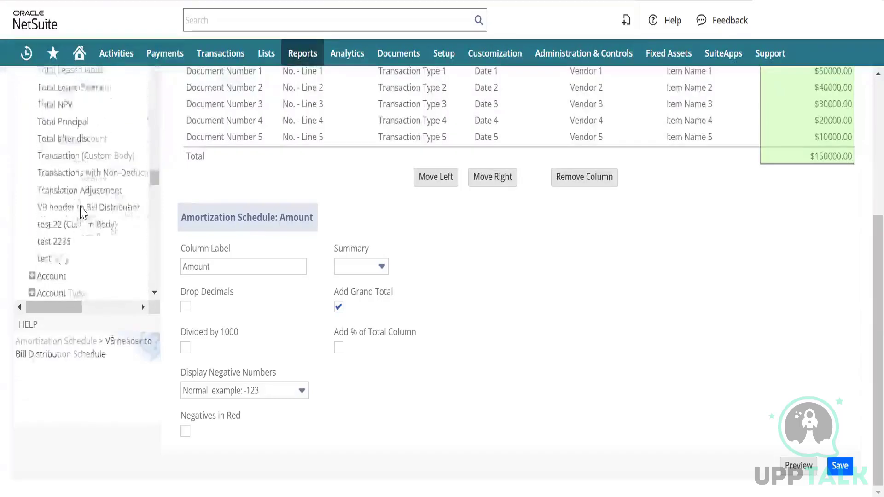
{"action": "scroll", "coordinate": [81, 213], "scroll_direction": "down", "scroll_amount": 6}
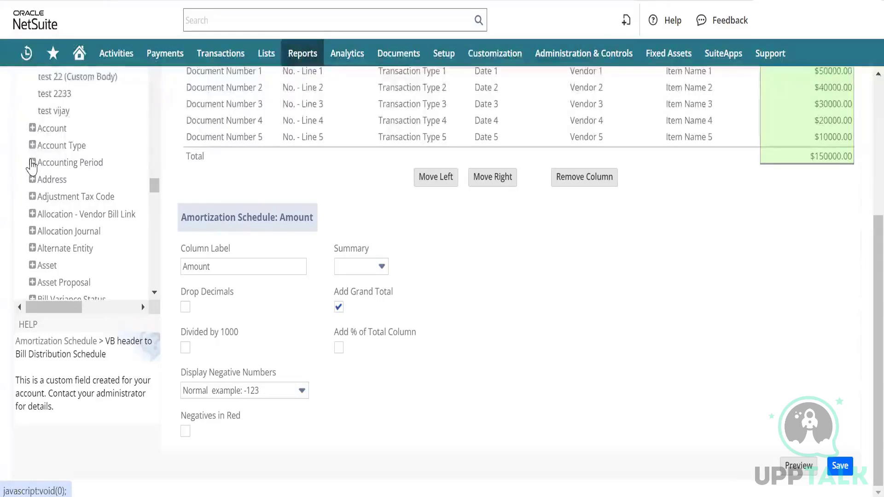
{"action": "left_click", "coordinate": [32, 162]}
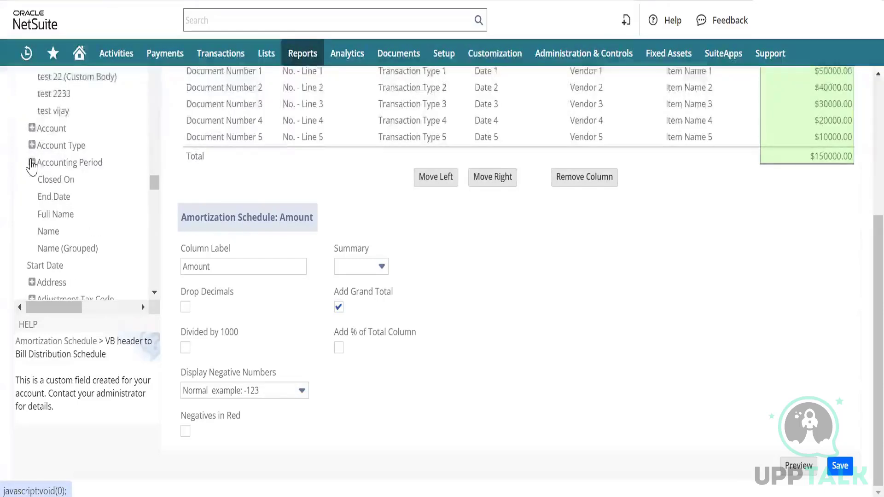
{"action": "scroll", "coordinate": [65, 210], "scroll_direction": "down", "scroll_amount": 1}
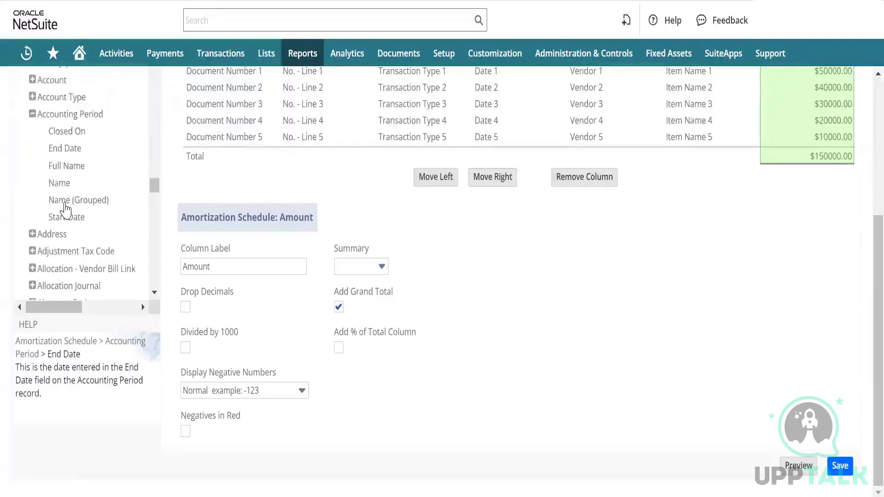
{"action": "scroll", "coordinate": [66, 210], "scroll_direction": "up", "scroll_amount": 1}
Step: Expand the Deferral Account group and examine the account fields available as columns for the custom forecast report
{"action": "scroll", "coordinate": [65, 210], "scroll_direction": "down", "scroll_amount": 10}
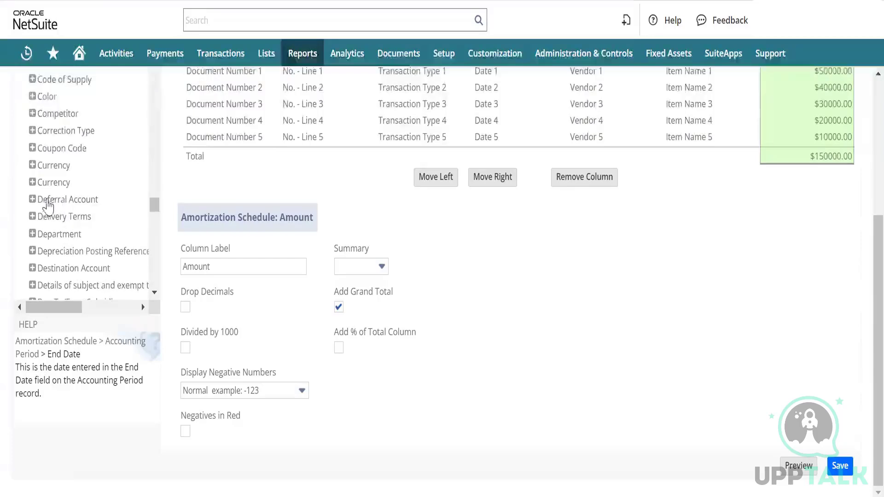
{"action": "left_click", "coordinate": [32, 199]}
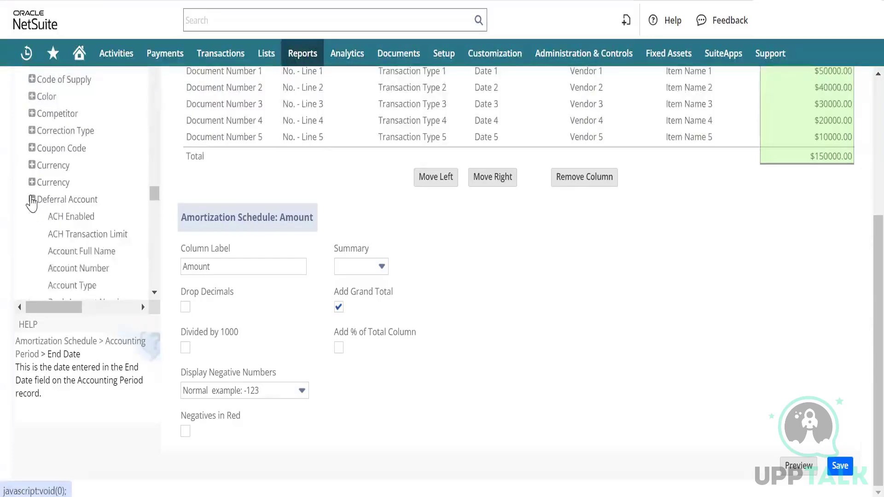
{"action": "scroll", "coordinate": [71, 271], "scroll_direction": "down", "scroll_amount": 3}
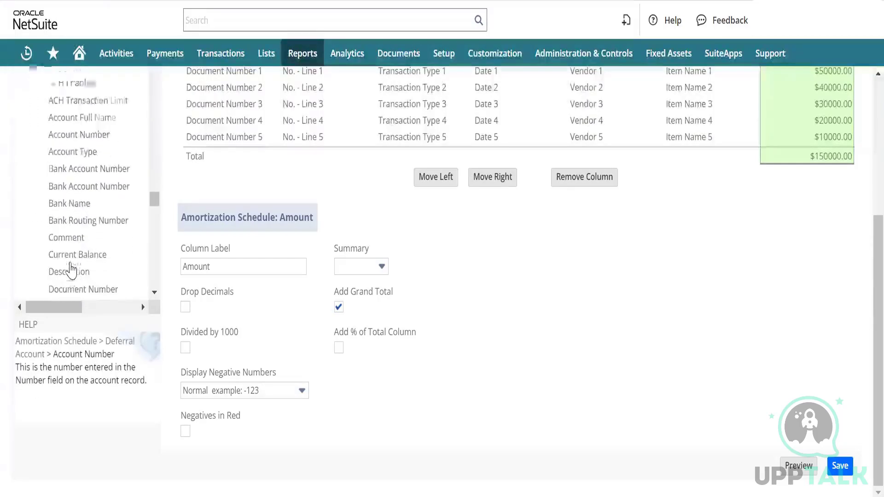
{"action": "scroll", "coordinate": [71, 270], "scroll_direction": "down", "scroll_amount": 1}
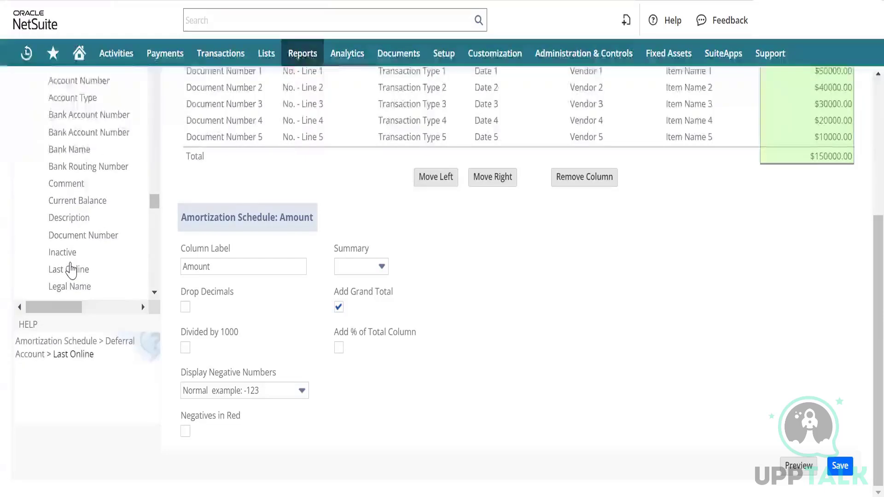
{"action": "scroll", "coordinate": [71, 272], "scroll_direction": "down", "scroll_amount": 1}
{"action": "scroll", "coordinate": [72, 270], "scroll_direction": "down", "scroll_amount": 2}
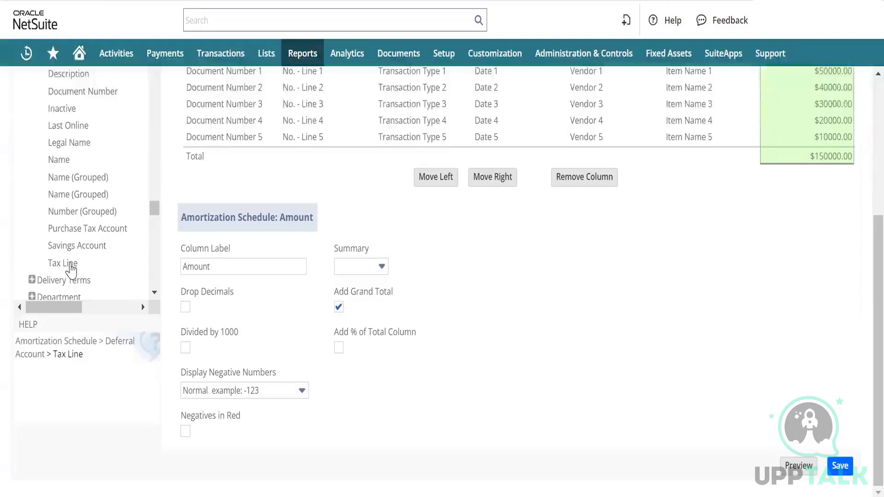
{"action": "scroll", "coordinate": [71, 271], "scroll_direction": "down", "scroll_amount": 3}
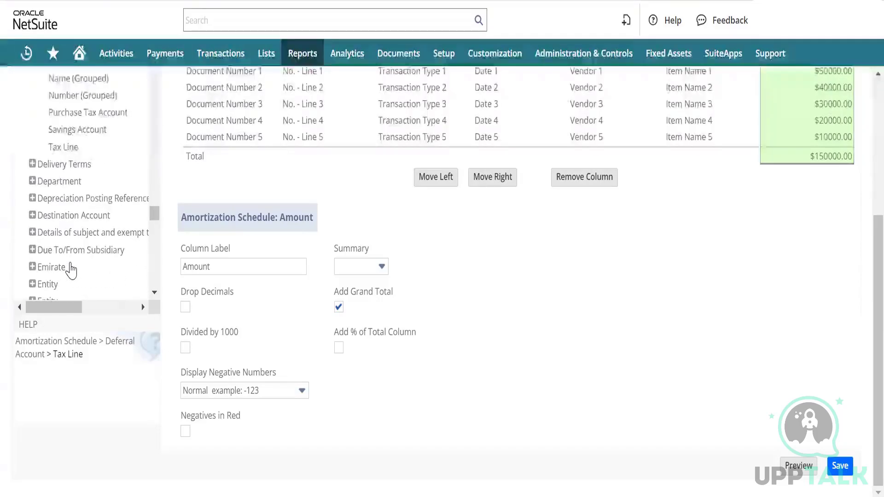
{"action": "scroll", "coordinate": [71, 271], "scroll_direction": "up", "scroll_amount": 8}
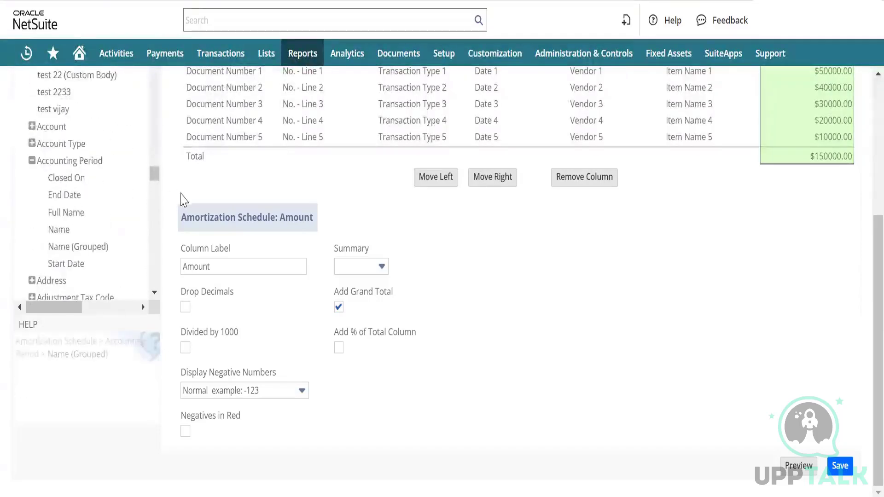
{"action": "scroll", "coordinate": [286, 179], "scroll_direction": "up", "scroll_amount": 5}
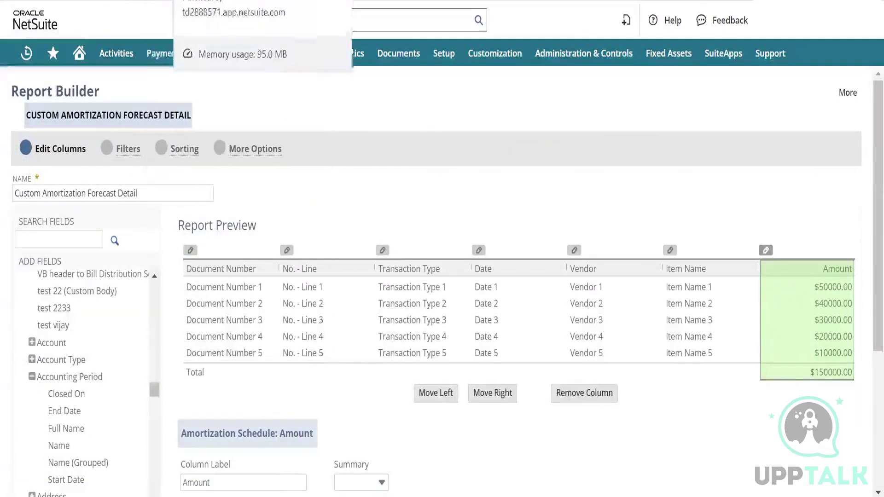
Step: Leave the report builder for the Deferred / Capitalized Expense report and go from there to the home dashboard
{"action": "key", "text": "ctrl+Tab"}
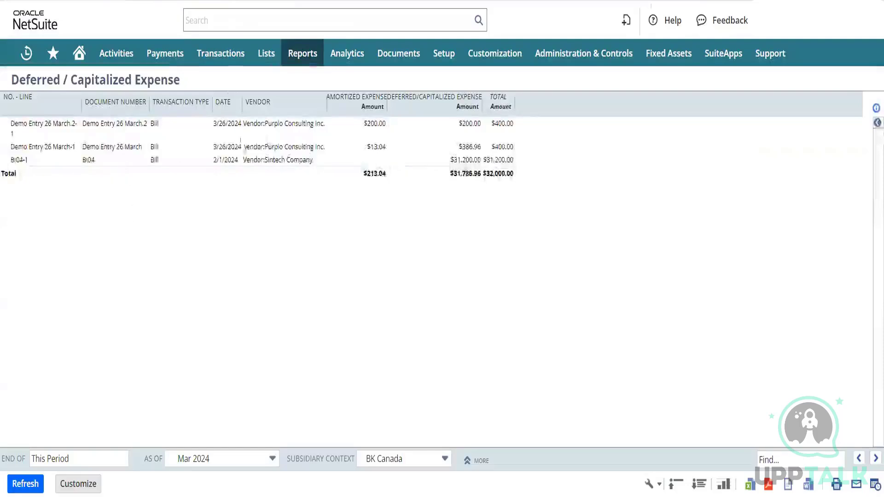
{"action": "left_click", "coordinate": [88, 59]}
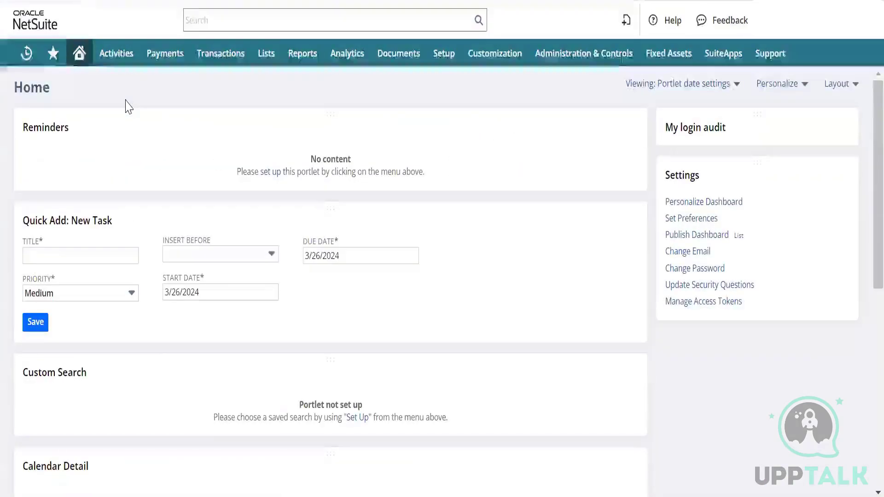